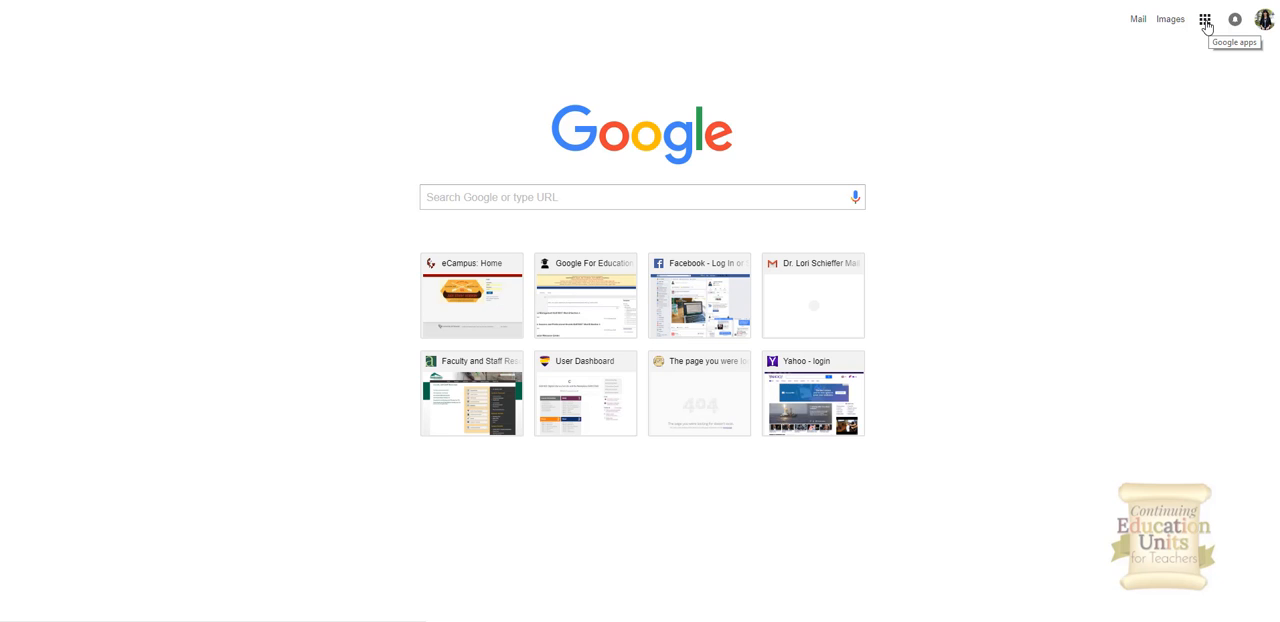
Step: Open Google Forms from the apps launcher and start a new blank form
{"action": "left_click", "coordinate": [1206, 22]}
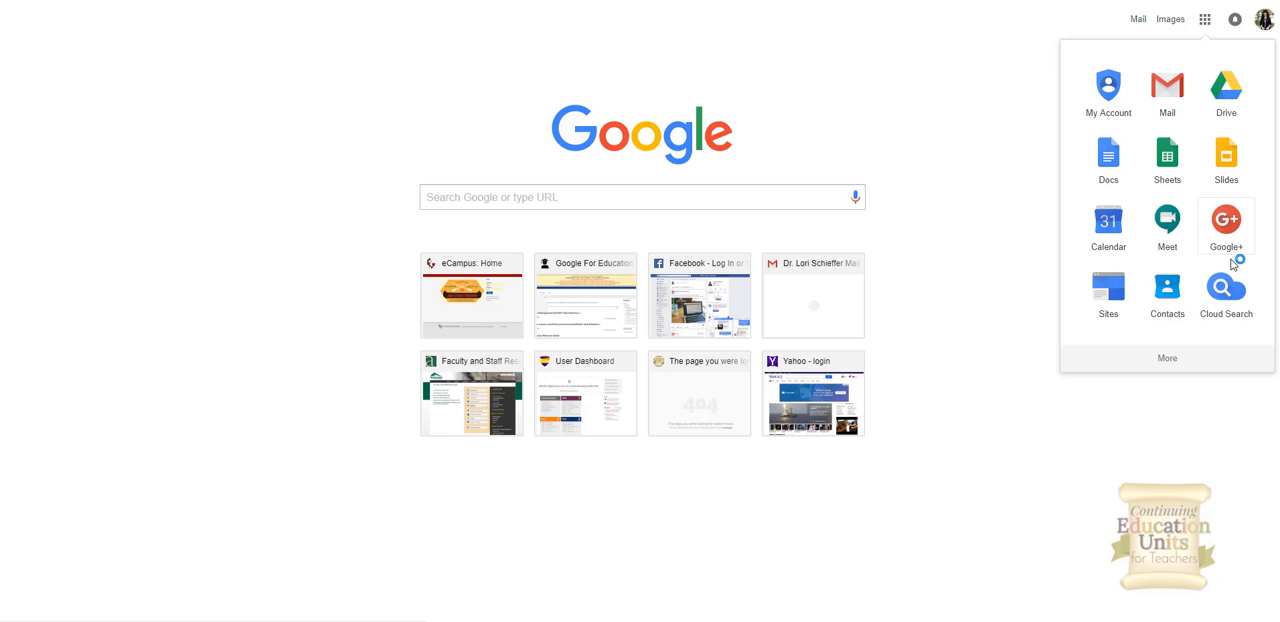
{"action": "left_click", "coordinate": [1166, 360]}
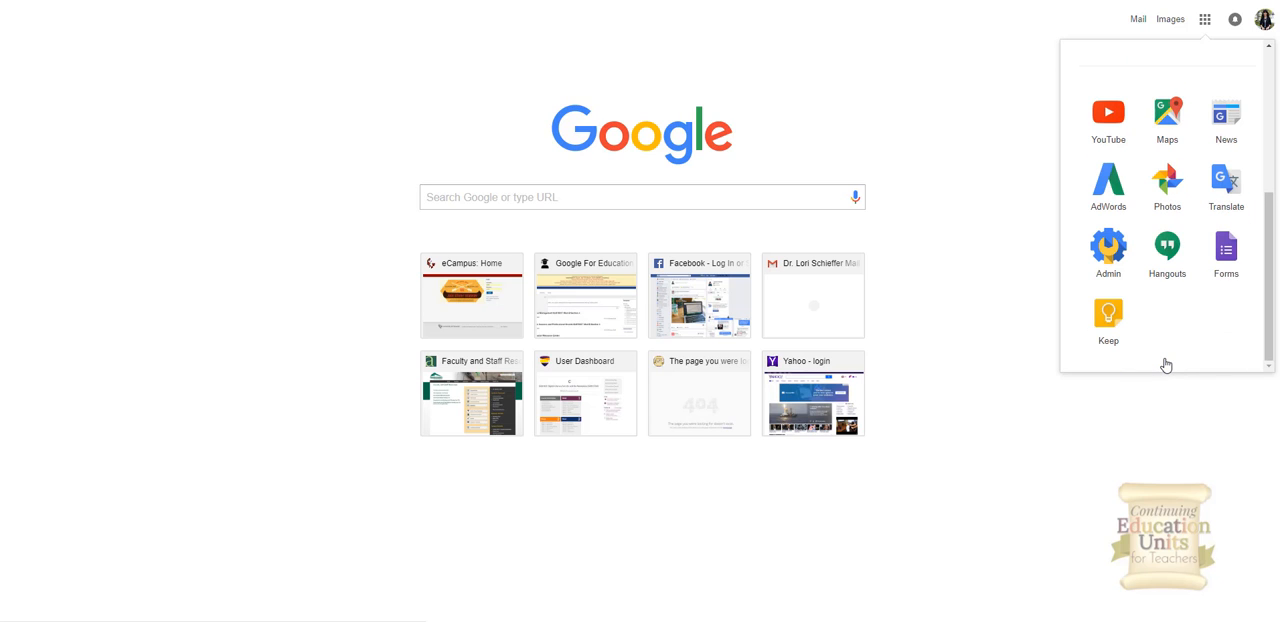
{"action": "left_click", "coordinate": [1228, 257]}
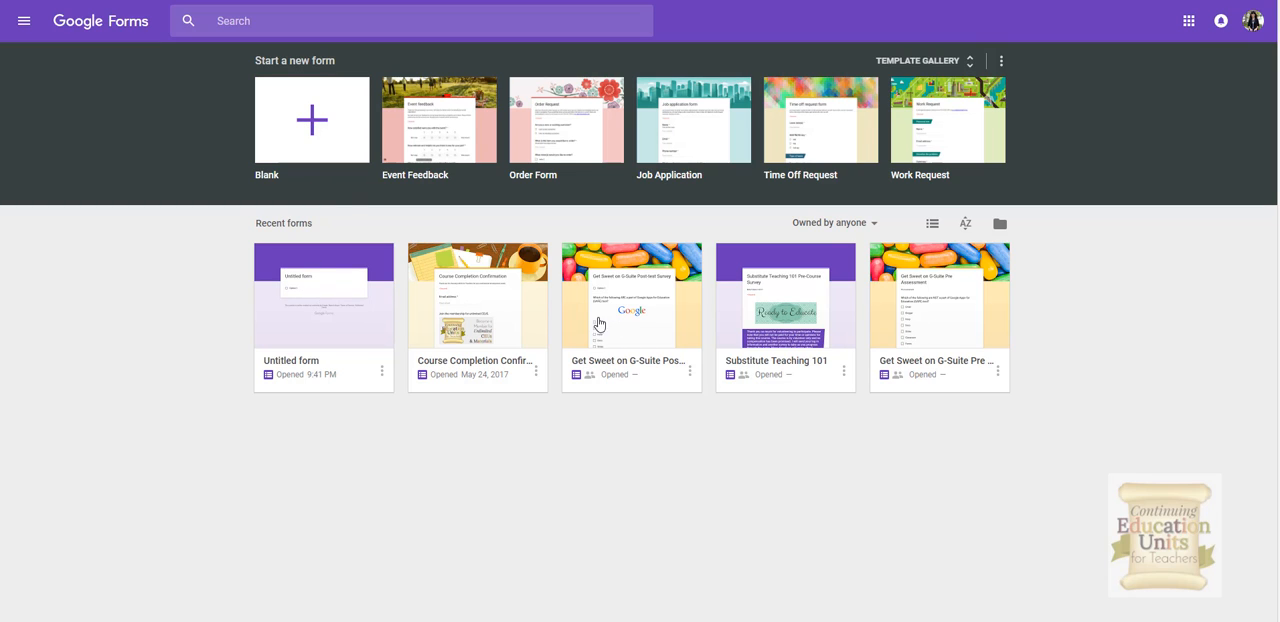
{"action": "left_click", "coordinate": [312, 122]}
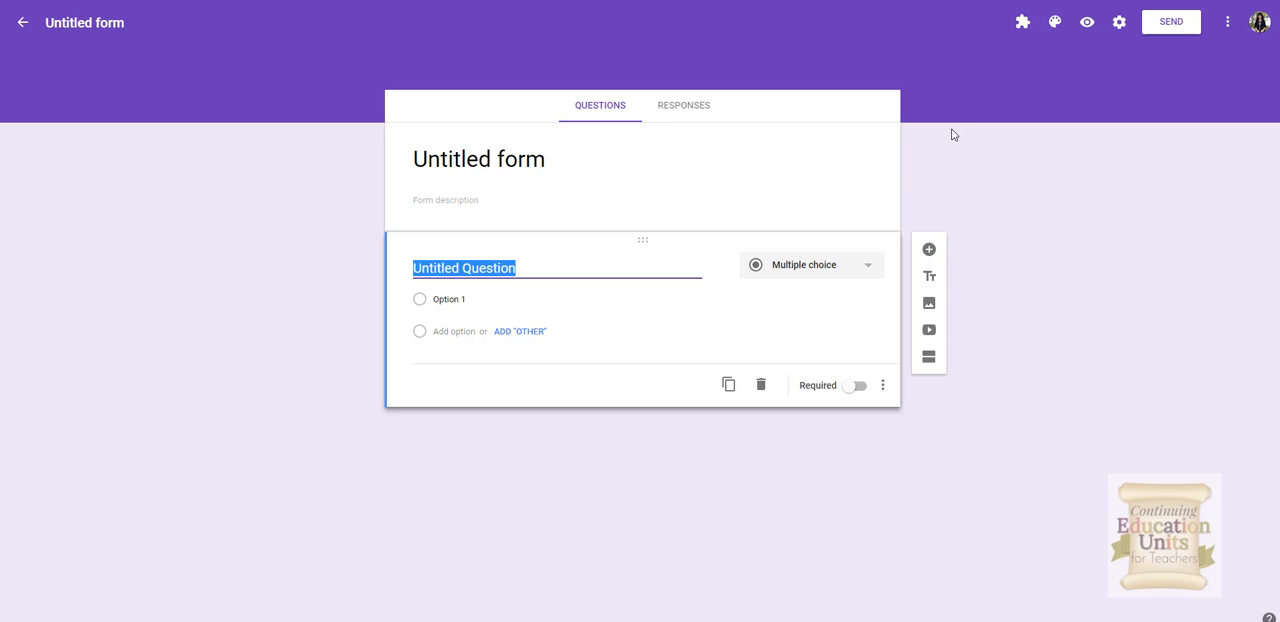
Step: Set the form's theme to the Work and School header image showing notepads, pencils and a coffee cup
{"action": "left_click", "coordinate": [1055, 22]}
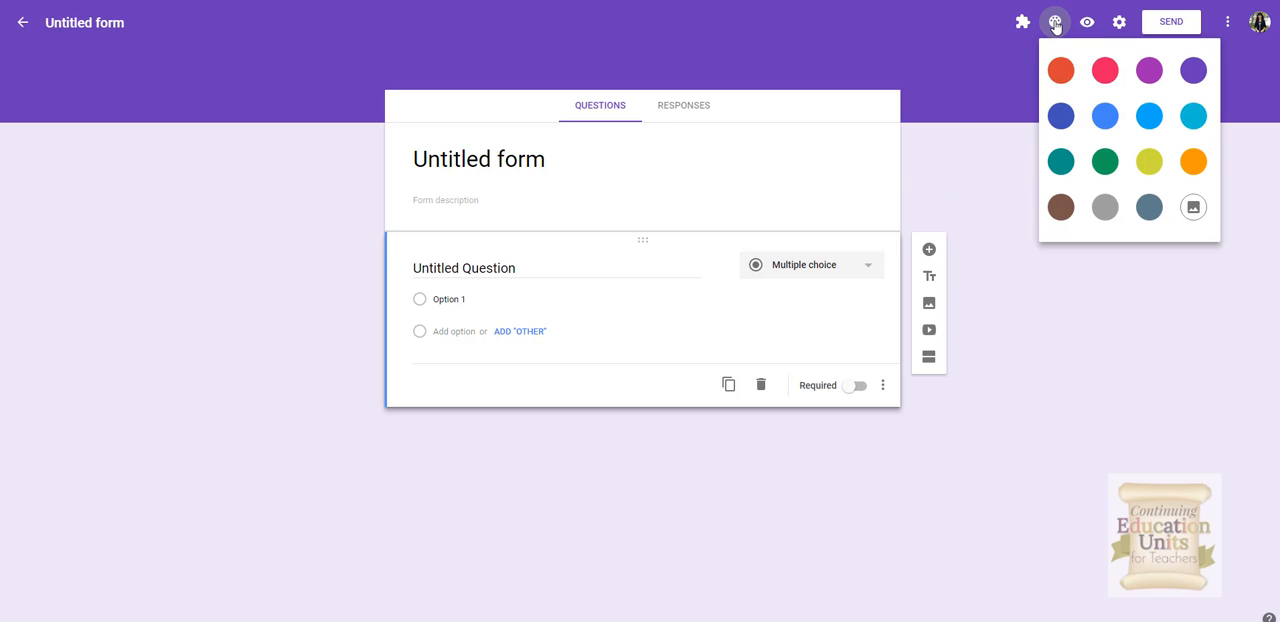
{"action": "left_click", "coordinate": [1193, 209]}
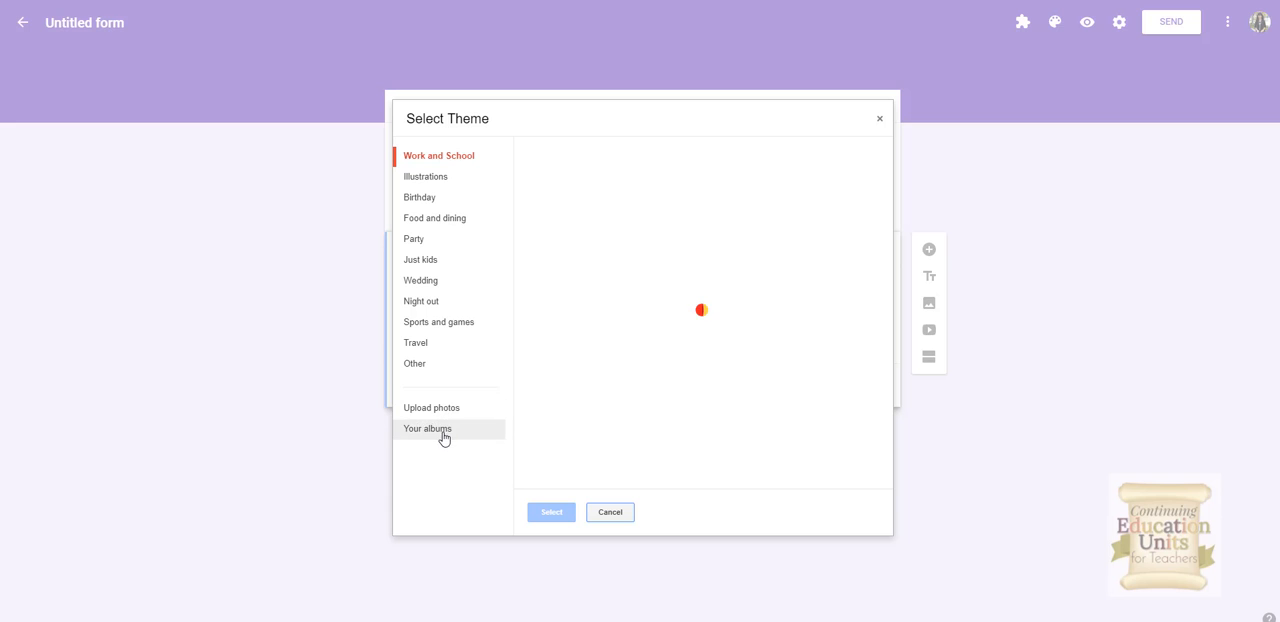
{"action": "left_click", "coordinate": [436, 161]}
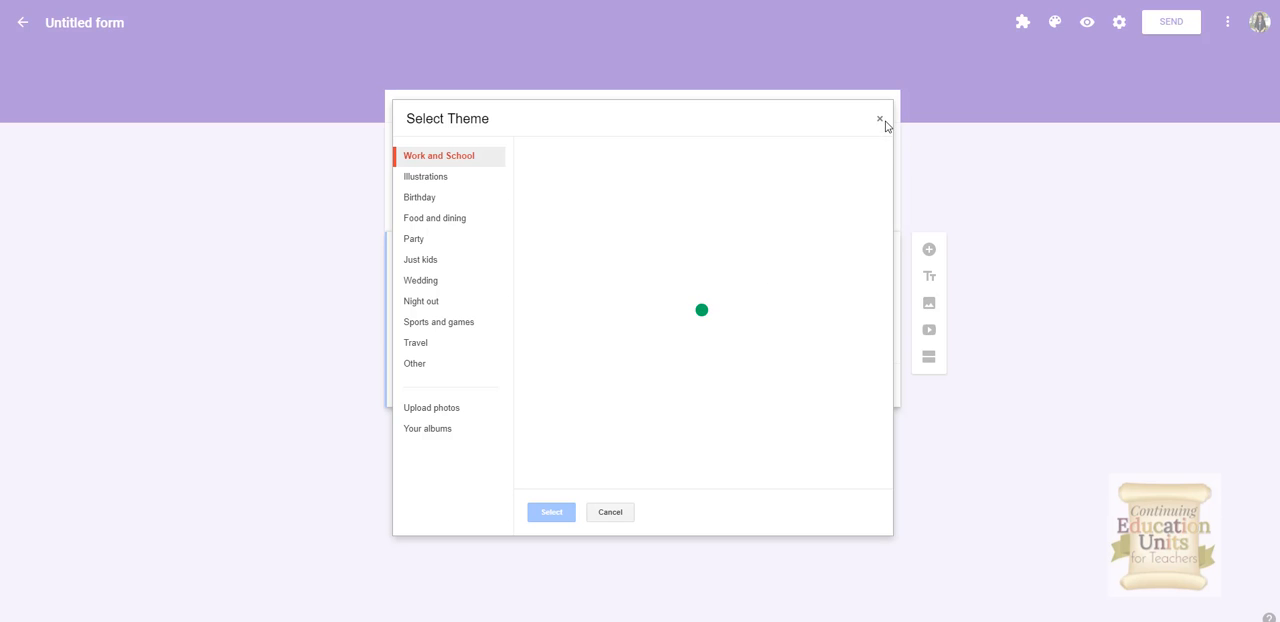
{"action": "left_click", "coordinate": [424, 177]}
{"action": "left_click", "coordinate": [435, 158]}
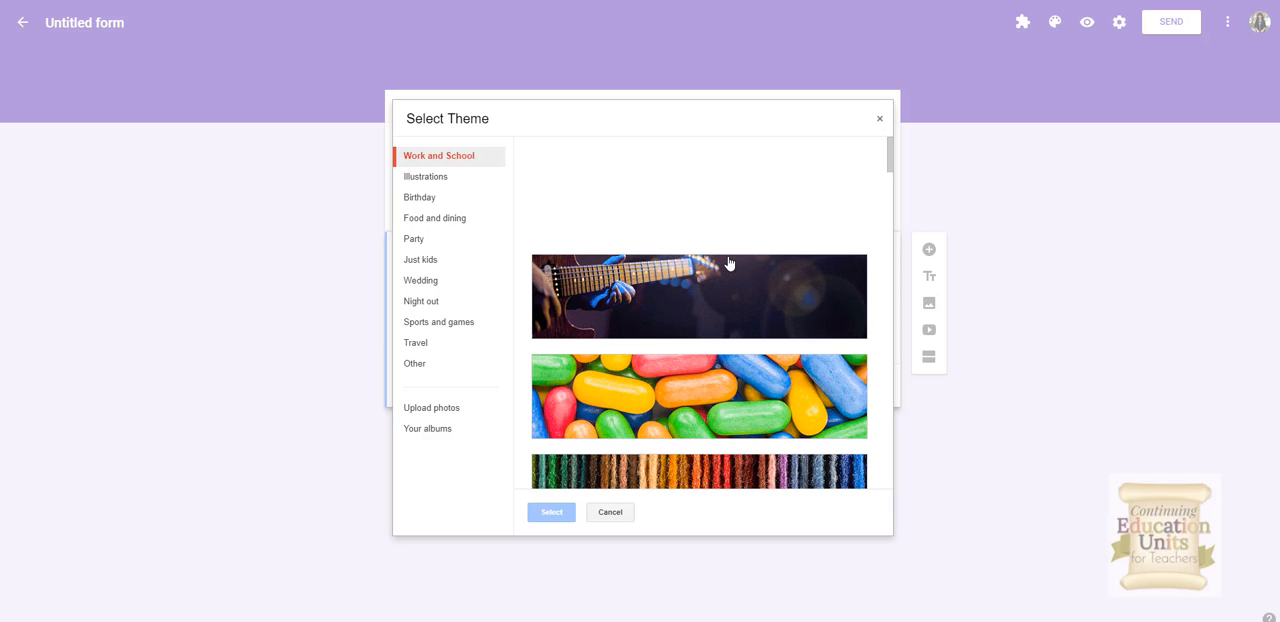
{"action": "scroll", "coordinate": [729, 262], "scroll_direction": "down", "scroll_amount": 3}
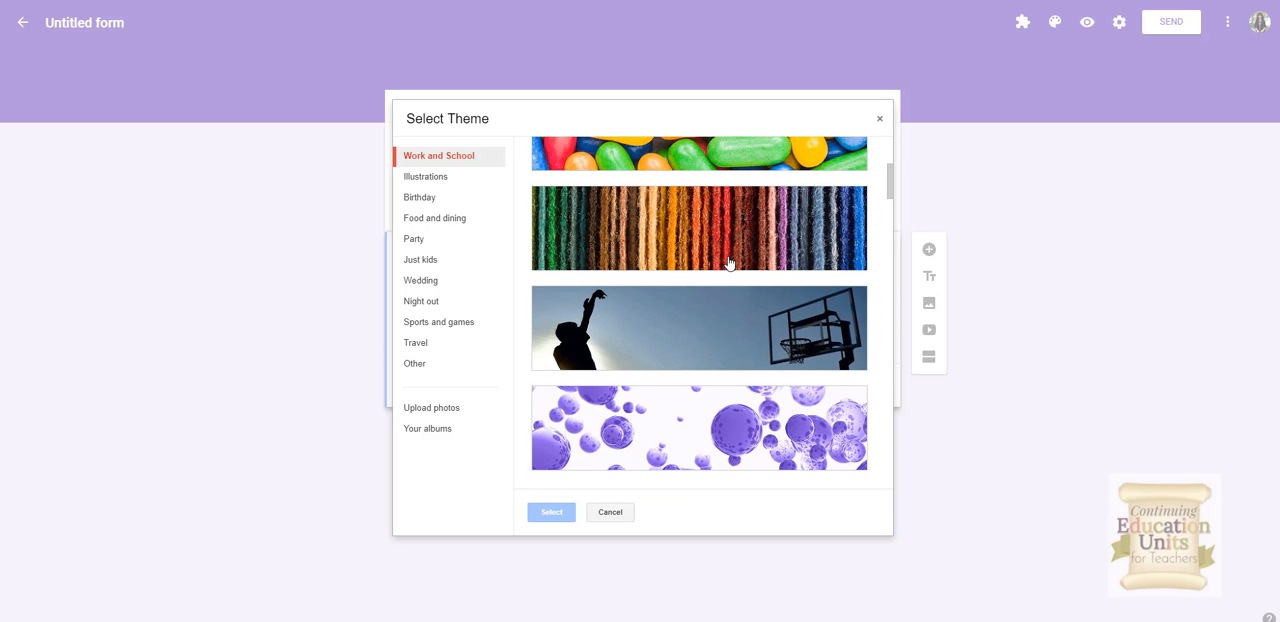
{"action": "scroll", "coordinate": [729, 262], "scroll_direction": "down", "scroll_amount": 1}
{"action": "scroll", "coordinate": [729, 262], "scroll_direction": "down", "scroll_amount": 3}
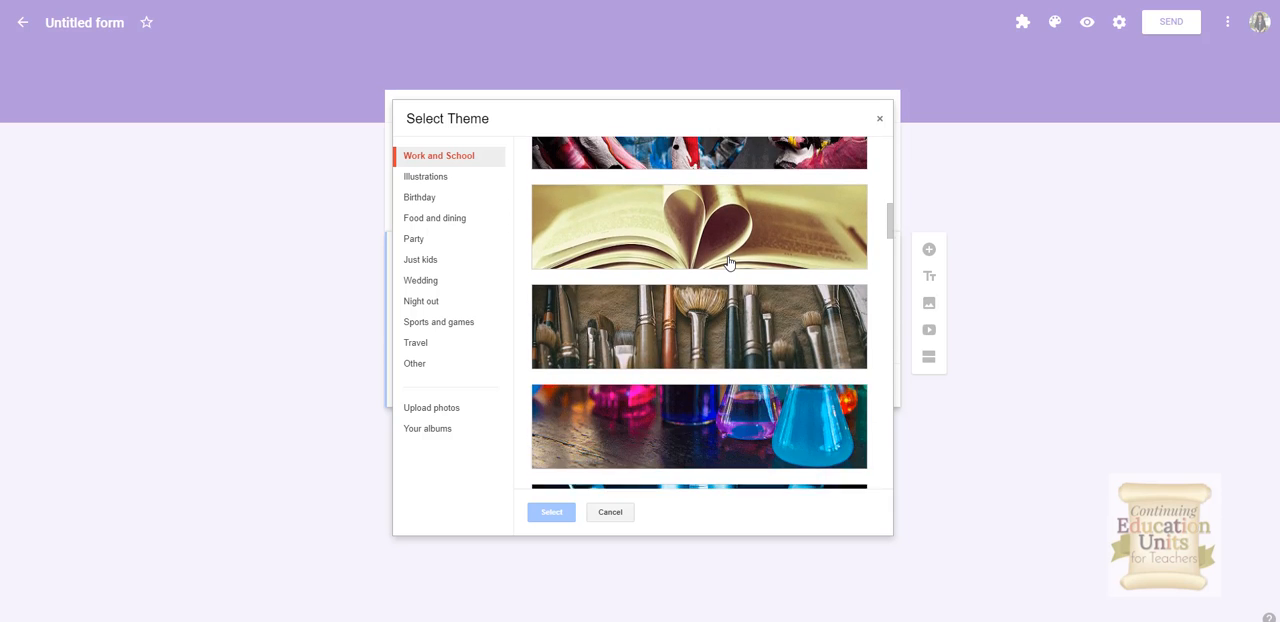
{"action": "scroll", "coordinate": [729, 262], "scroll_direction": "down", "scroll_amount": 3}
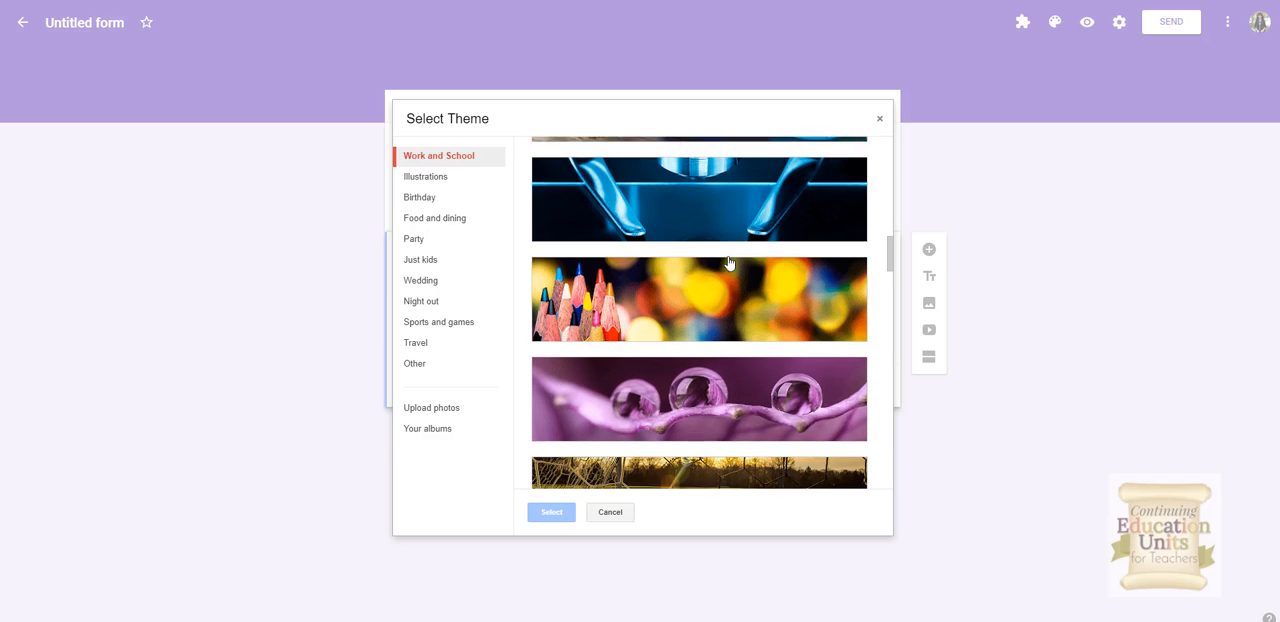
{"action": "scroll", "coordinate": [729, 262], "scroll_direction": "down", "scroll_amount": 4}
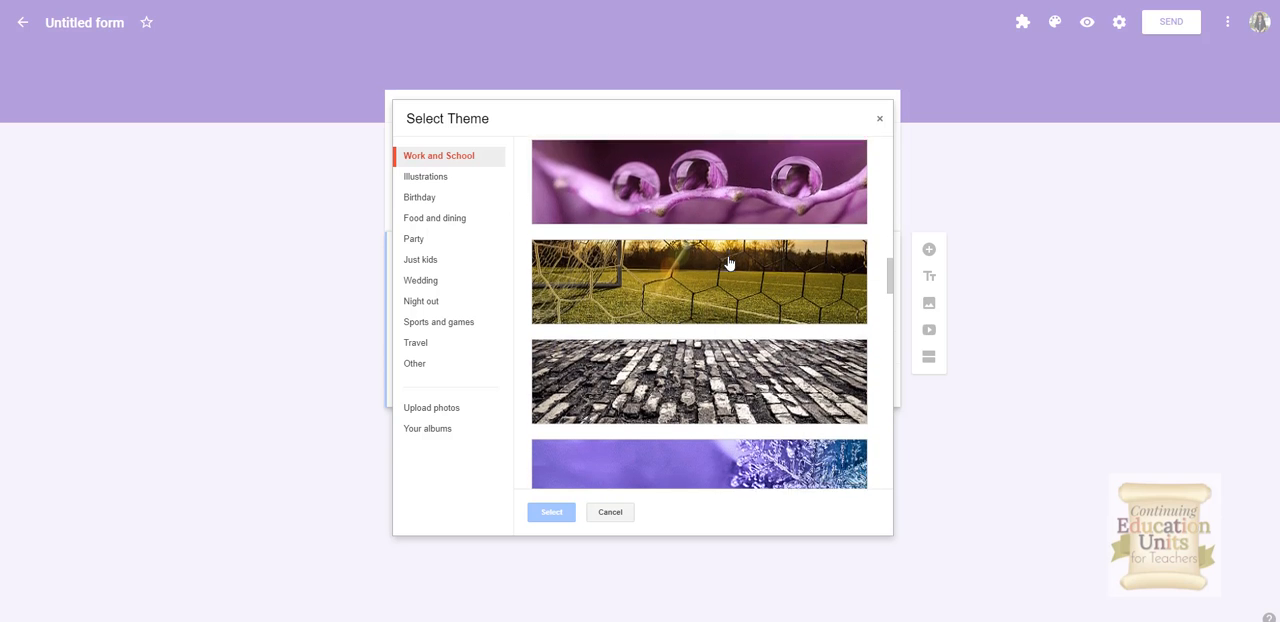
{"action": "scroll", "coordinate": [729, 262], "scroll_direction": "down", "scroll_amount": 4}
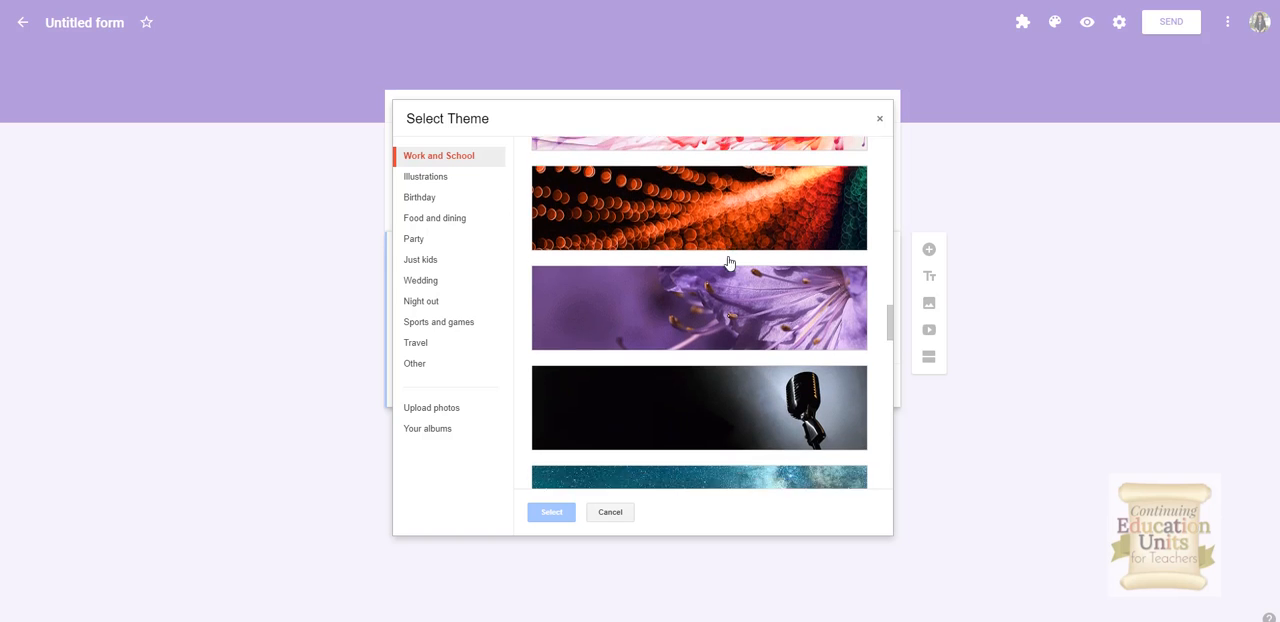
{"action": "scroll", "coordinate": [729, 262], "scroll_direction": "down", "scroll_amount": 5}
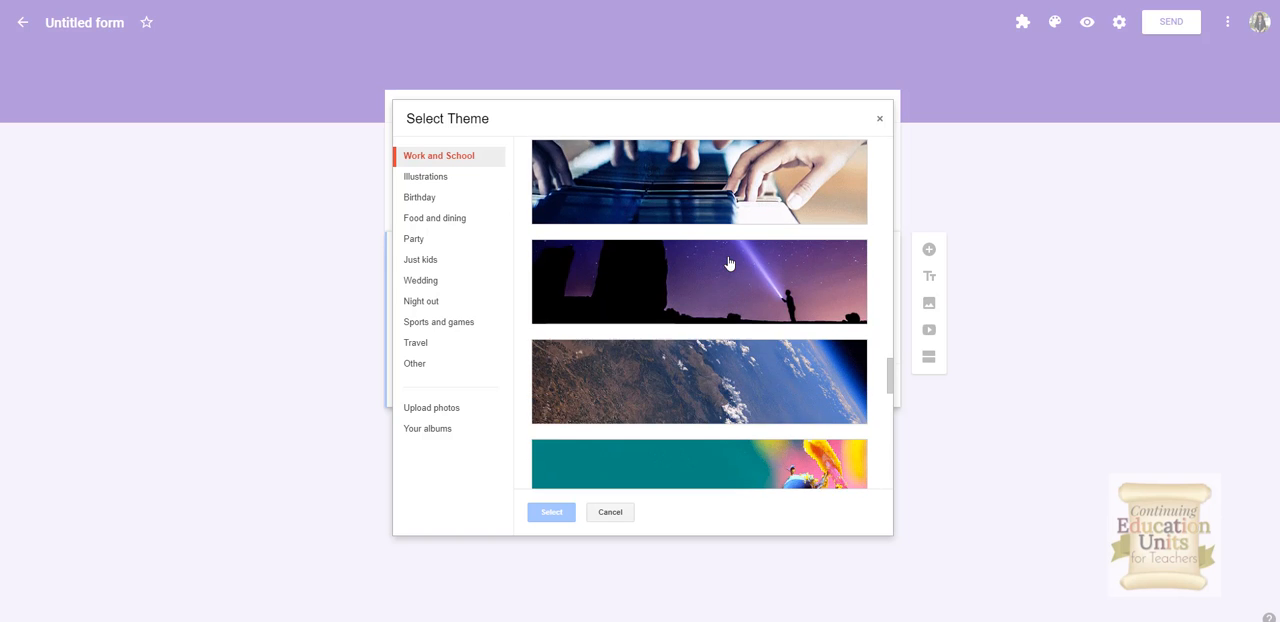
{"action": "scroll", "coordinate": [729, 262], "scroll_direction": "down", "scroll_amount": 6}
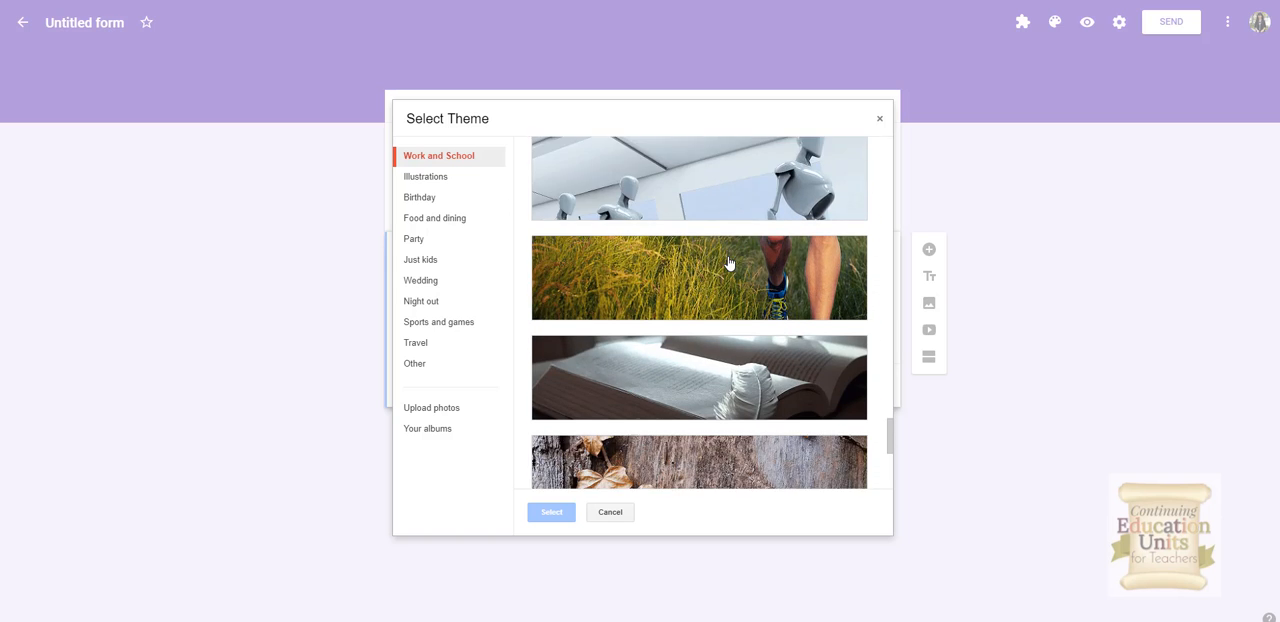
{"action": "scroll", "coordinate": [729, 262], "scroll_direction": "down", "scroll_amount": 1}
{"action": "scroll", "coordinate": [729, 262], "scroll_direction": "down", "scroll_amount": 2}
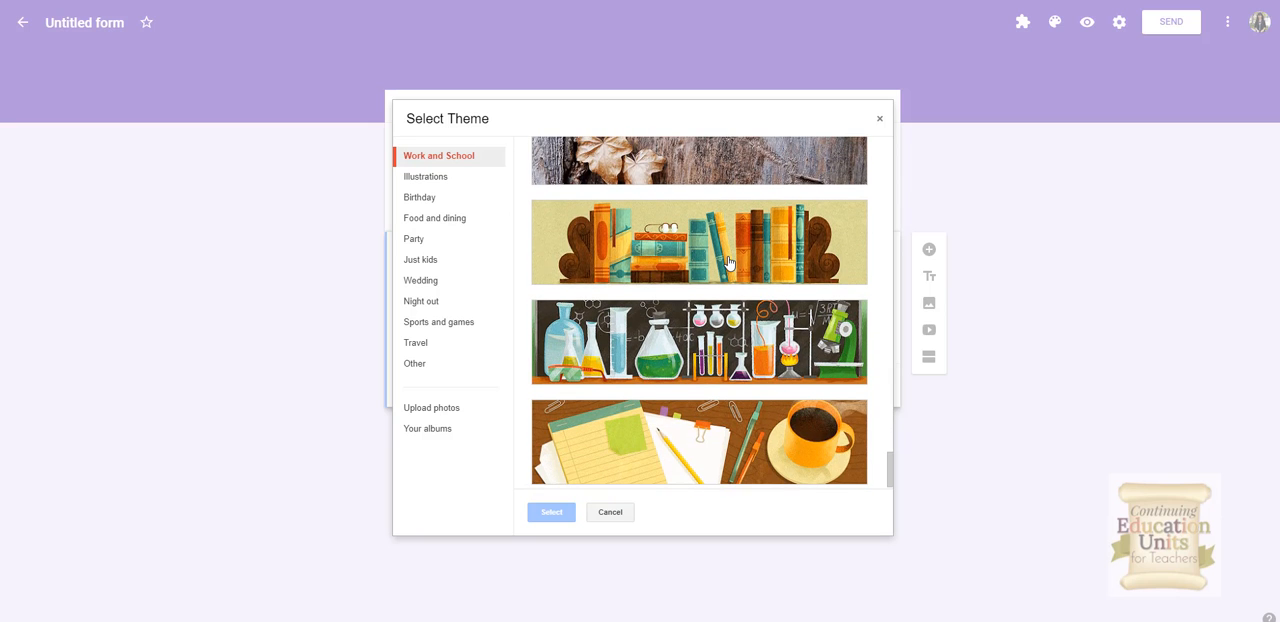
{"action": "scroll", "coordinate": [729, 262], "scroll_direction": "down", "scroll_amount": 1}
{"action": "left_click", "coordinate": [714, 430]}
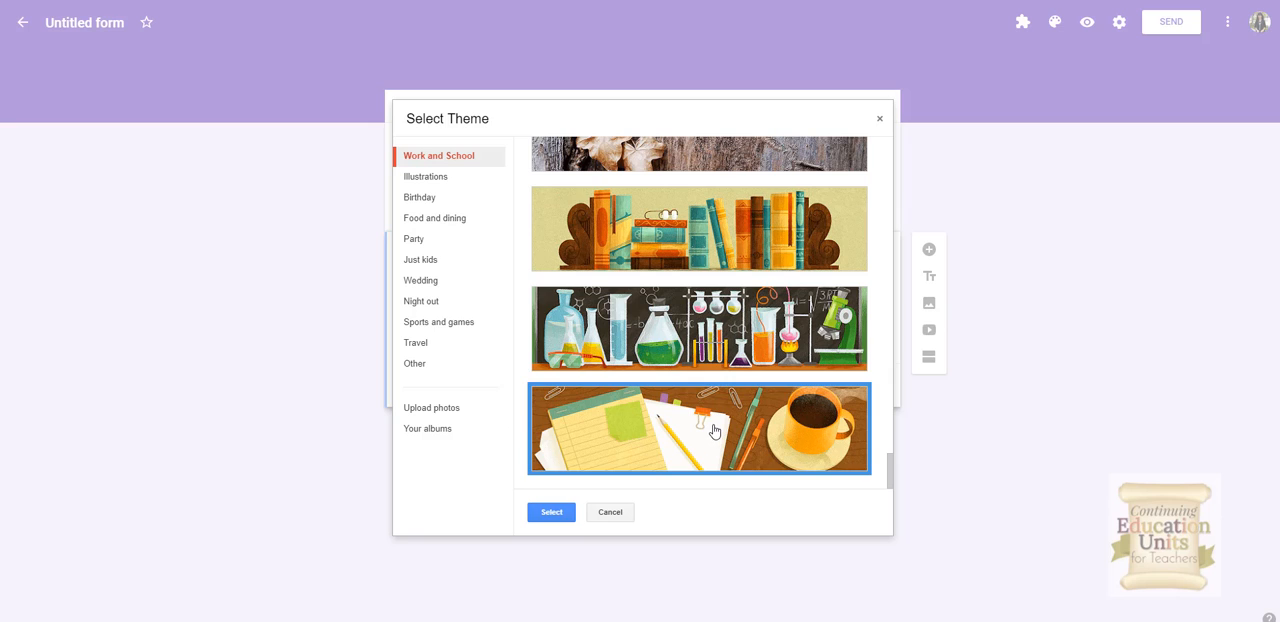
{"action": "left_click", "coordinate": [552, 515]}
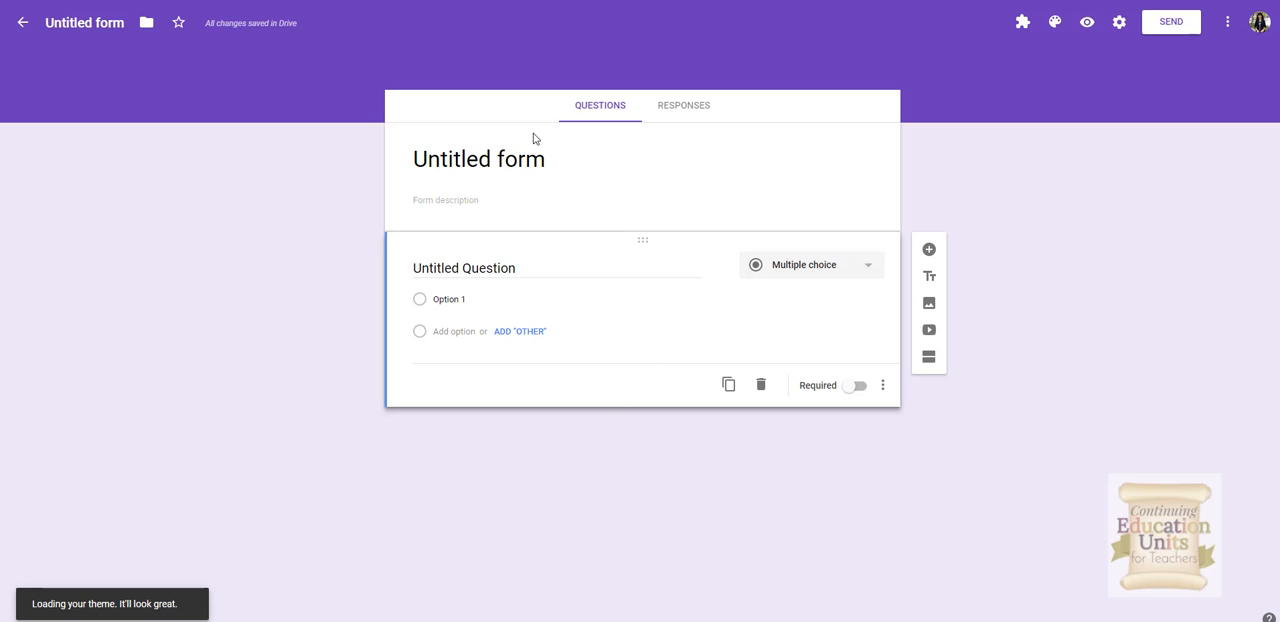
Step: Title the form Course Creators Survey
{"action": "left_click", "coordinate": [517, 160]}
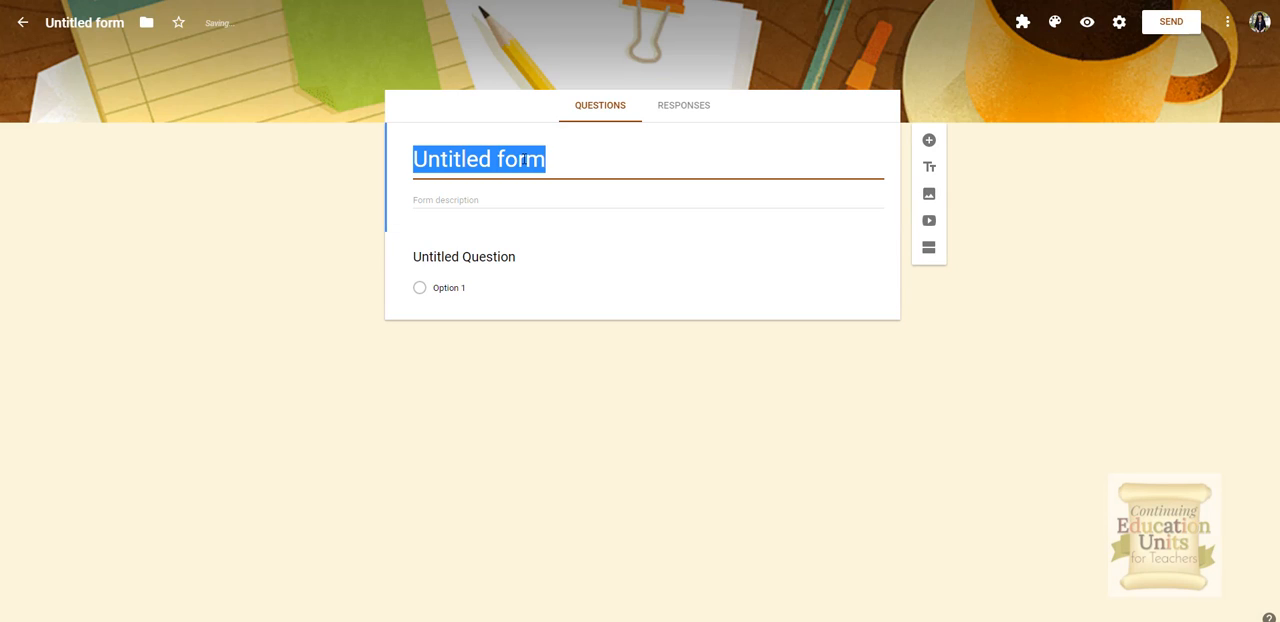
{"action": "type", "text": "Course "}
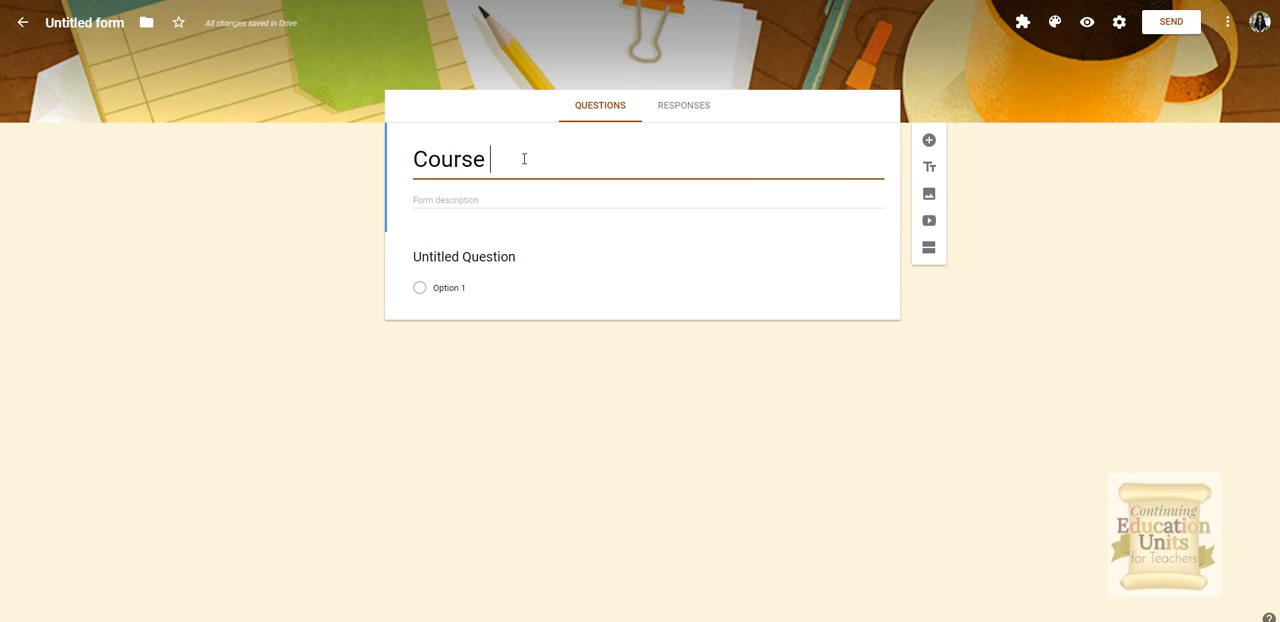
{"action": "type", "text": "Creati"}
{"action": "type", "text": "p"}
{"action": "key", "text": "BackSpace"}
{"action": "type", "text": "ors S"}
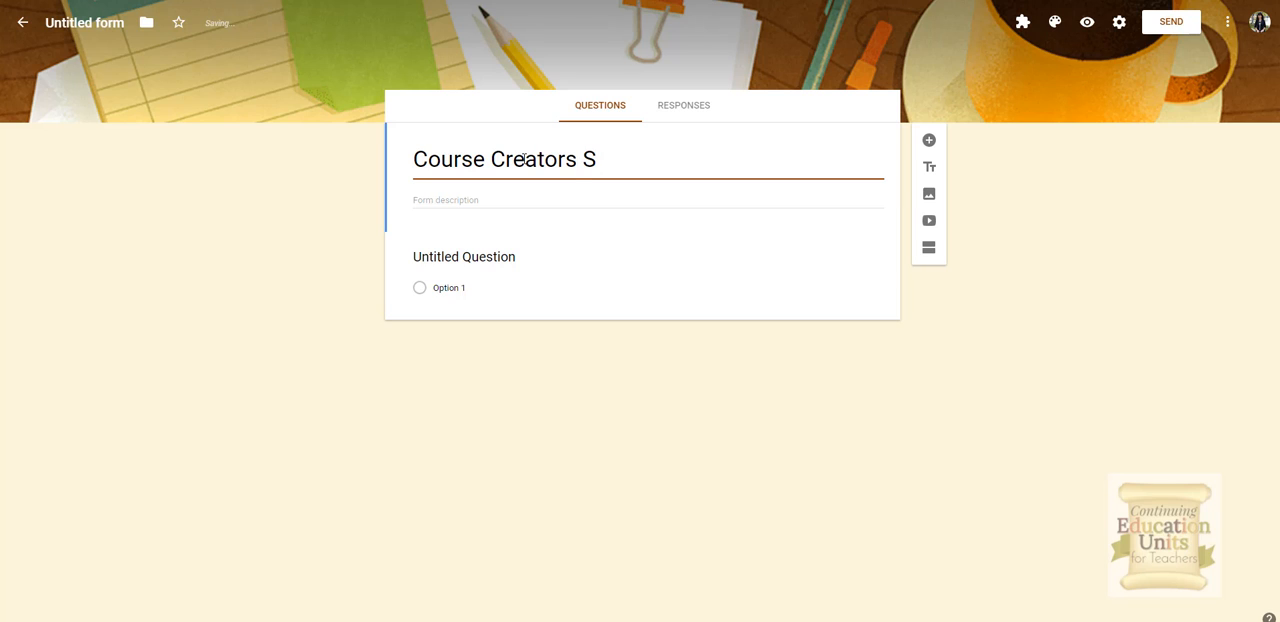
{"action": "type", "text": "urvey Form"}
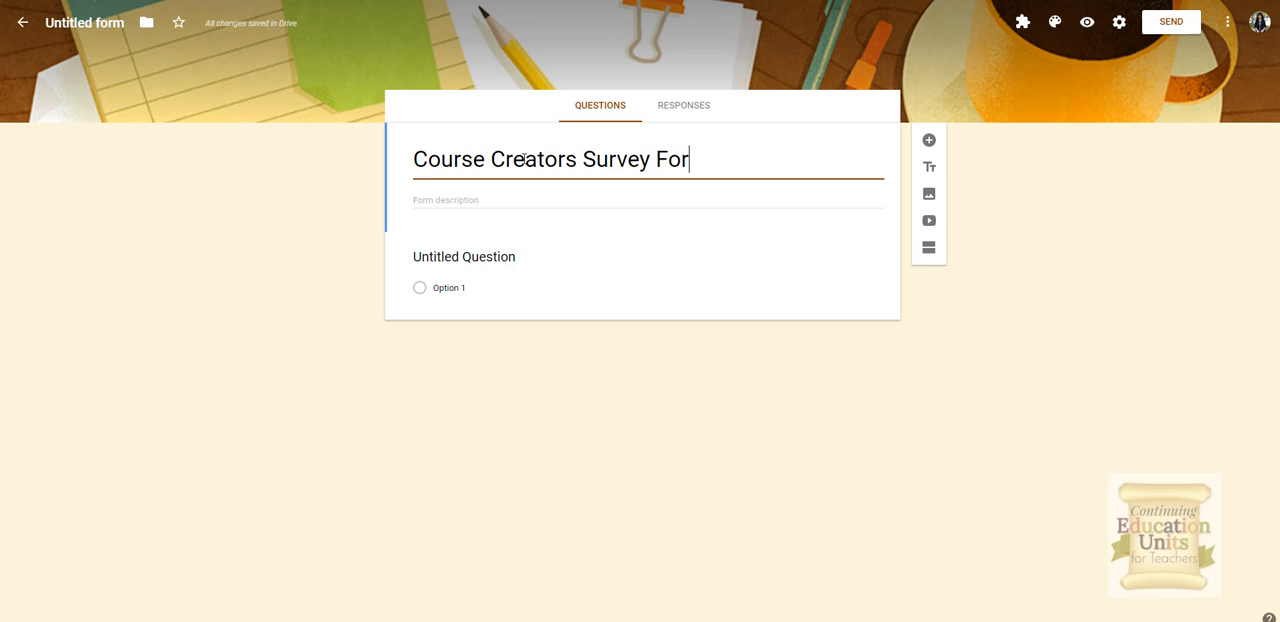
{"action": "key", "text": "BackSpace"}
{"action": "key", "text": "BackSpace"}
{"action": "key", "text": "BackSpace"}
{"action": "key", "text": "BackSpace"}
{"action": "key", "text": "BackSpace"}
Step: Enter Preassessment as the form description
{"action": "left_click", "coordinate": [421, 200]}
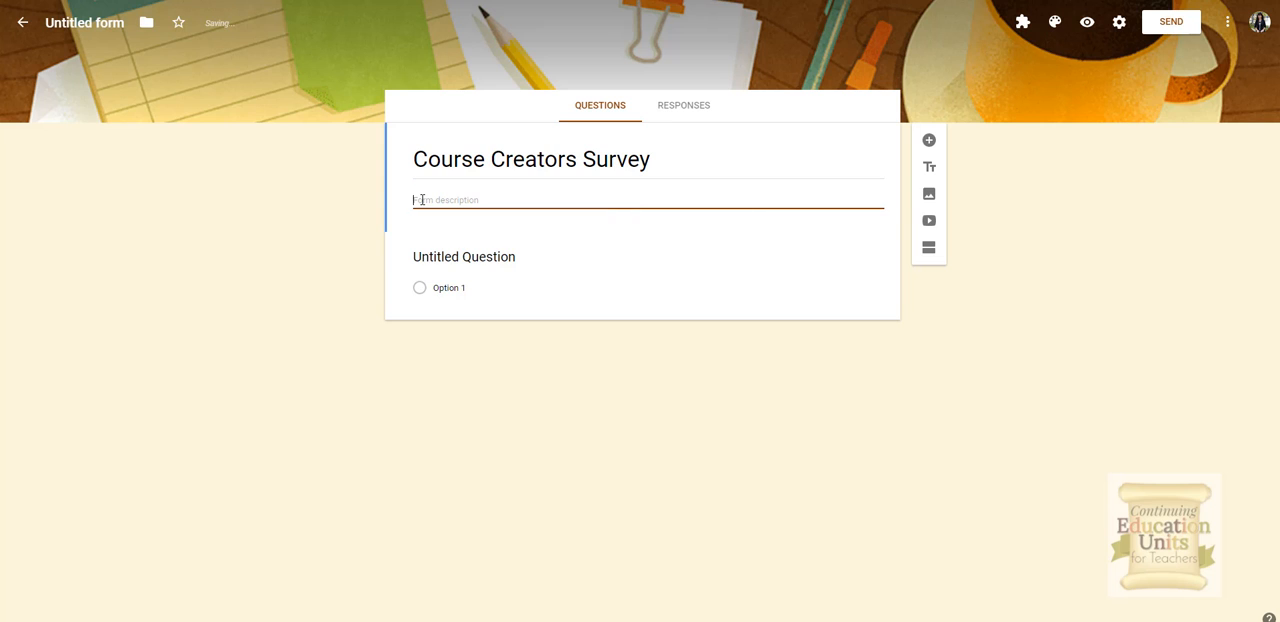
{"action": "type", "text": "F"}
{"action": "type", "text": "re"}
{"action": "type", "text": "assessment"}
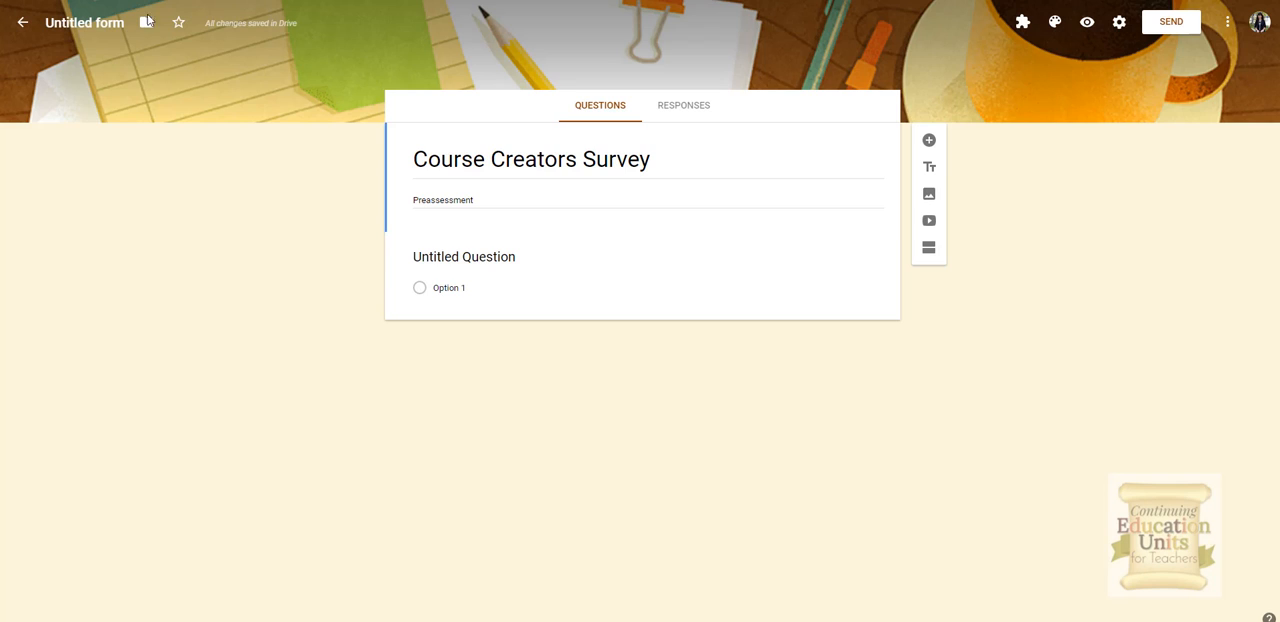
Step: Paste the first question "What is your experience building content for face-to-face lessons?" and make it a Linear scale question
{"action": "left_click", "coordinate": [464, 258]}
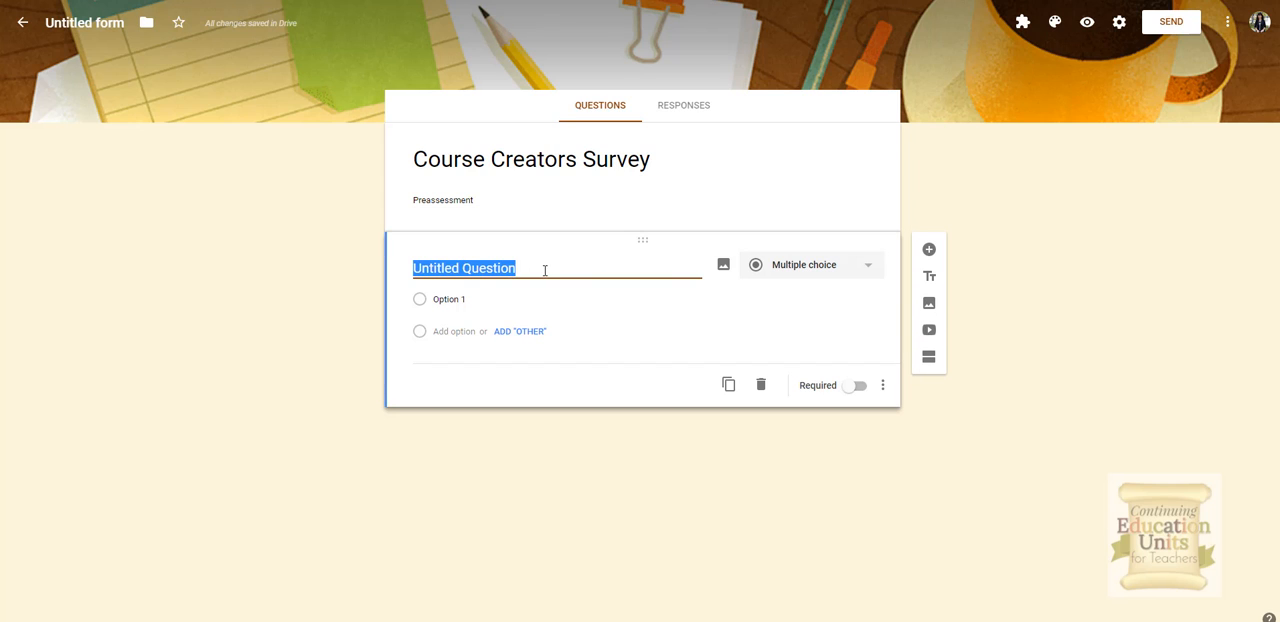
{"action": "type", "text": "What is your experience building content for face-to-face lessons?"}
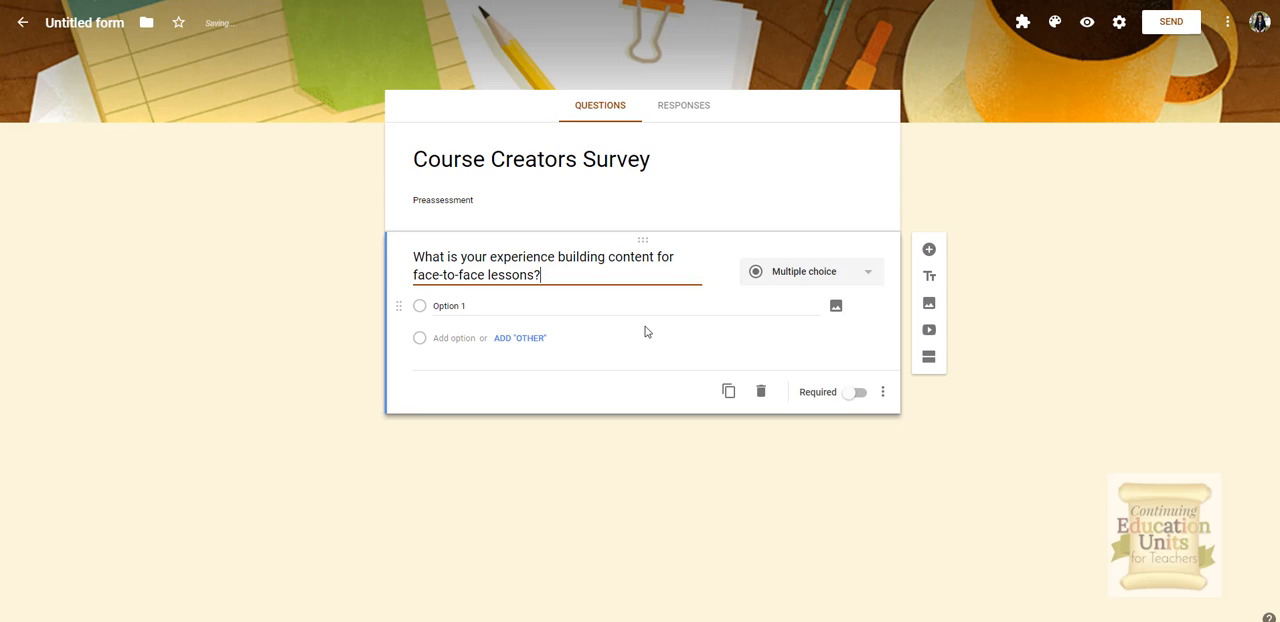
{"action": "left_click", "coordinate": [873, 276]}
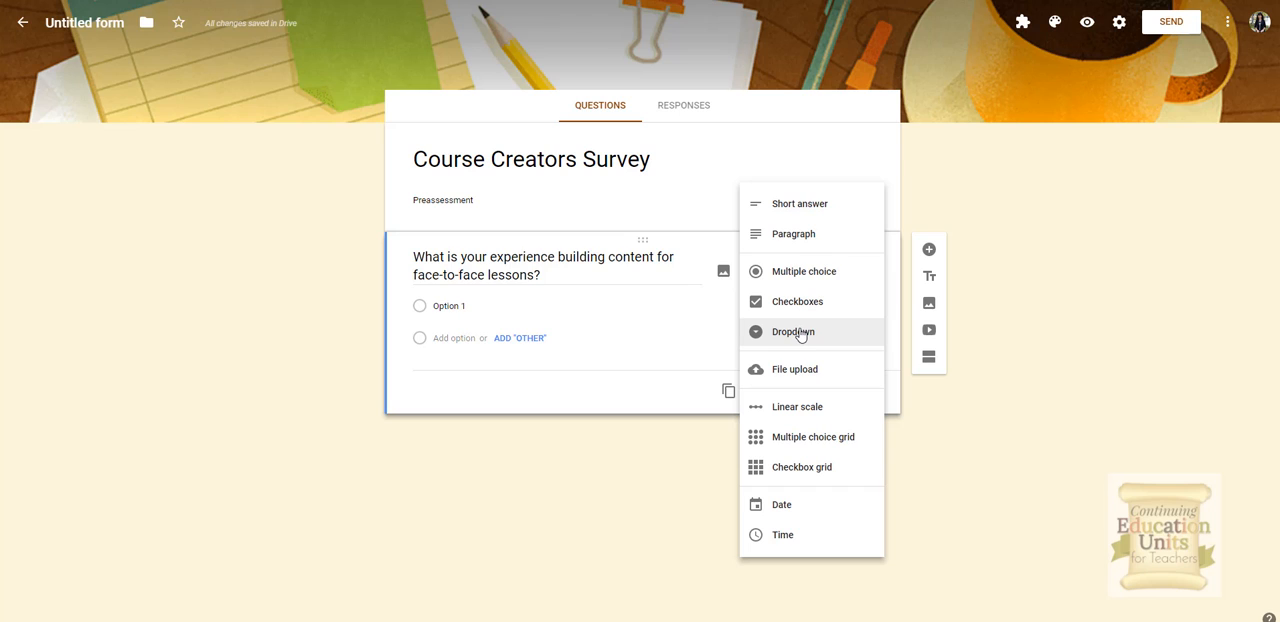
{"action": "left_click", "coordinate": [796, 410]}
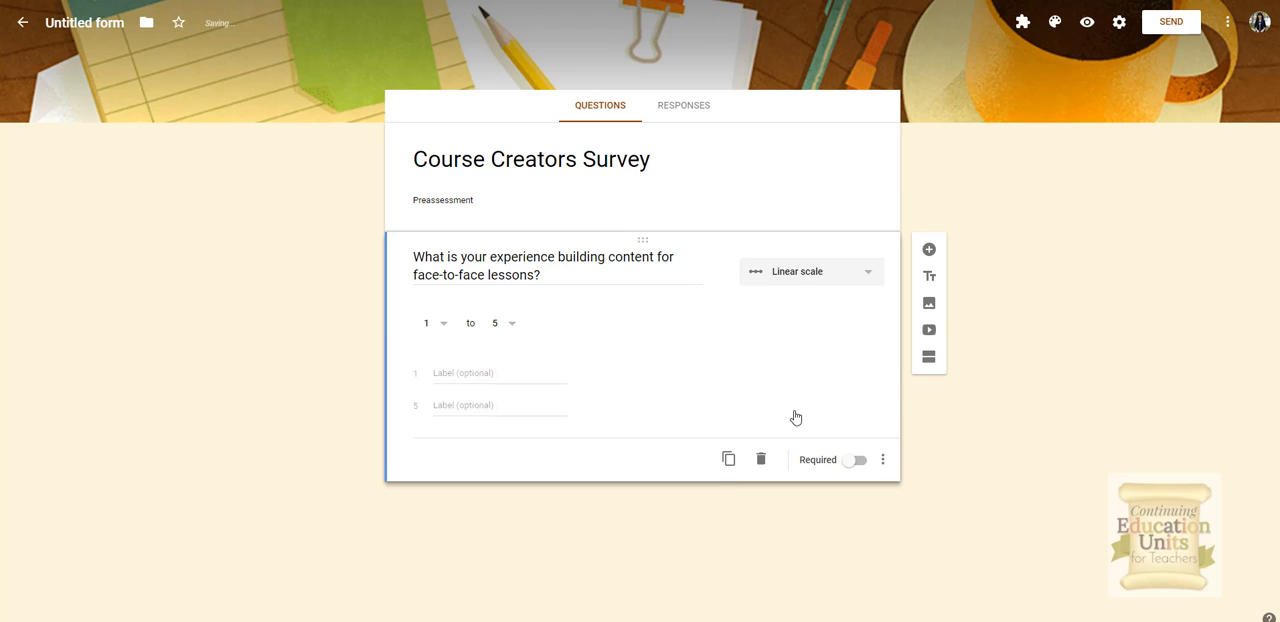
Step: Label the scale's 1 end None and its 5 end Expert, and make the question required
{"action": "left_click", "coordinate": [473, 371]}
{"action": "type", "text": "None"}
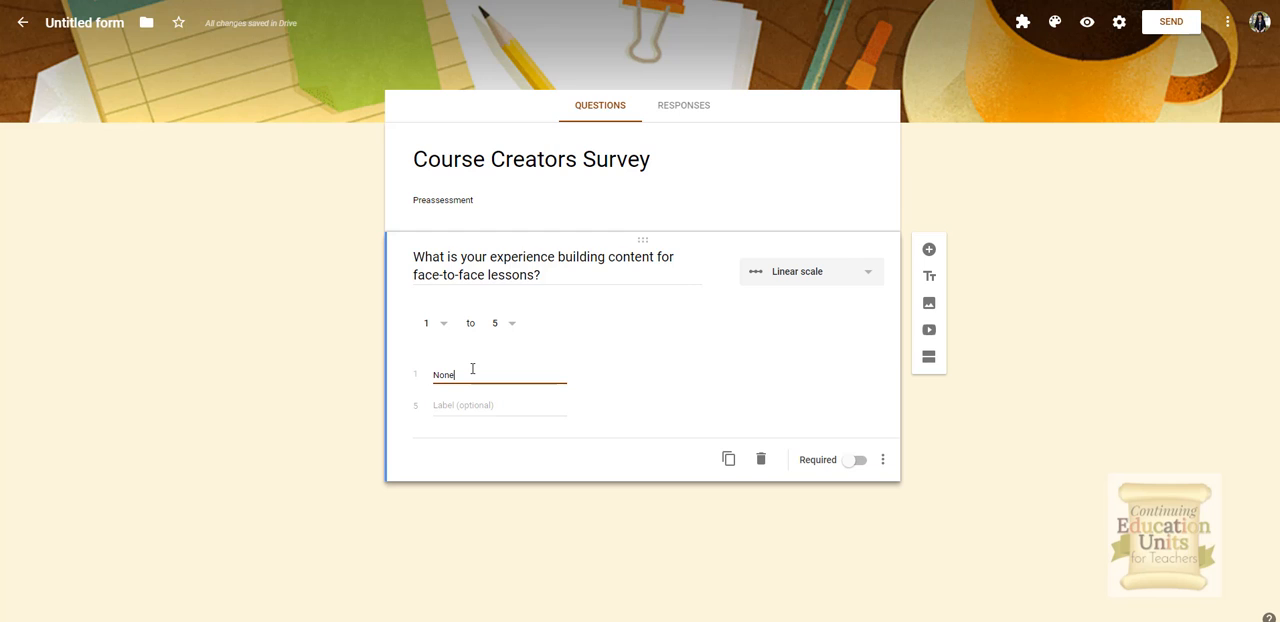
{"action": "left_click", "coordinate": [458, 405]}
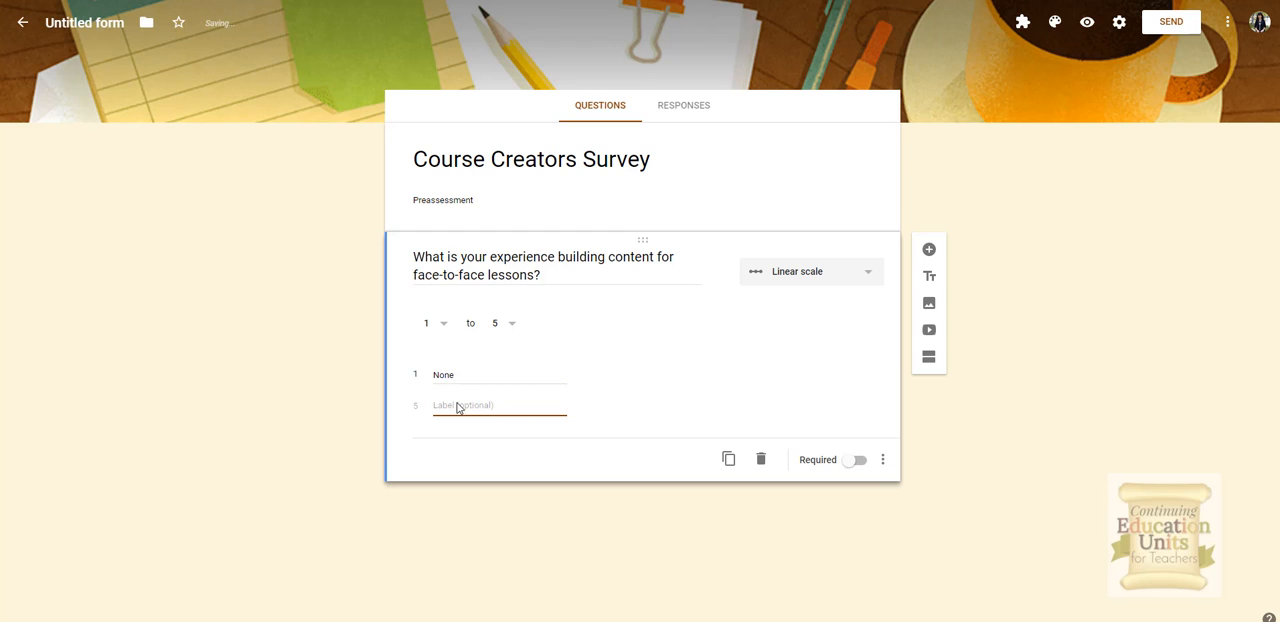
{"action": "type", "text": "Exper"}
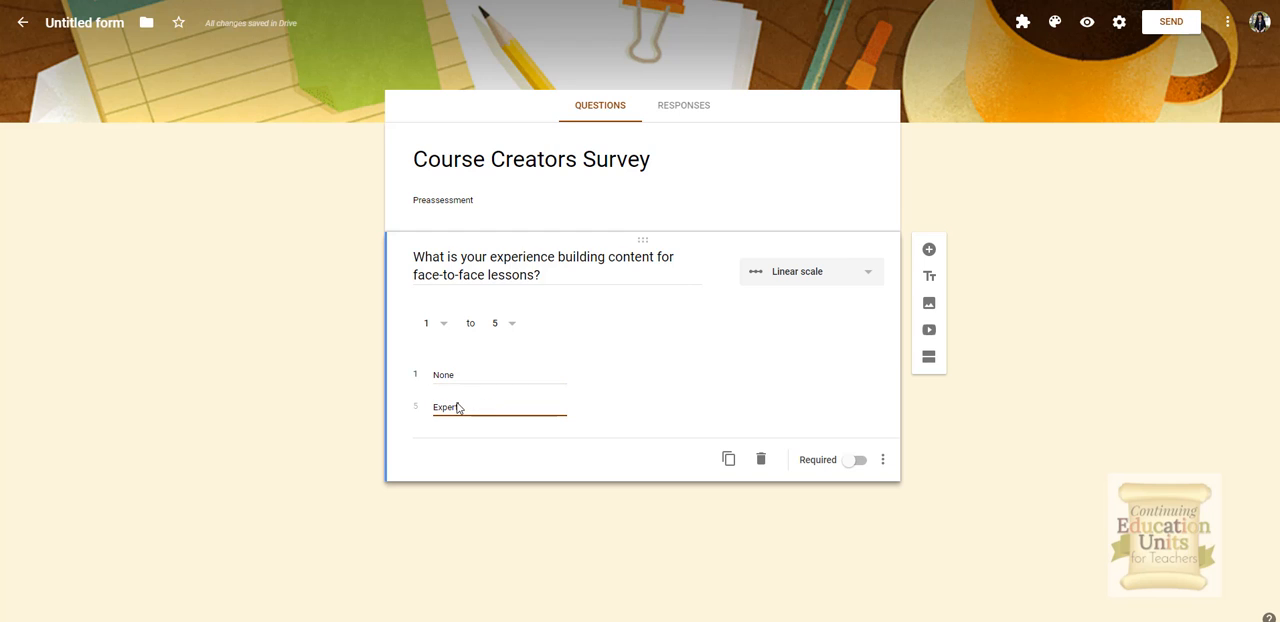
{"action": "type", "text": "t"}
{"action": "left_click", "coordinate": [848, 462]}
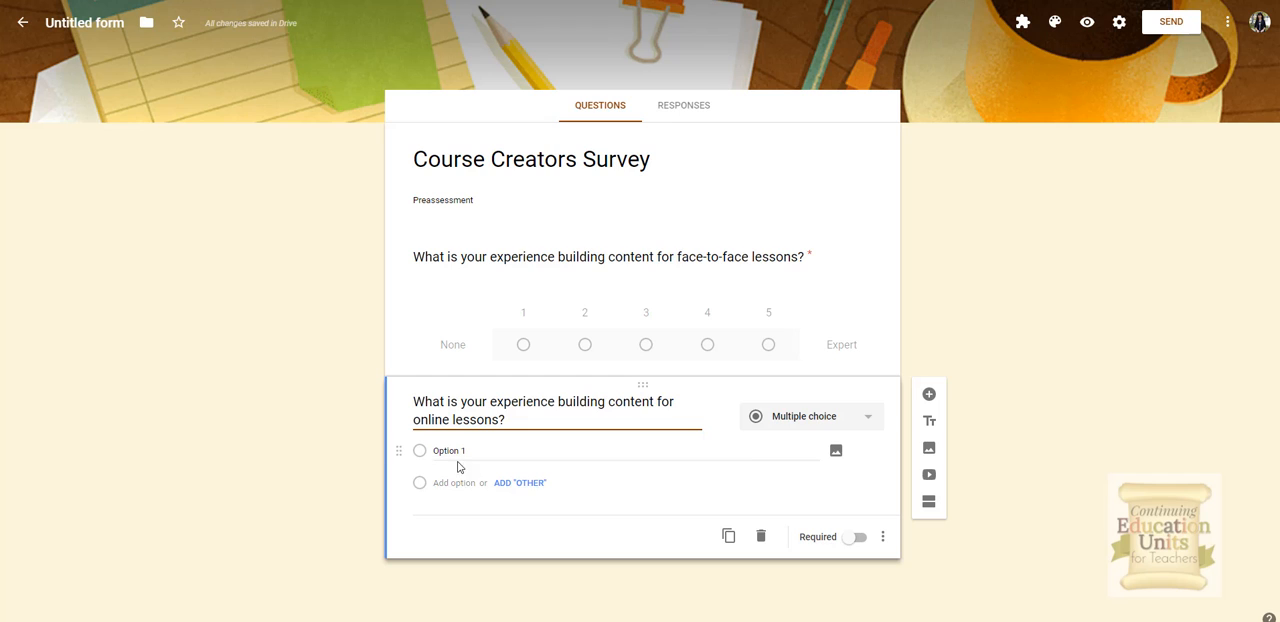
Step: Make the online lessons question a Linear scale and label its 1 end None
{"action": "left_click", "coordinate": [869, 418]}
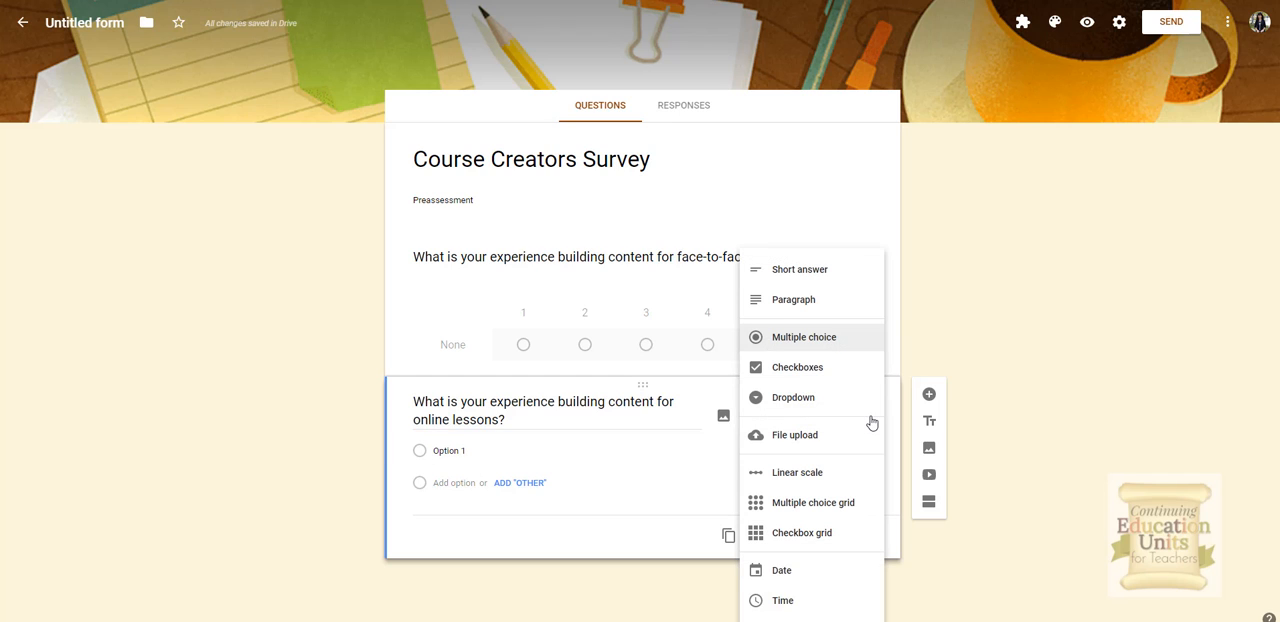
{"action": "left_click", "coordinate": [816, 476]}
{"action": "left_click", "coordinate": [457, 517]}
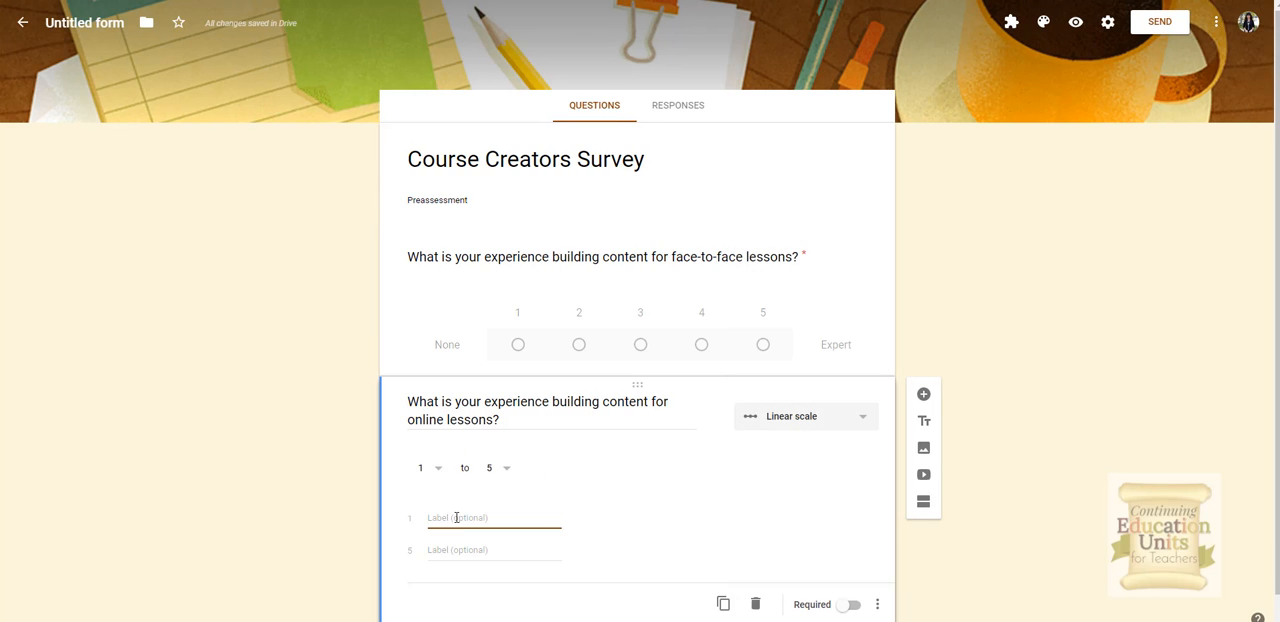
{"action": "type", "text": "None"}
Step: Label the scale's 5 end Expert and make the online lessons question required
{"action": "left_click", "coordinate": [437, 549]}
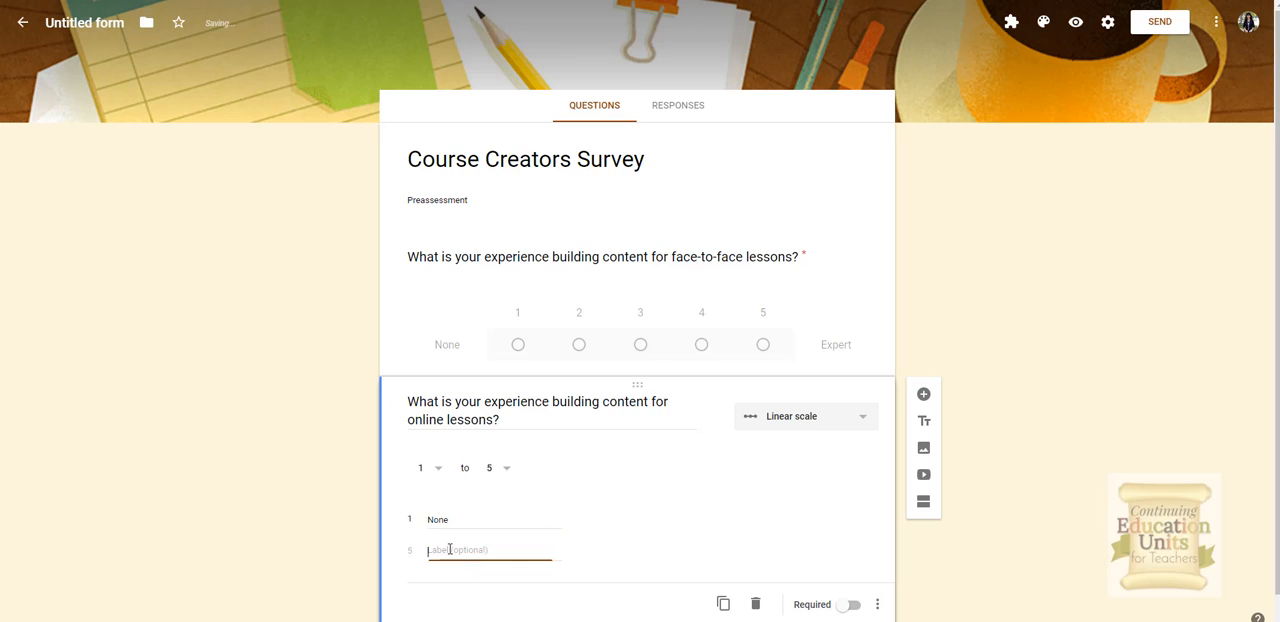
{"action": "type", "text": "Expert"}
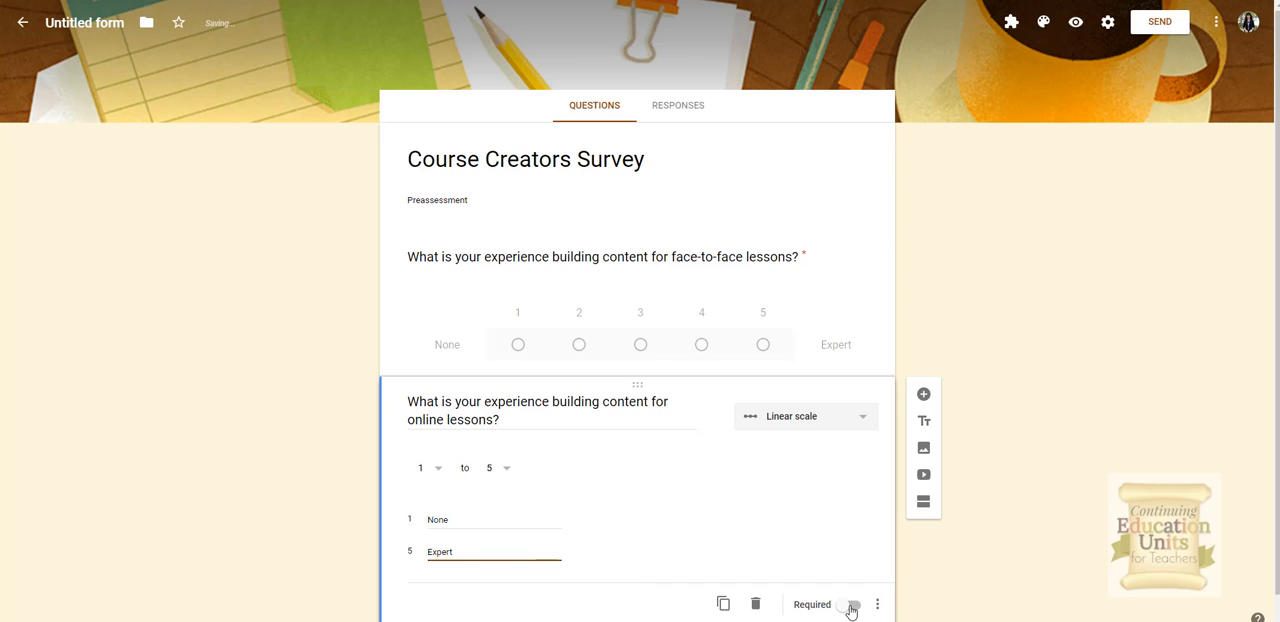
{"action": "left_click", "coordinate": [855, 605]}
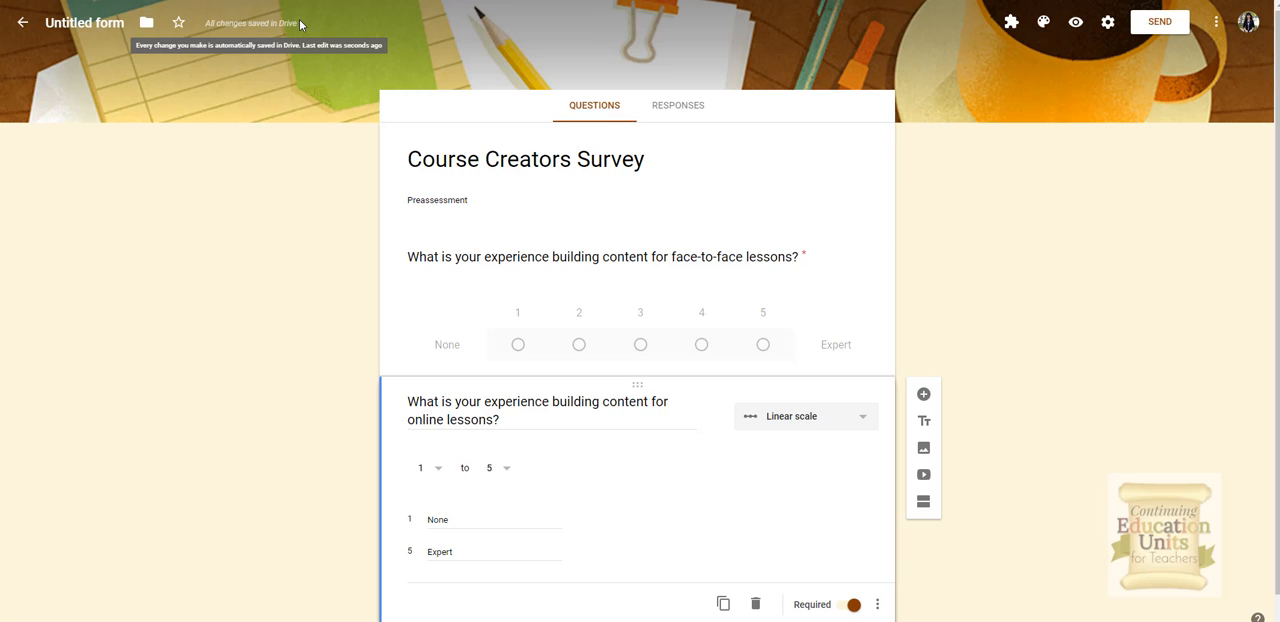
Step: Name the file Course Creators Survey and add a new question below the online lessons question
{"action": "left_click", "coordinate": [107, 22]}
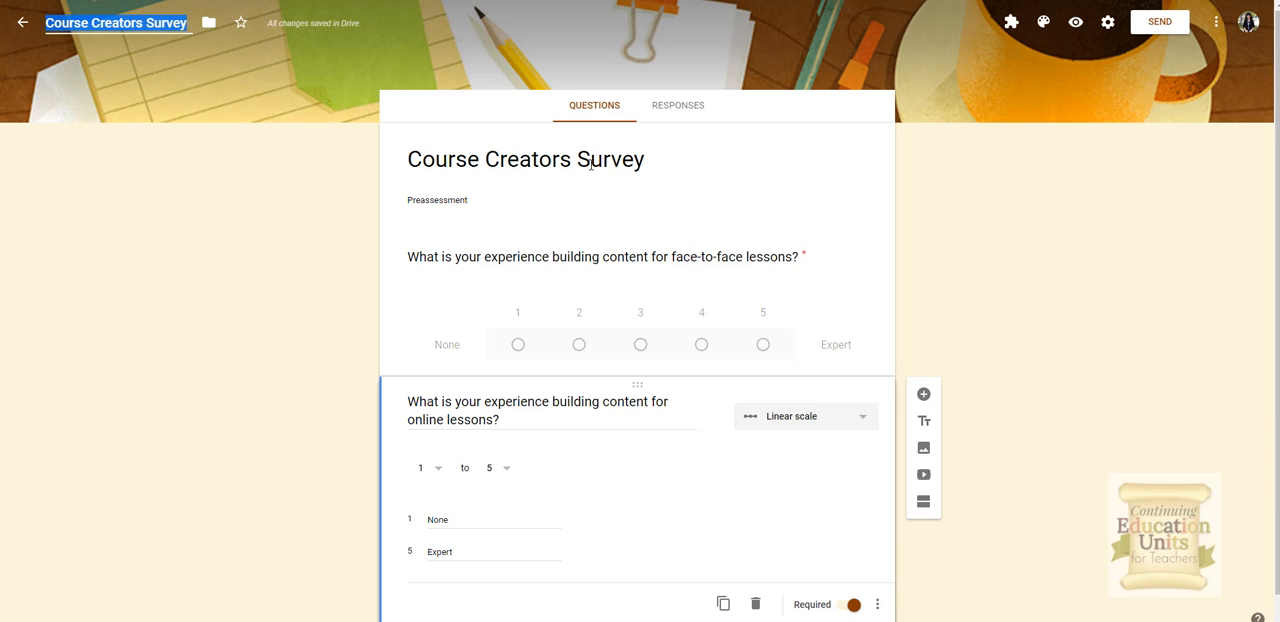
{"action": "scroll", "coordinate": [1015, 270], "scroll_direction": "down", "scroll_amount": 1}
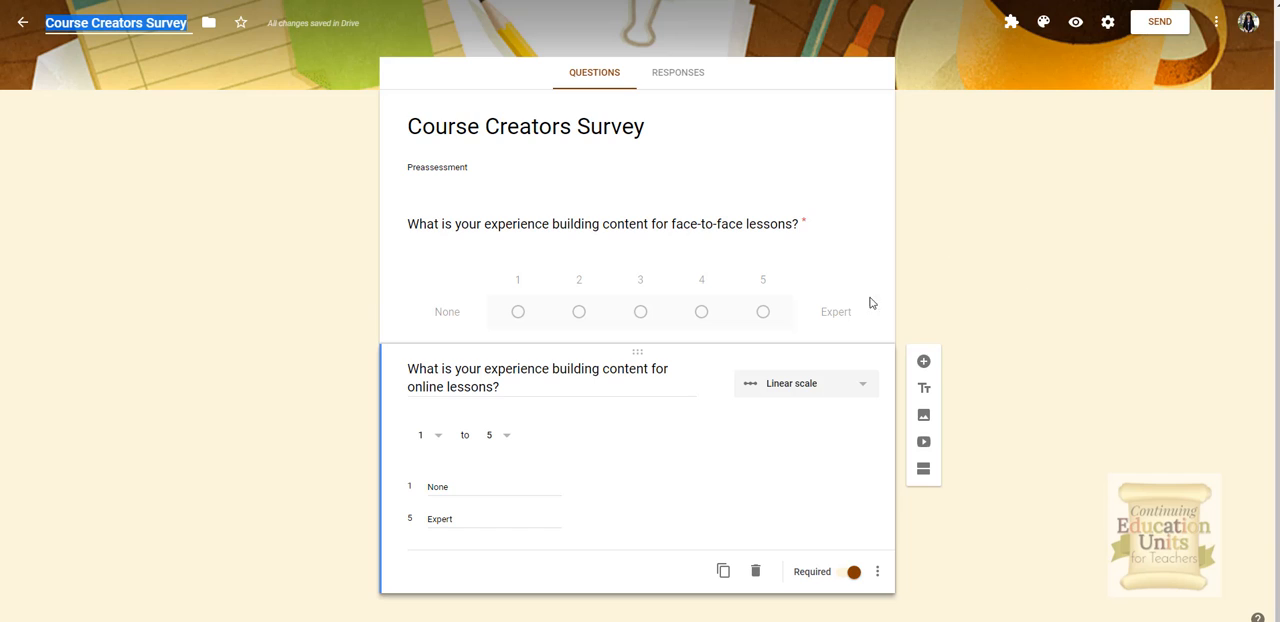
{"action": "left_click", "coordinate": [923, 361]}
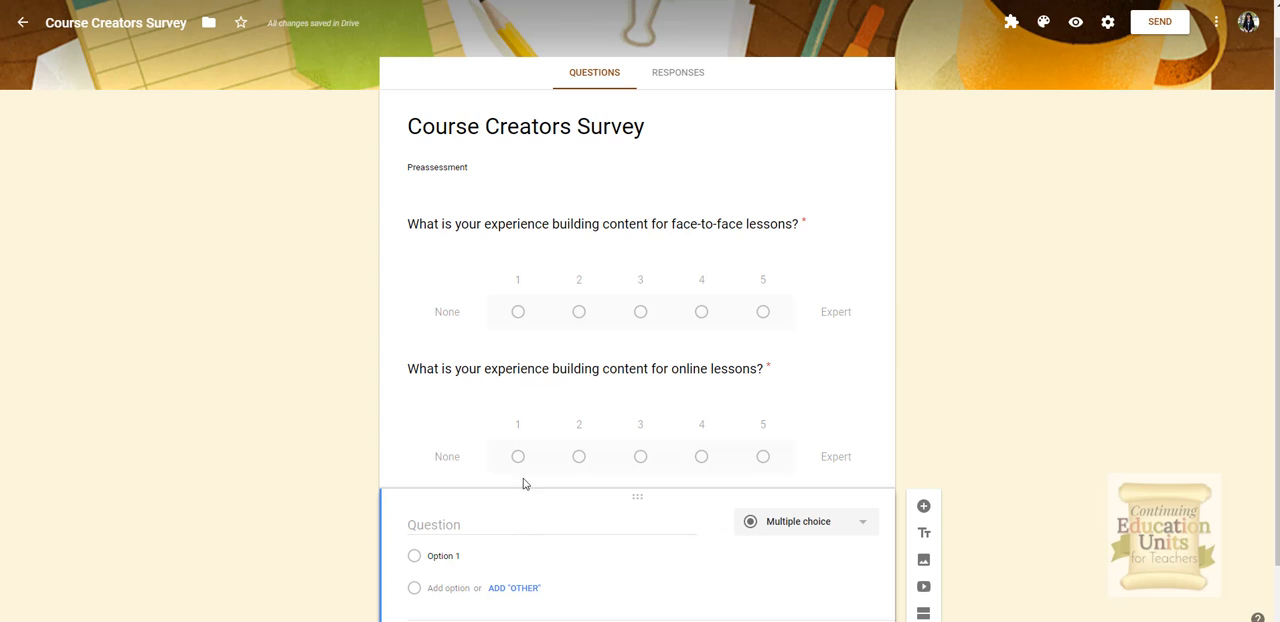
Step: Paste the question "Rate your concerns for building online course content from most to least?" and make it a Multiple choice grid
{"action": "left_click", "coordinate": [490, 520]}
{"action": "type", "text": "Rate your concerns for building online course content from most to least?"}
{"action": "scroll", "coordinate": [757, 436], "scroll_direction": "down", "scroll_amount": 2}
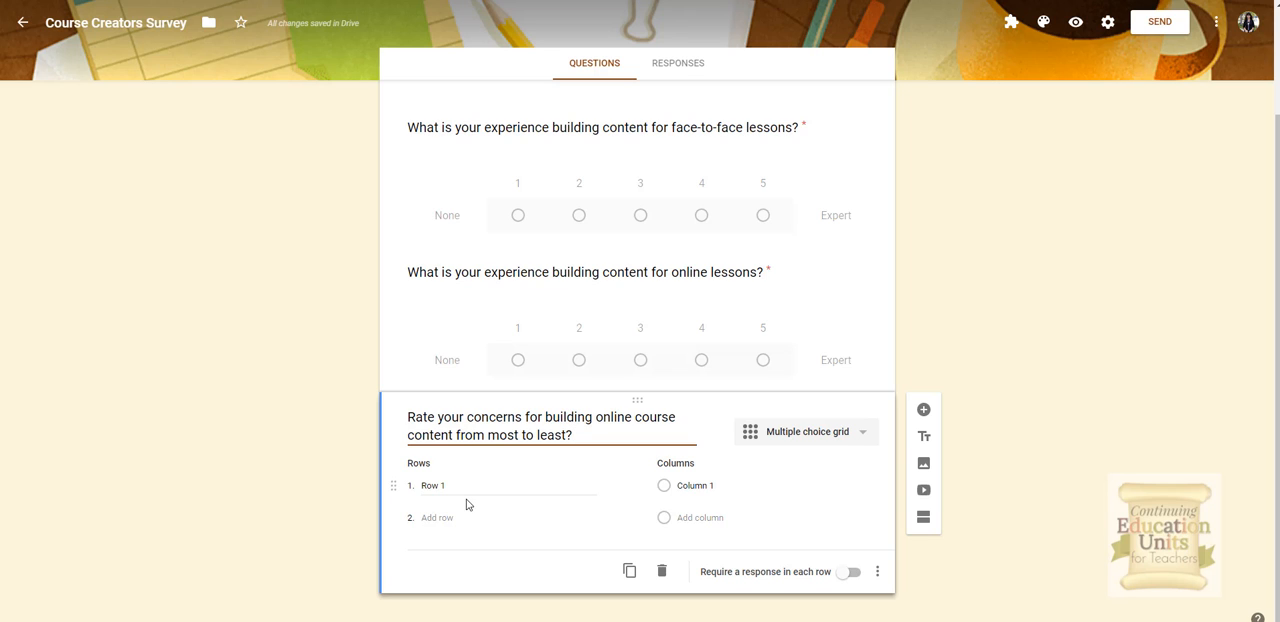
{"action": "left_click", "coordinate": [865, 434]}
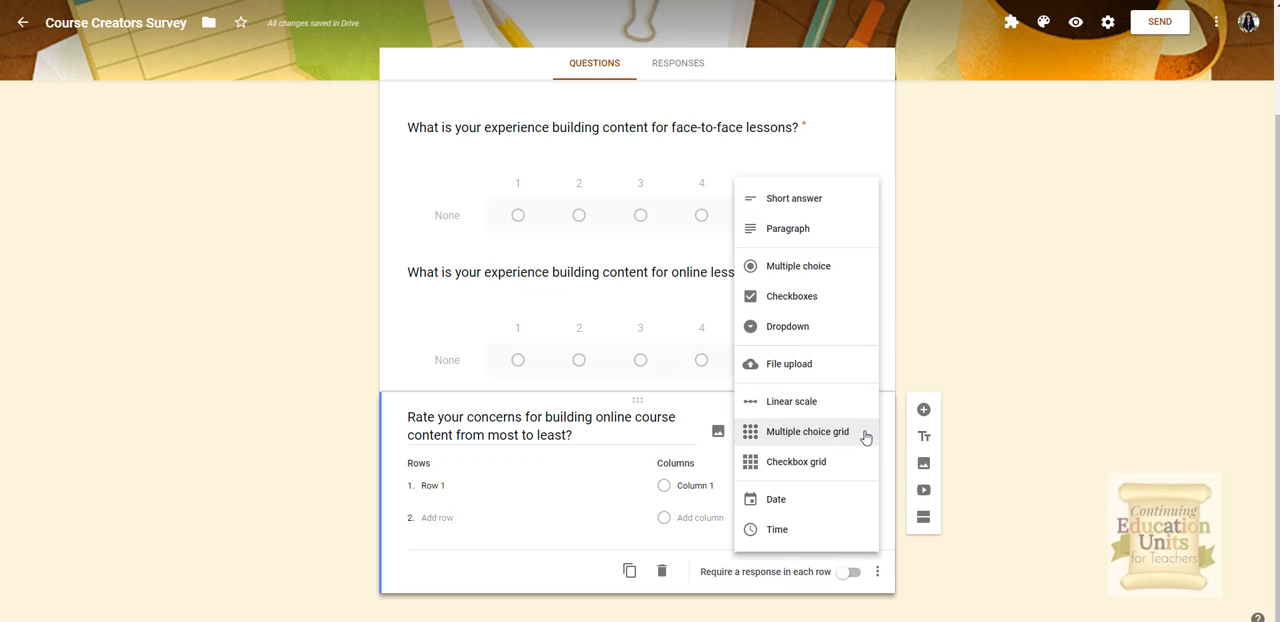
{"action": "left_click", "coordinate": [808, 433]}
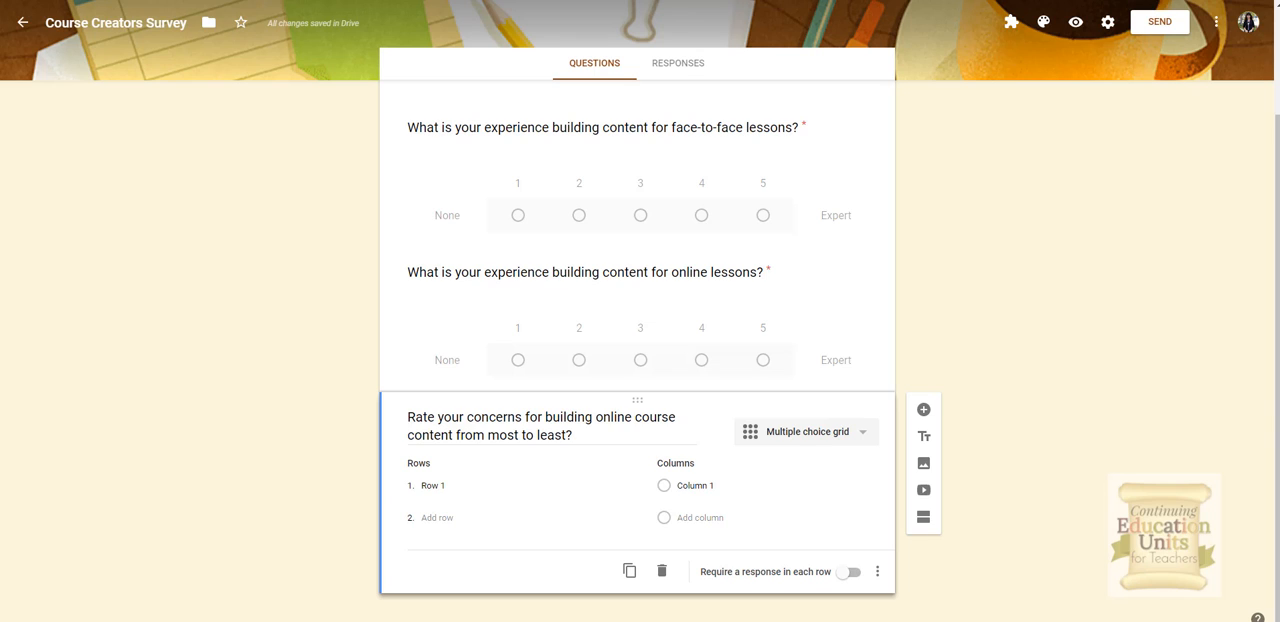
Step: Enter Having Enough Content as the grid's first row
{"action": "left_click", "coordinate": [517, 497]}
{"action": "type", "text": "Having enough content"}
{"action": "left_click", "coordinate": [670, 488]}
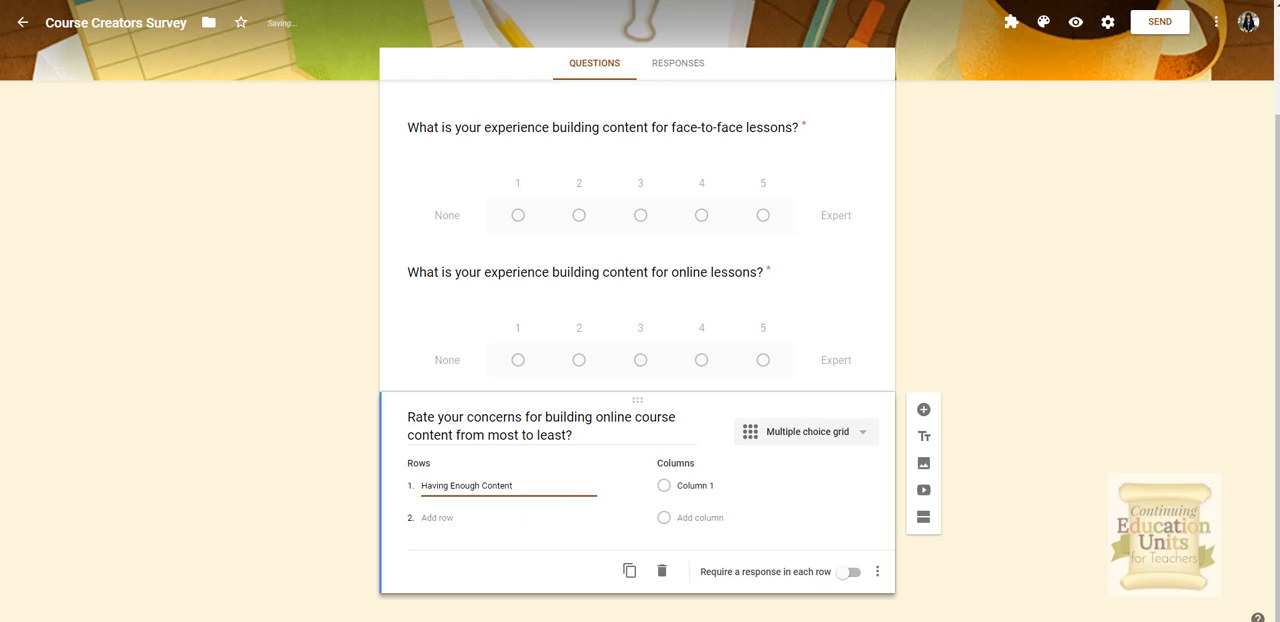
{"action": "left_click", "coordinate": [521, 518]}
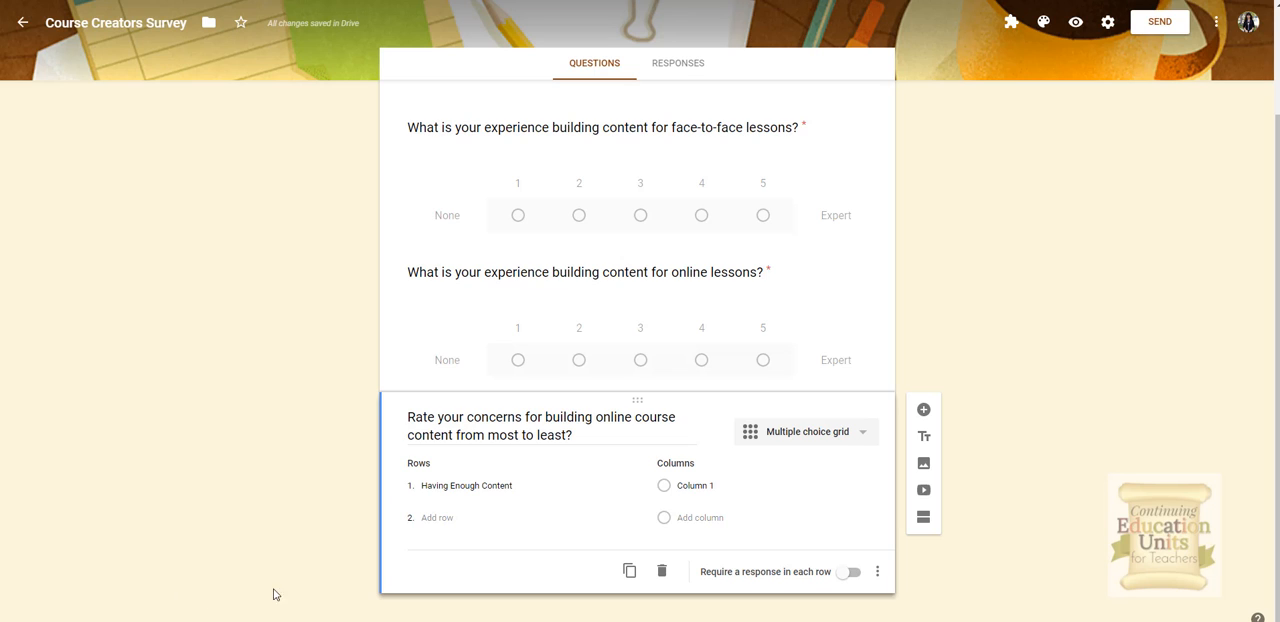
Step: Add a second row about ensuring content meets the course objectives and paste a third row about organizing content
{"action": "left_click", "coordinate": [443, 516]}
{"action": "type", "text": "Ensuring my content meets the objectives of t"}
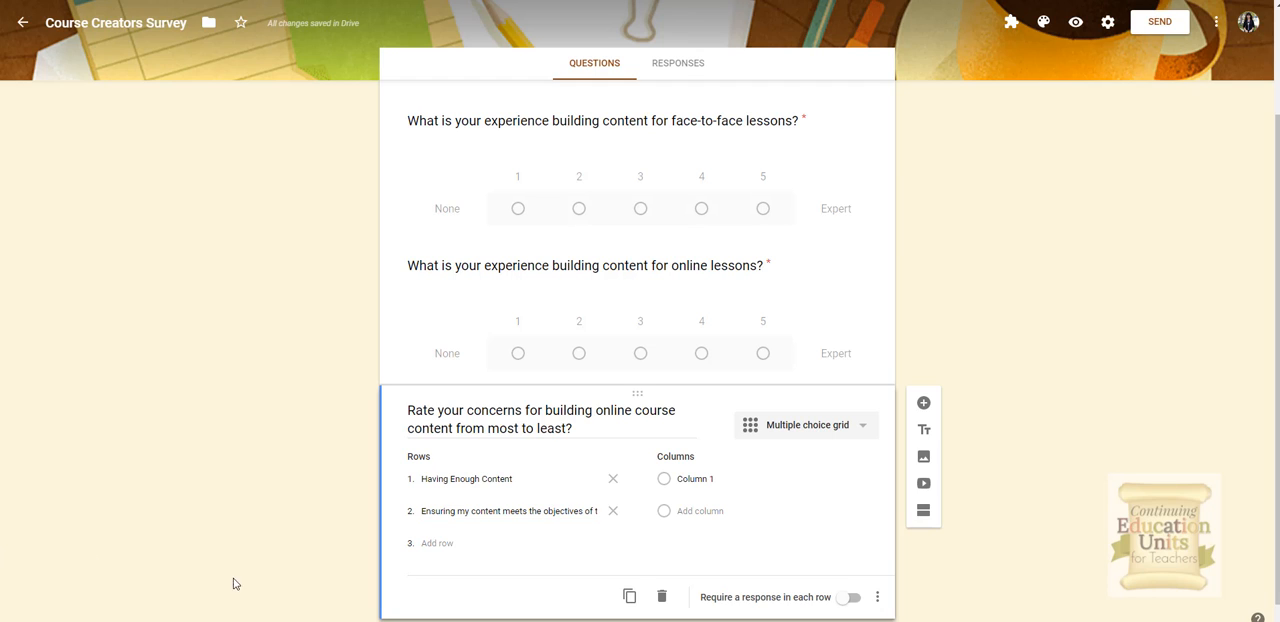
{"action": "left_click", "coordinate": [440, 543]}
{"action": "key", "text": "ctrl+v"}
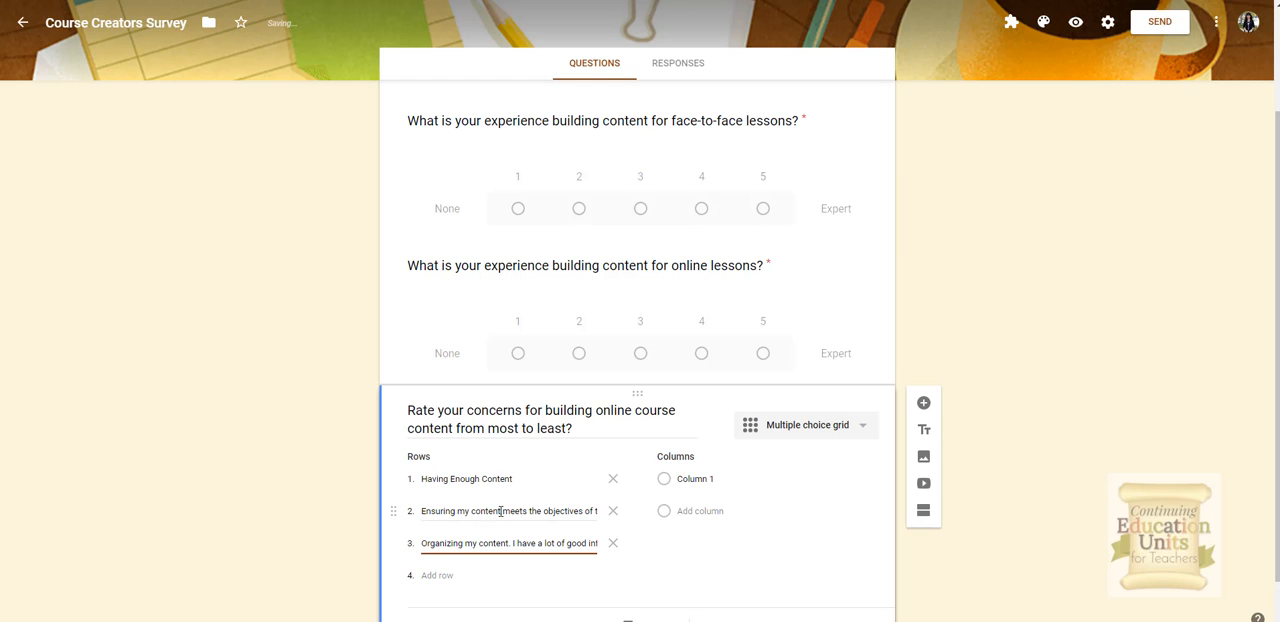
Step: Shorten the second row to "Ensuring my content meets the objectives."
{"action": "triple_click", "coordinate": [519, 513]}
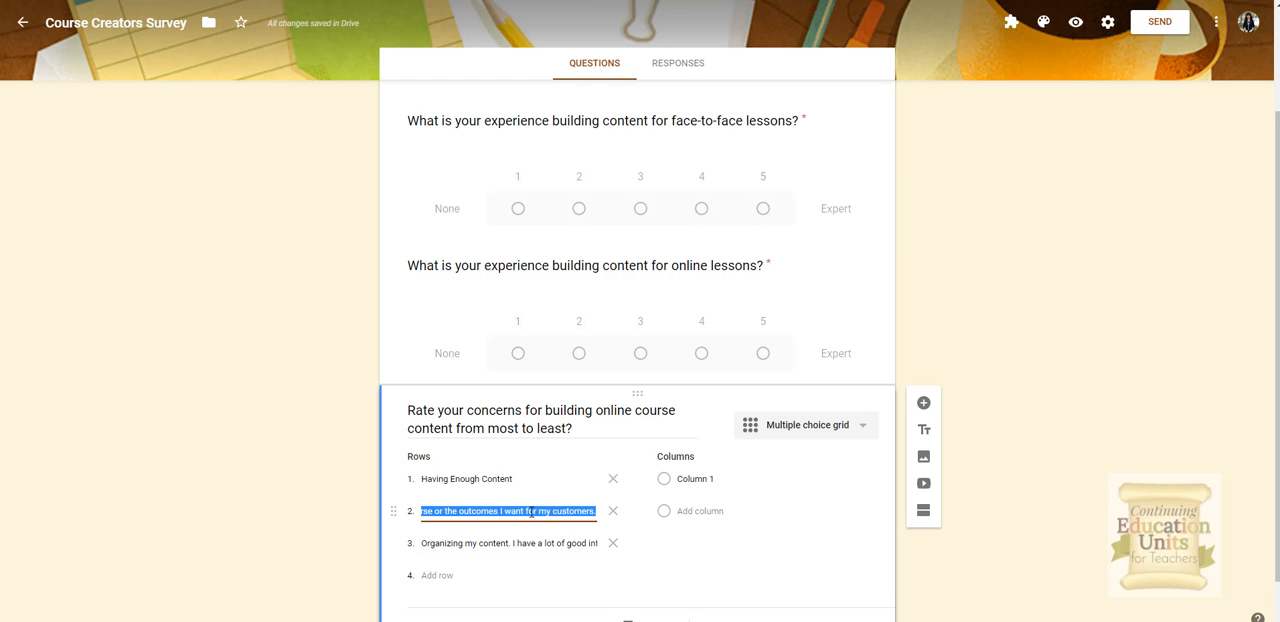
{"action": "key", "text": "Right"}
{"action": "key", "text": "Left"}
{"action": "key", "text": "Left"}
{"action": "key", "text": "Left"}
{"action": "key", "text": "Left"}
{"action": "key", "text": "Left"}
{"action": "key", "text": "Left"}
{"action": "key", "text": "Left"}
{"action": "key", "text": "Left"}
{"action": "key", "text": "Left"}
{"action": "key", "text": "Left"}
{"action": "key", "text": "Left"}
{"action": "key", "text": "Left"}
{"action": "key", "text": "Left"}
{"action": "key", "text": "Left"}
{"action": "key", "text": "Left"}
{"action": "key", "text": "Left"}
{"action": "key", "text": "Left"}
{"action": "key", "text": "Left"}
{"action": "key", "text": "Left"}
{"action": "key", "text": "Left"}
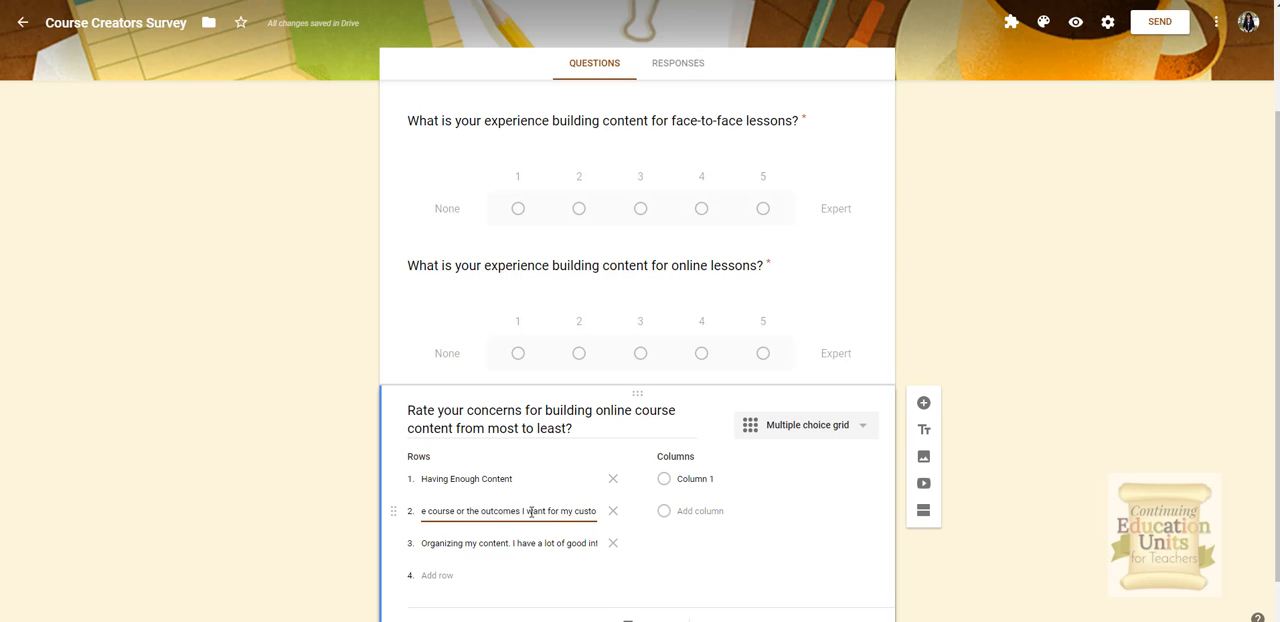
{"action": "key", "text": "BackSpace"}
{"action": "key", "text": "BackSpace"}
{"action": "key", "text": "BackSpace"}
{"action": "key", "text": "BackSpace"}
{"action": "key", "text": "BackSpace"}
{"action": "key", "text": "BackSpace"}
{"action": "key", "text": "BackSpace"}
{"action": "key", "text": "BackSpace"}
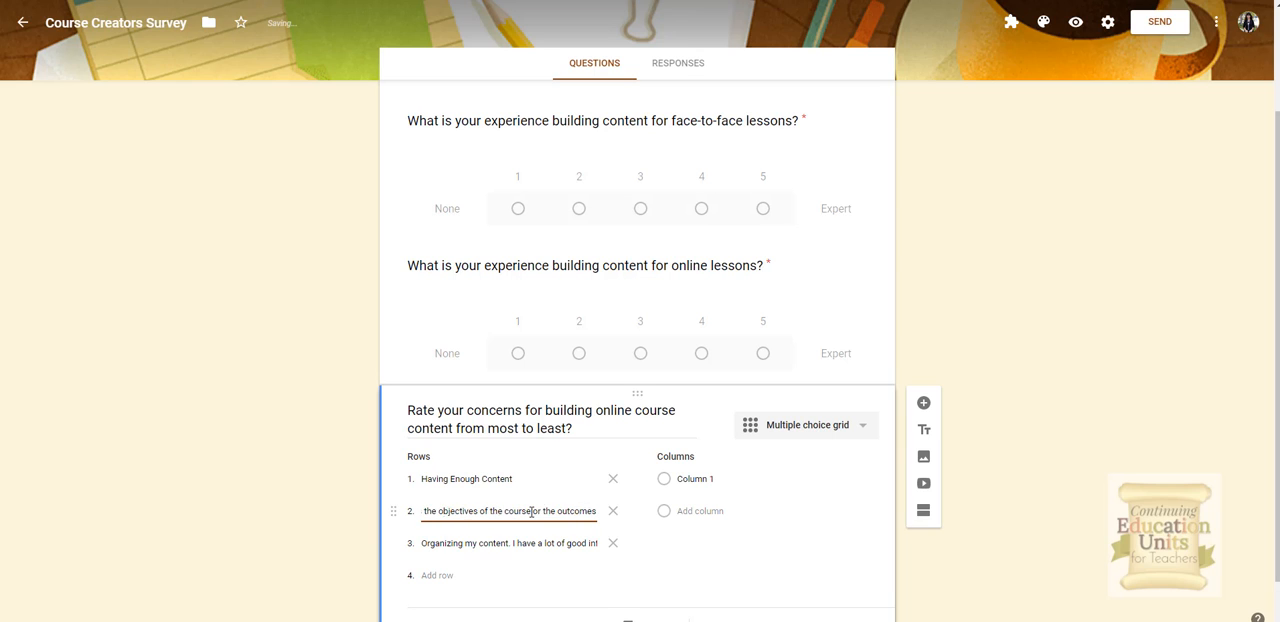
{"action": "key", "text": "BackSpace"}
{"action": "key", "text": "BackSpace"}
{"action": "key", "text": "BackSpace"}
{"action": "key", "text": "BackSpace"}
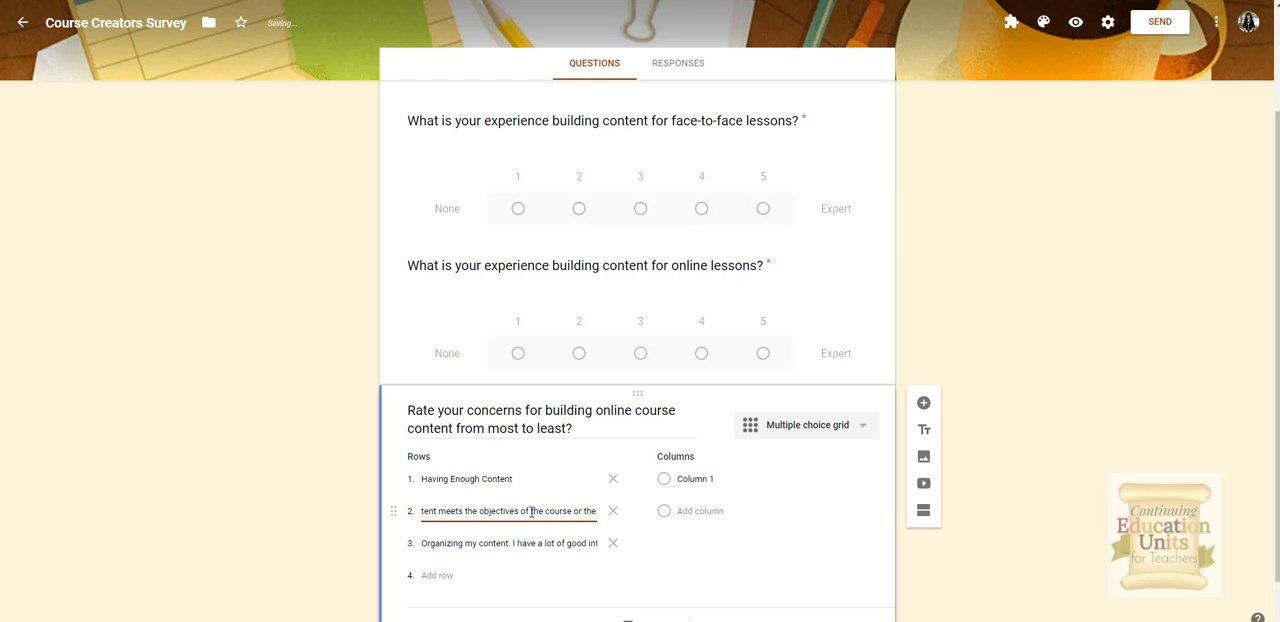
{"action": "key", "text": "BackSpace"}
{"action": "key", "text": "BackSpace"}
{"action": "key", "text": "BackSpace"}
{"action": "key", "text": "BackSpace"}
{"action": "key", "text": "BackSpace"}
{"action": "key", "text": "BackSpace"}
{"action": "key", "text": "BackSpace"}
{"action": "key", "text": "BackSpace"}
{"action": "key", "text": "BackSpace"}
{"action": "key", "text": "BackSpace"}
{"action": "key", "text": "BackSpace"}
{"action": "key", "text": "BackSpace"}
{"action": "key", "text": "BackSpace"}
{"action": "key", "text": "BackSpace"}
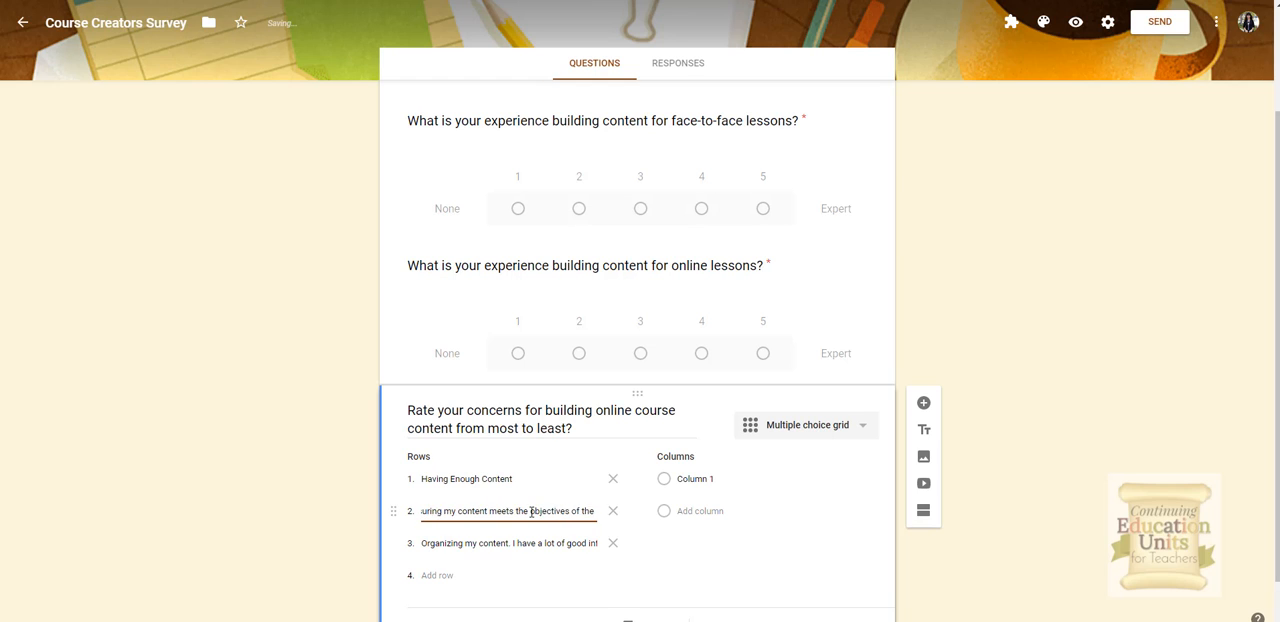
{"action": "key", "text": "BackSpace"}
{"action": "key", "text": "BackSpace"}
{"action": "key", "text": "BackSpace"}
{"action": "key", "text": "BackSpace"}
{"action": "key", "text": "BackSpace"}
{"action": "key", "text": "BackSpace"}
{"action": "key", "text": "BackSpace"}
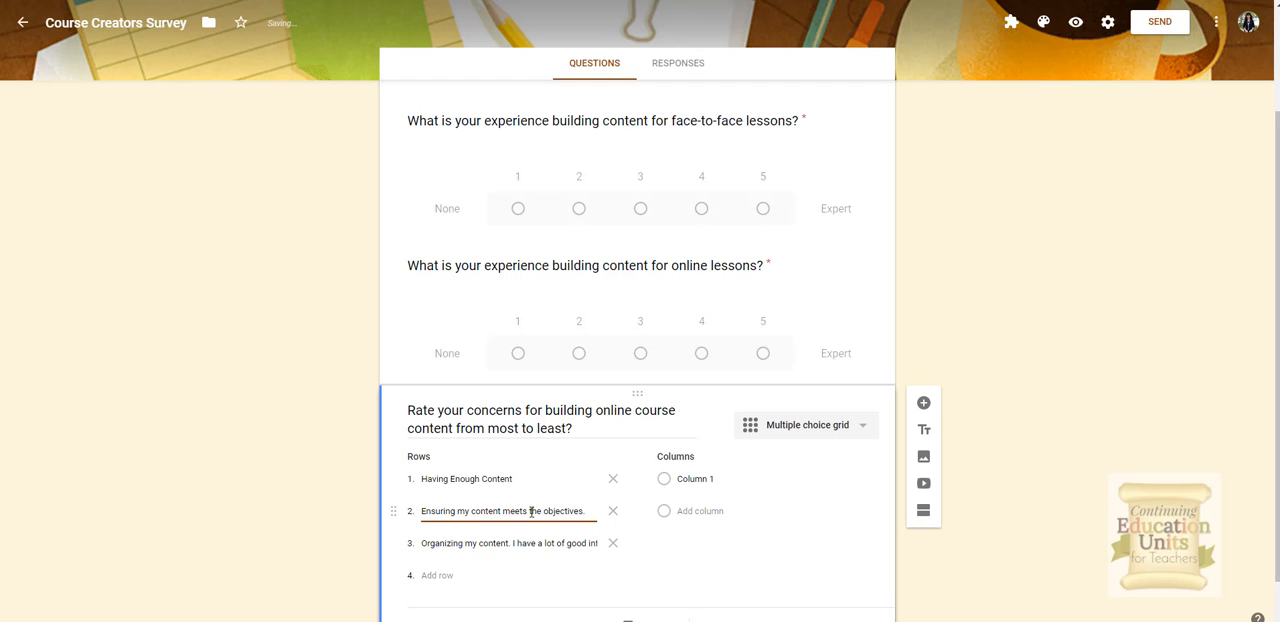
Step: Replace the third row's text with "Organizing my content."
{"action": "left_click", "coordinate": [513, 543]}
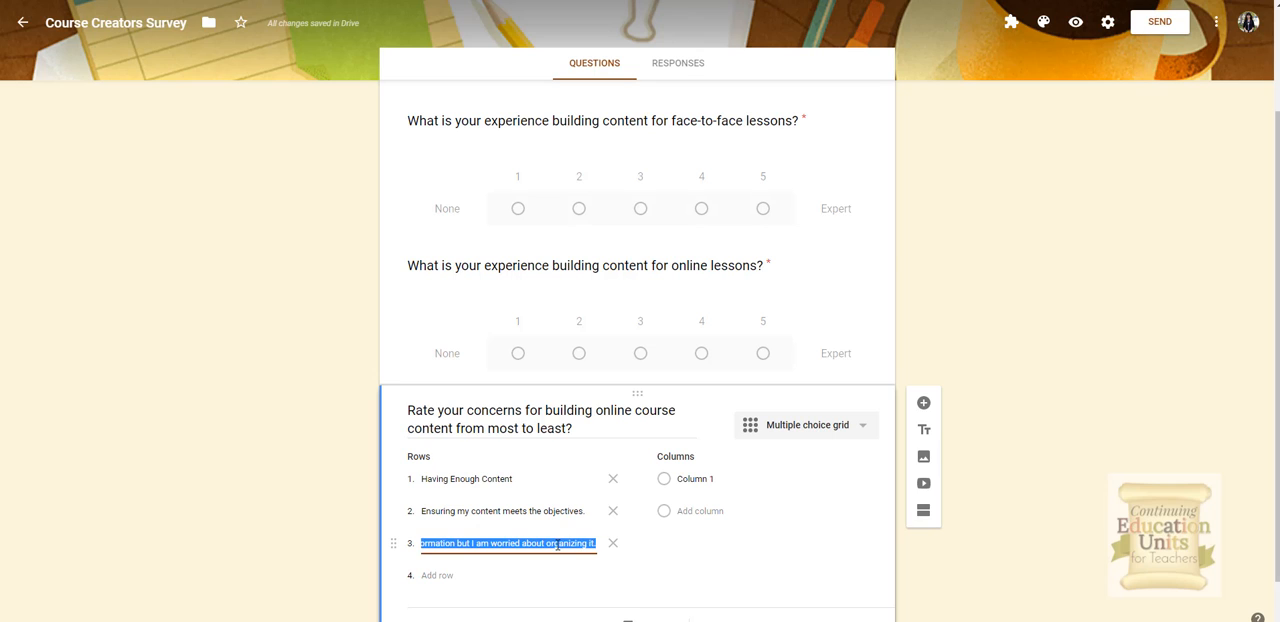
{"action": "key", "text": "BackSpace"}
{"action": "type", "text": "O"}
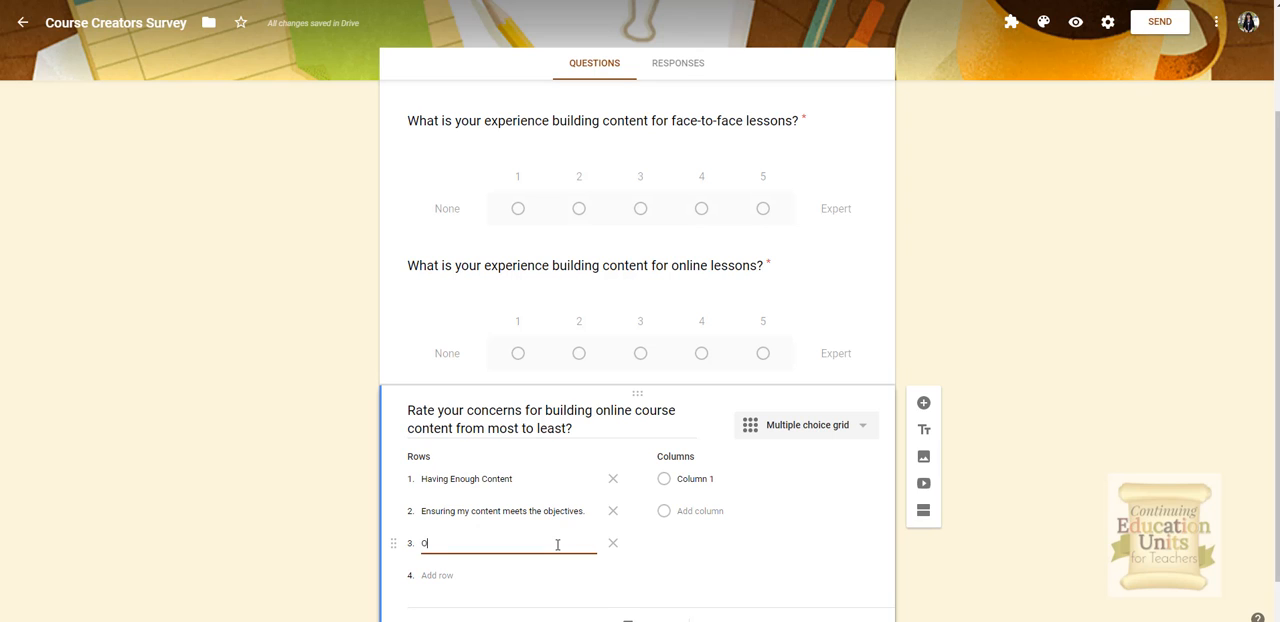
{"action": "type", "text": "rganizing my content."}
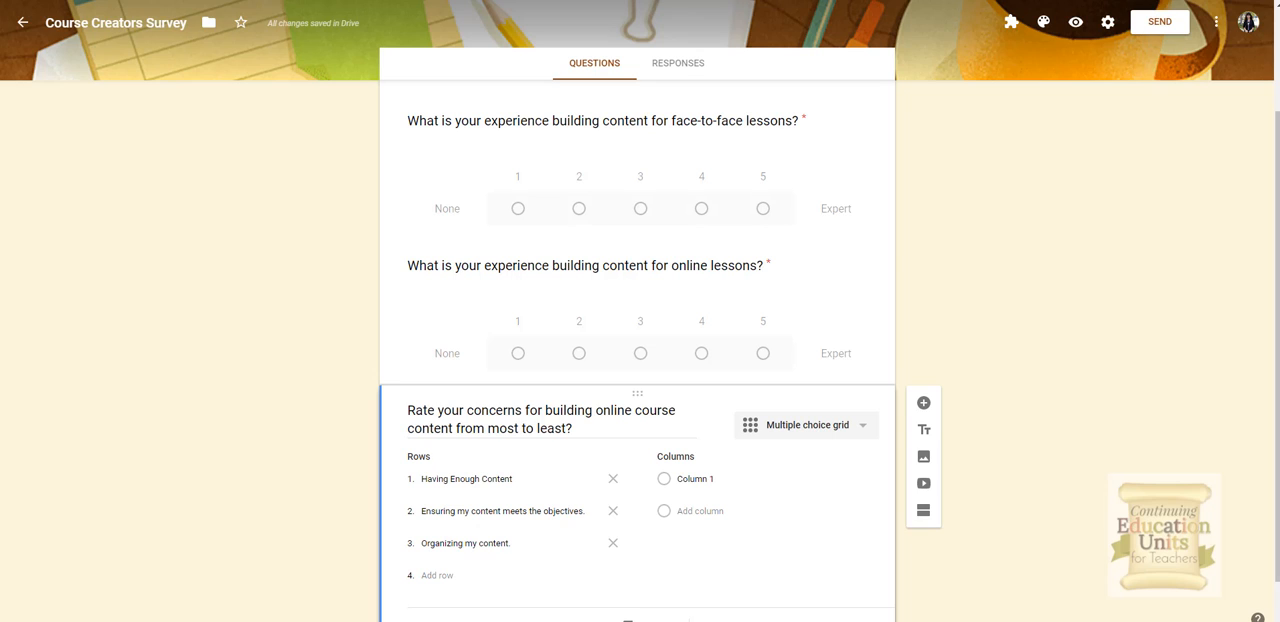
Step: Add a fourth row "Creating interesting curriculum."
{"action": "left_click", "coordinate": [437, 575]}
{"action": "type", "text": "Creating interesting curriculum"}
{"action": "type", "text": "."}
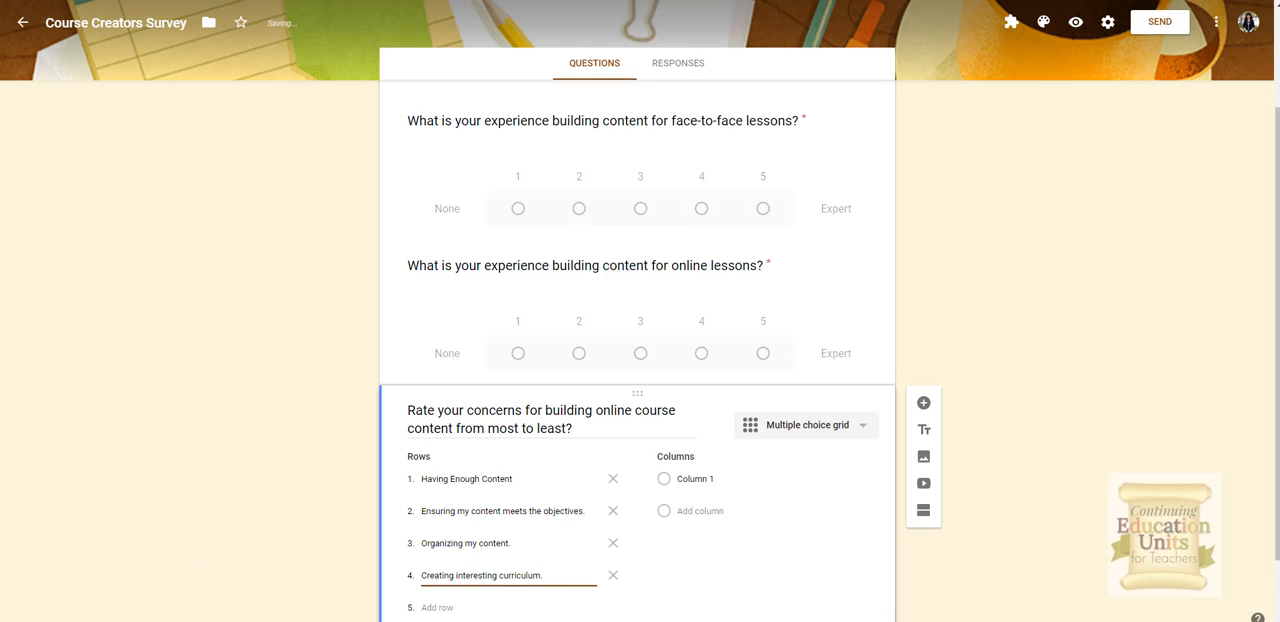
Step: Rename the first column Highly Concerned
{"action": "left_click", "coordinate": [711, 480]}
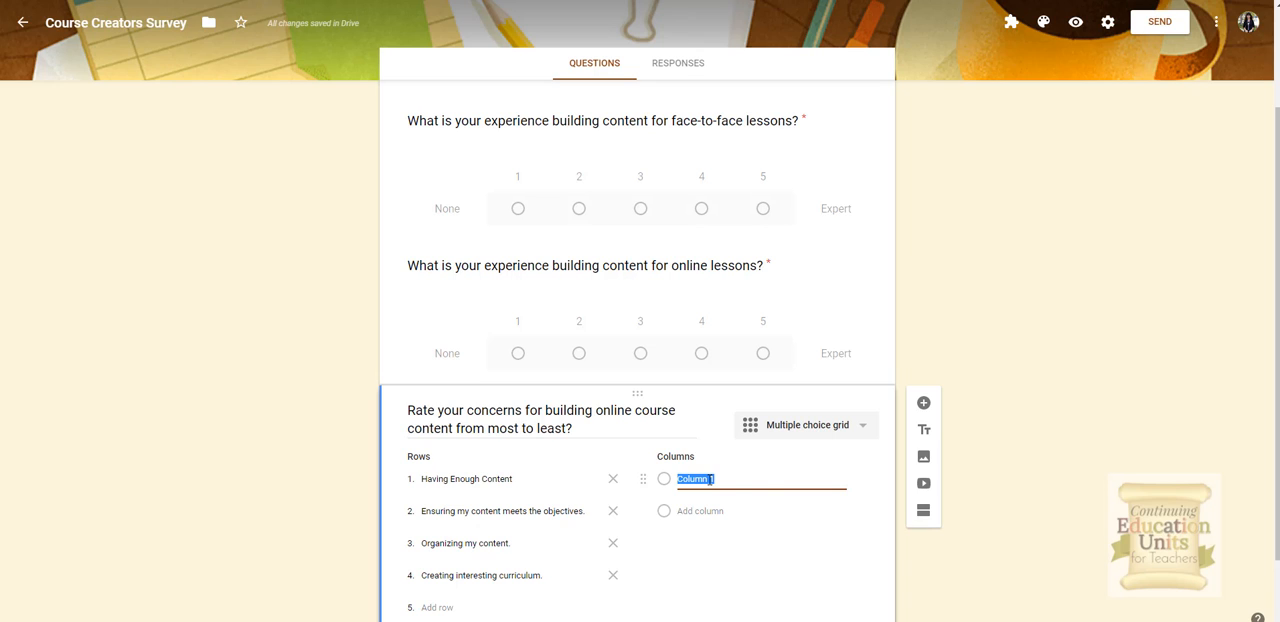
{"action": "type", "text": "Highly Conc"}
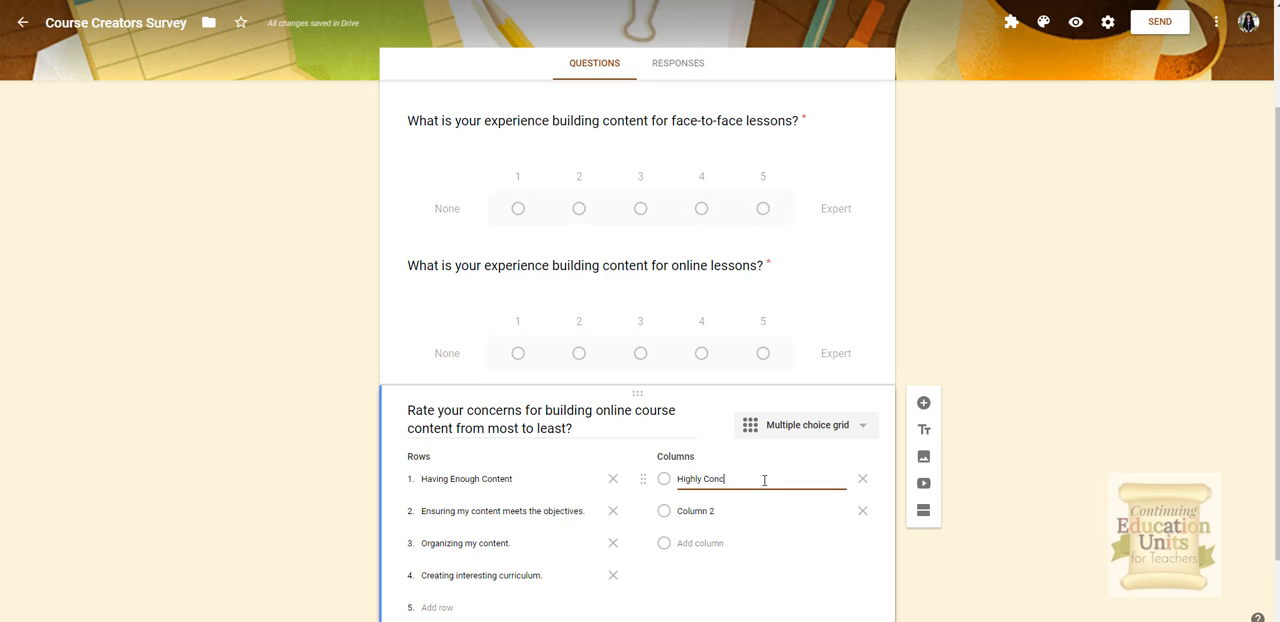
{"action": "type", "text": "erned"}
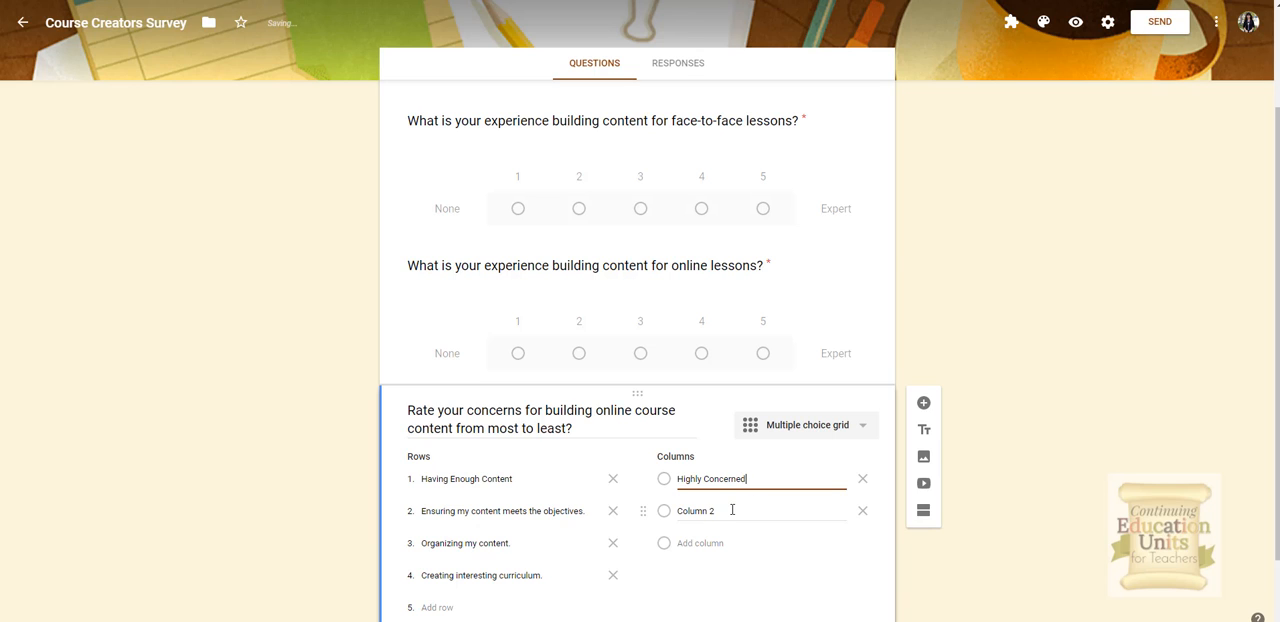
Step: Rename the second column Somewhat Concerned
{"action": "left_click", "coordinate": [732, 510]}
{"action": "type", "text": "Somewhat"}
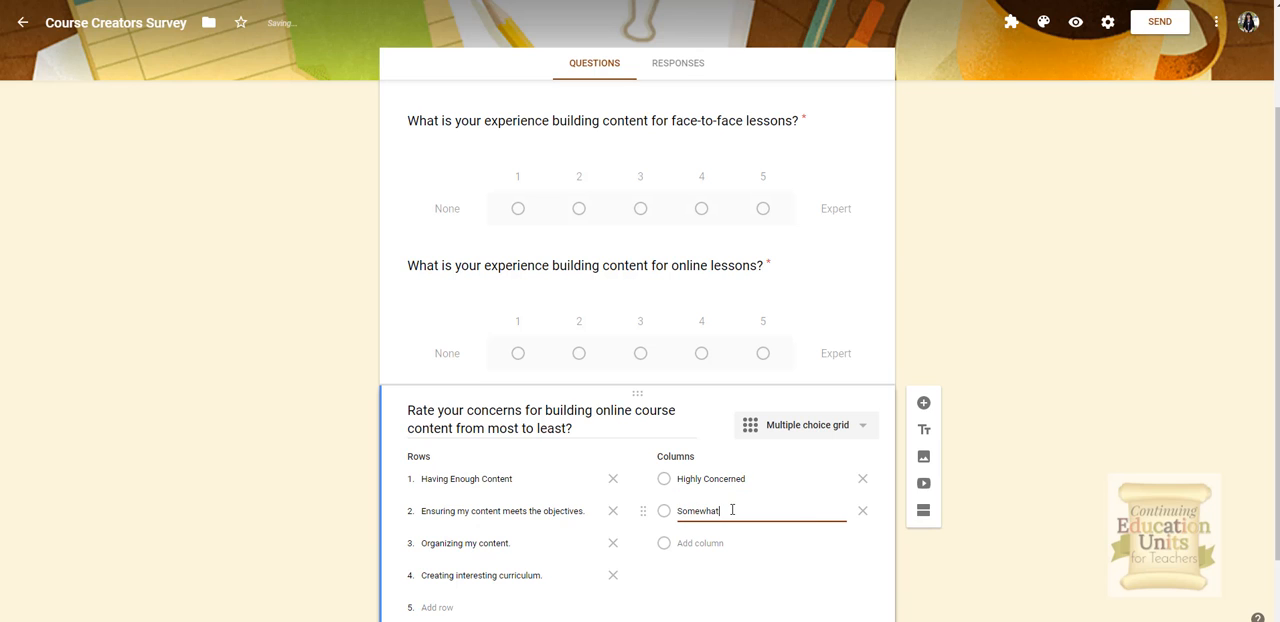
{"action": "type", "text": " Concerned"}
Step: Name the third column A Little Concerned
{"action": "left_click", "coordinate": [706, 543]}
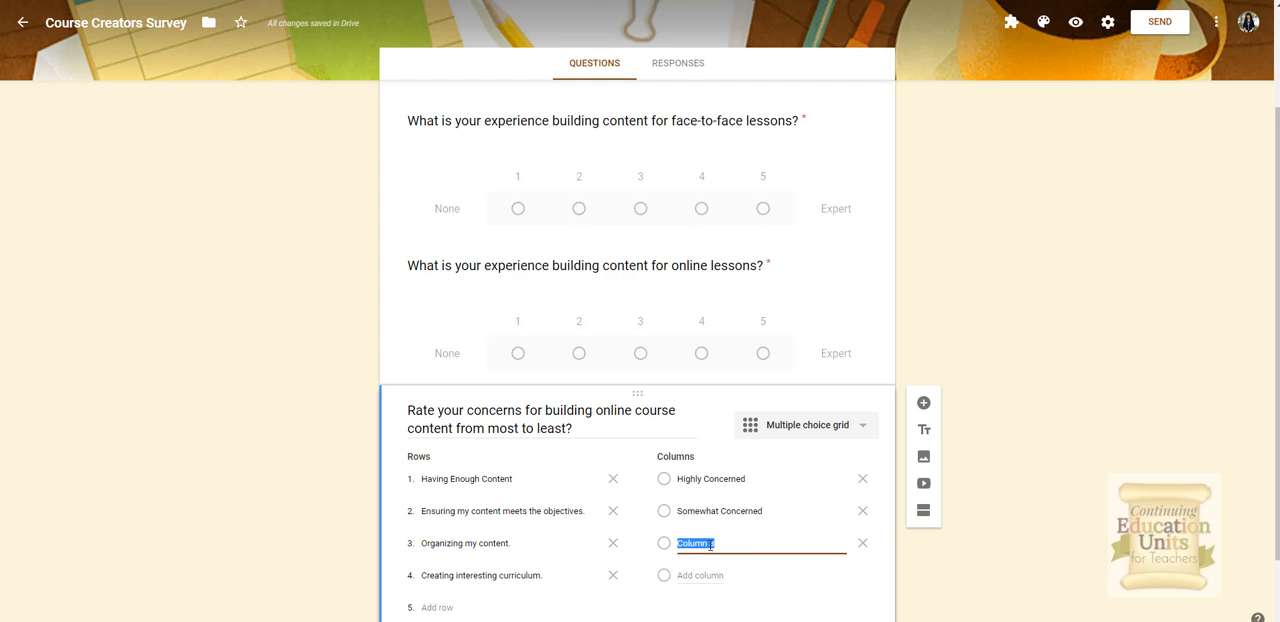
{"action": "type", "text": "A Lit"}
{"action": "key", "text": "BackSpace"}
{"action": "key", "text": "BackSpace"}
{"action": "key", "text": "BackSpace"}
{"action": "type", "text": "little"}
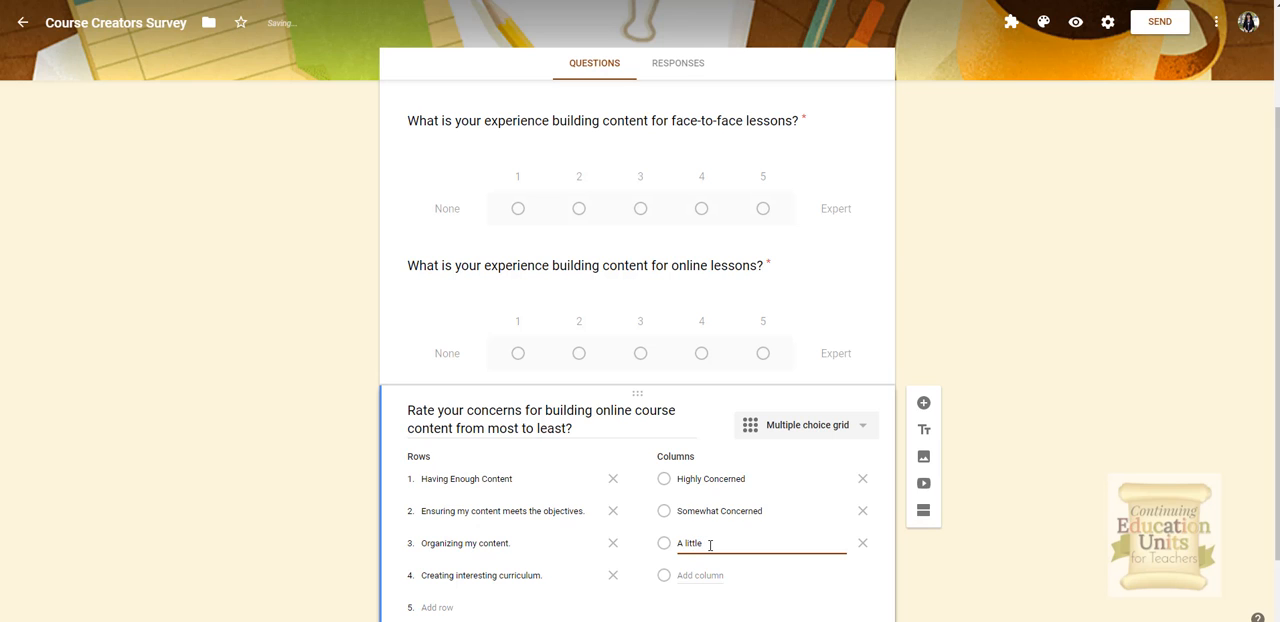
{"action": "key", "text": "BackSpace"}
{"action": "key", "text": "BackSpace"}
{"action": "key", "text": "BackSpace"}
{"action": "key", "text": "BackSpace"}
{"action": "key", "text": "BackSpace"}
{"action": "key", "text": "BackSpace"}
{"action": "key", "text": "BackSpace"}
{"action": "type", "text": "Little Concerned"}
Step: Add a fourth column No concern at all and require a response in each row
{"action": "left_click", "coordinate": [700, 575]}
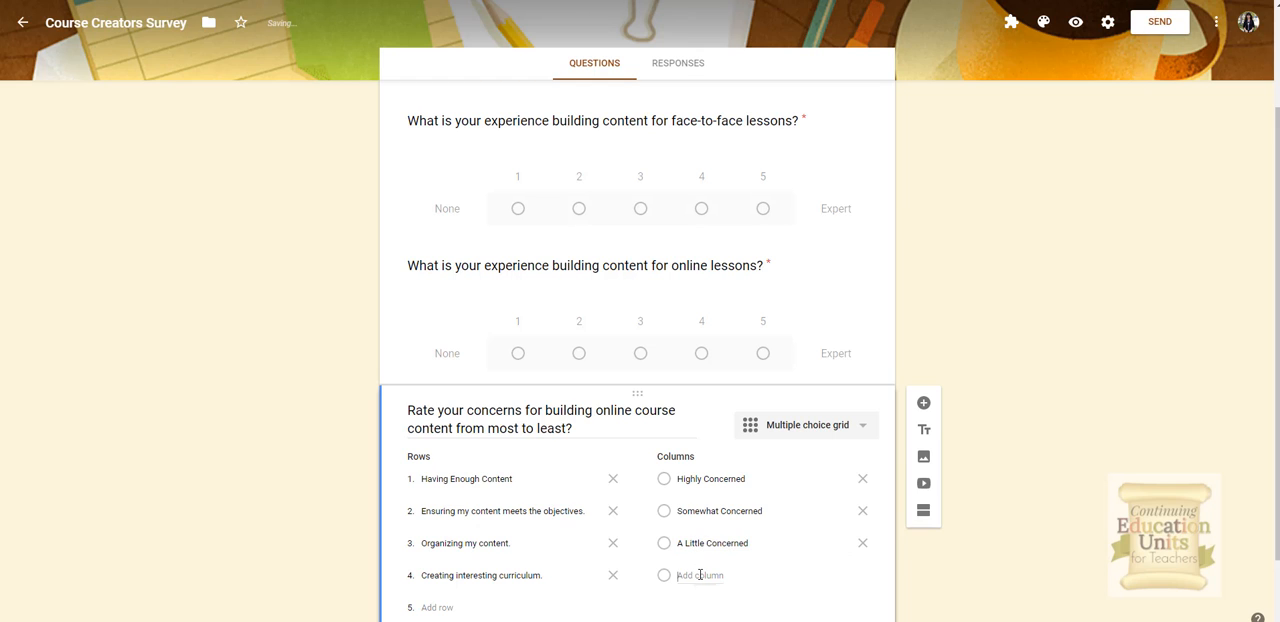
{"action": "type", "text": "No conce"}
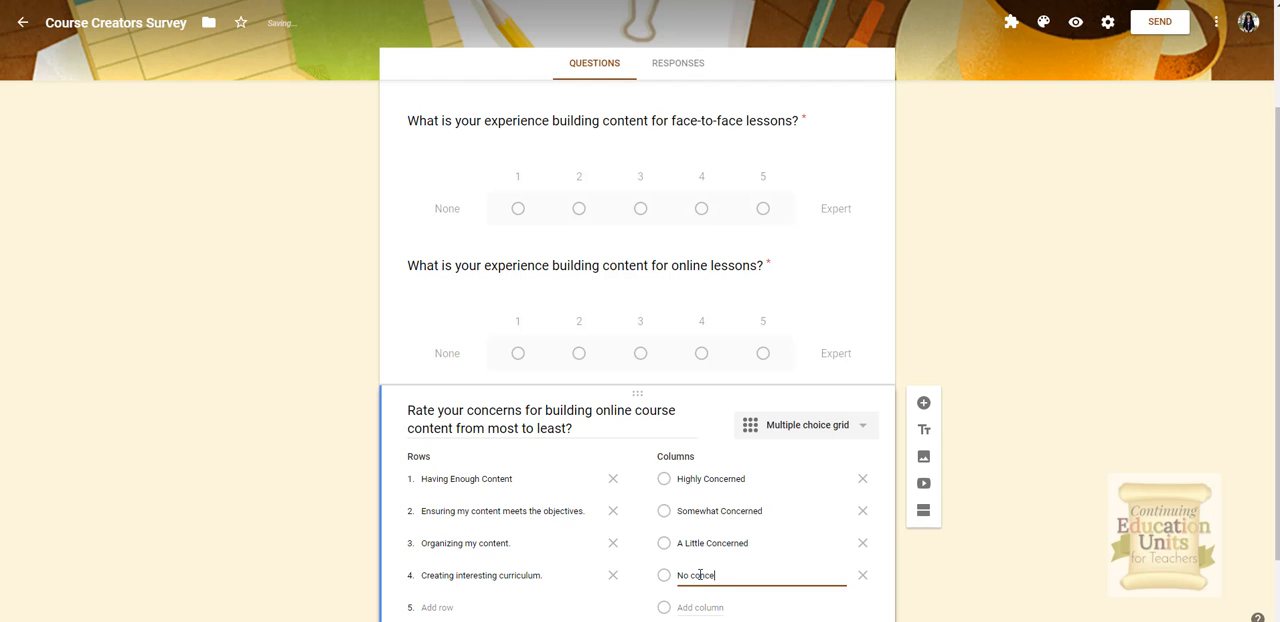
{"action": "type", "text": "rn at all."}
{"action": "scroll", "coordinate": [771, 549], "scroll_direction": "down", "scroll_amount": 1}
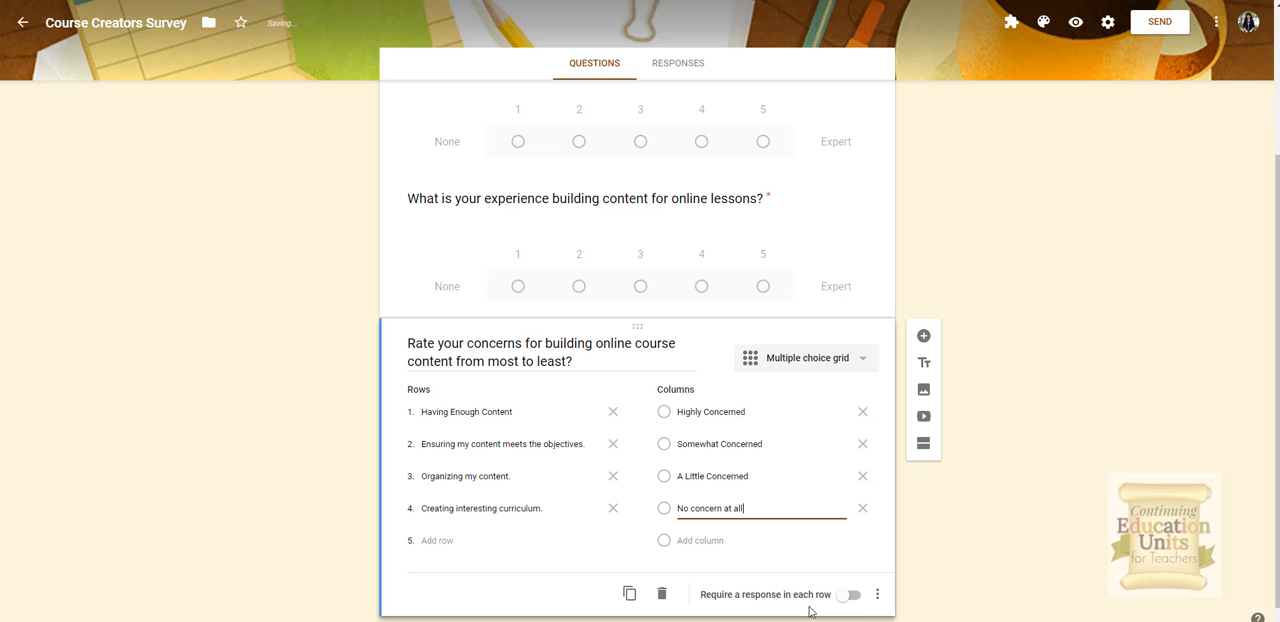
{"action": "left_click", "coordinate": [848, 595]}
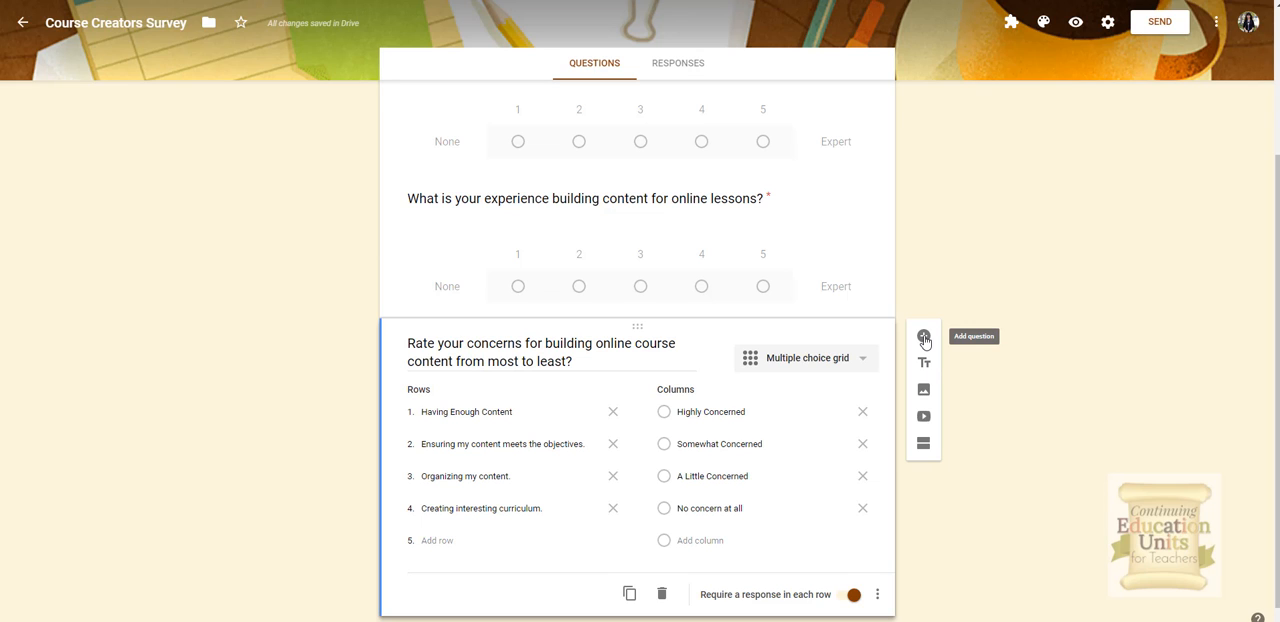
Step: Add a required paragraph question titled What do you hope this course teaches you?
{"action": "left_click", "coordinate": [924, 338]}
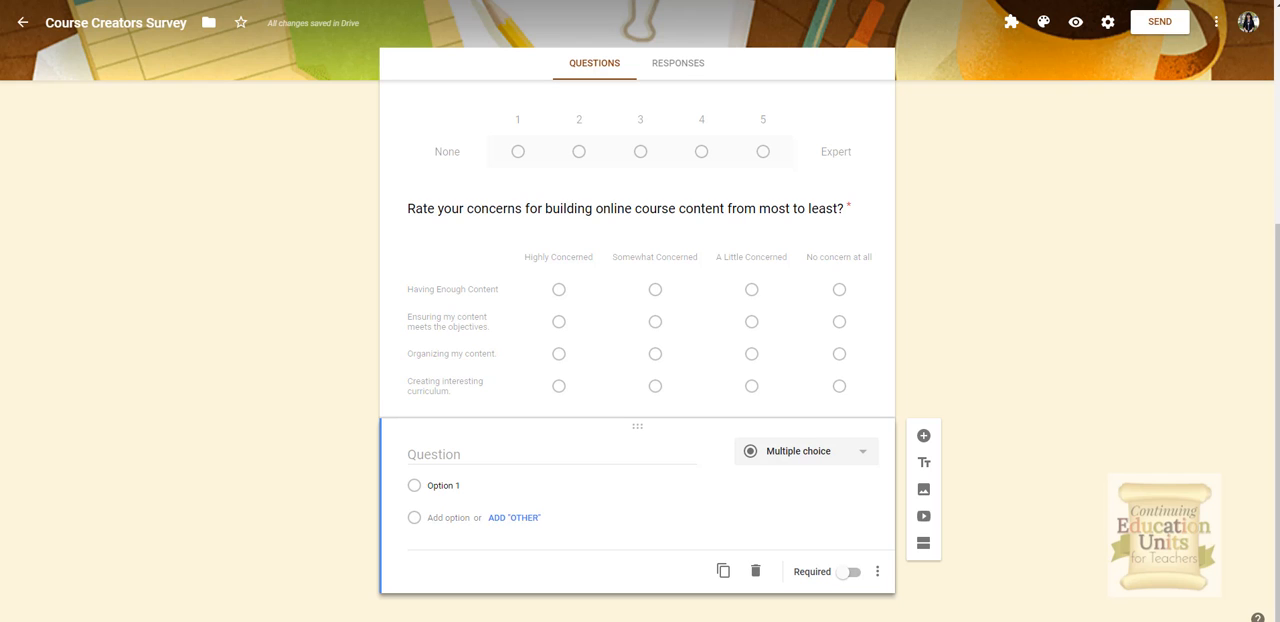
{"action": "left_click", "coordinate": [465, 450]}
{"action": "type", "text": "What do you hope this course teaches you?"}
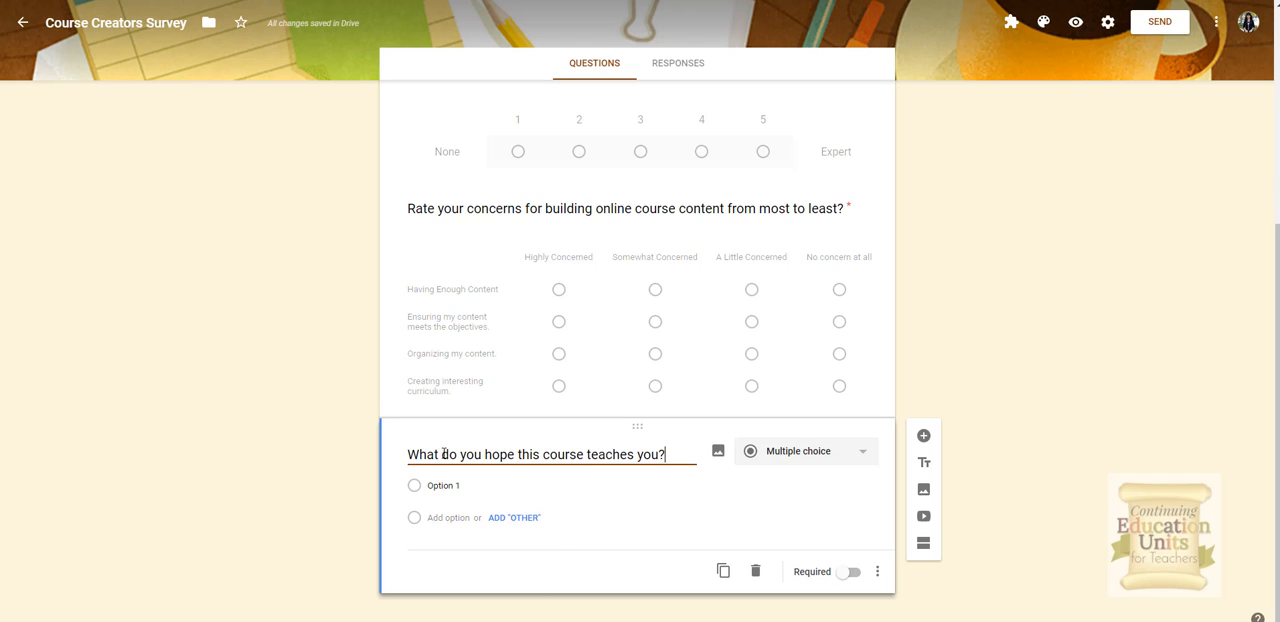
{"action": "left_click", "coordinate": [857, 481]}
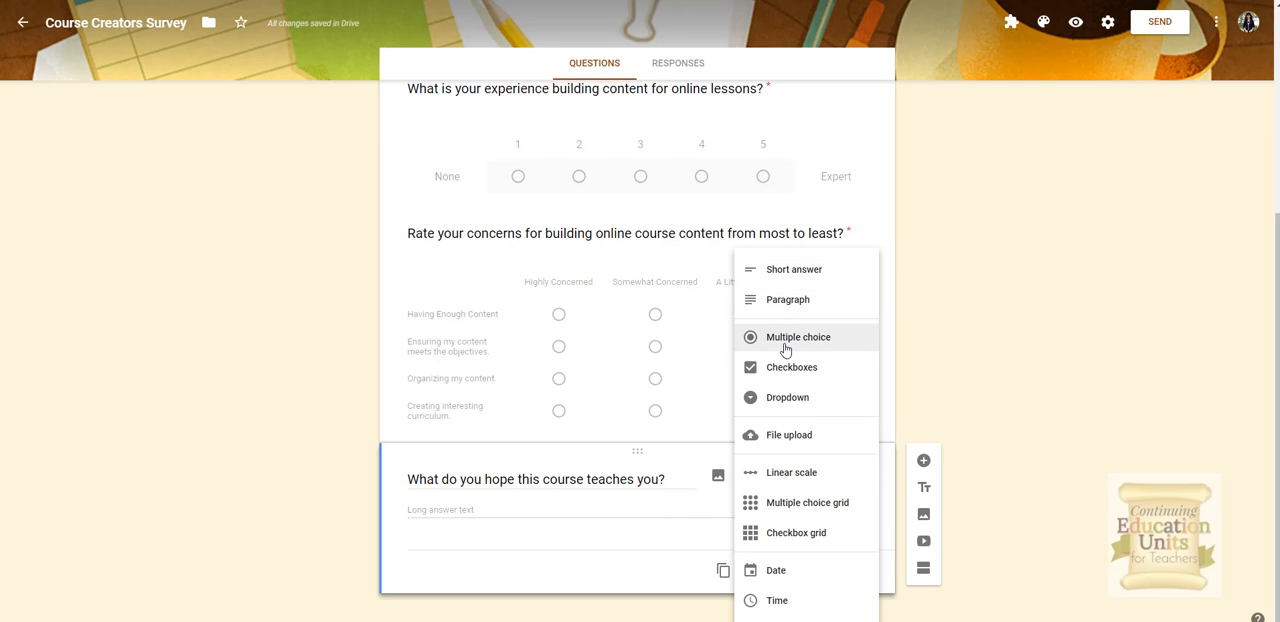
{"action": "left_click", "coordinate": [778, 298]}
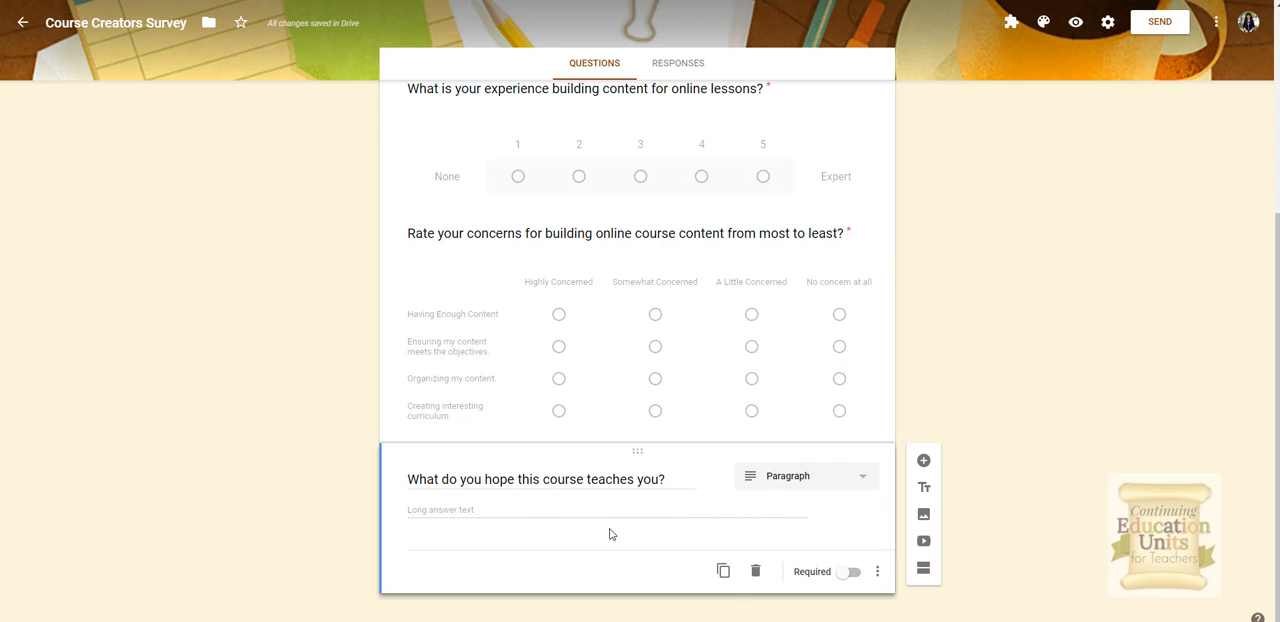
{"action": "left_click", "coordinate": [848, 573]}
Step: Check that each earlier question in the form is set as required
{"action": "scroll", "coordinate": [848, 527], "scroll_direction": "up", "scroll_amount": 2}
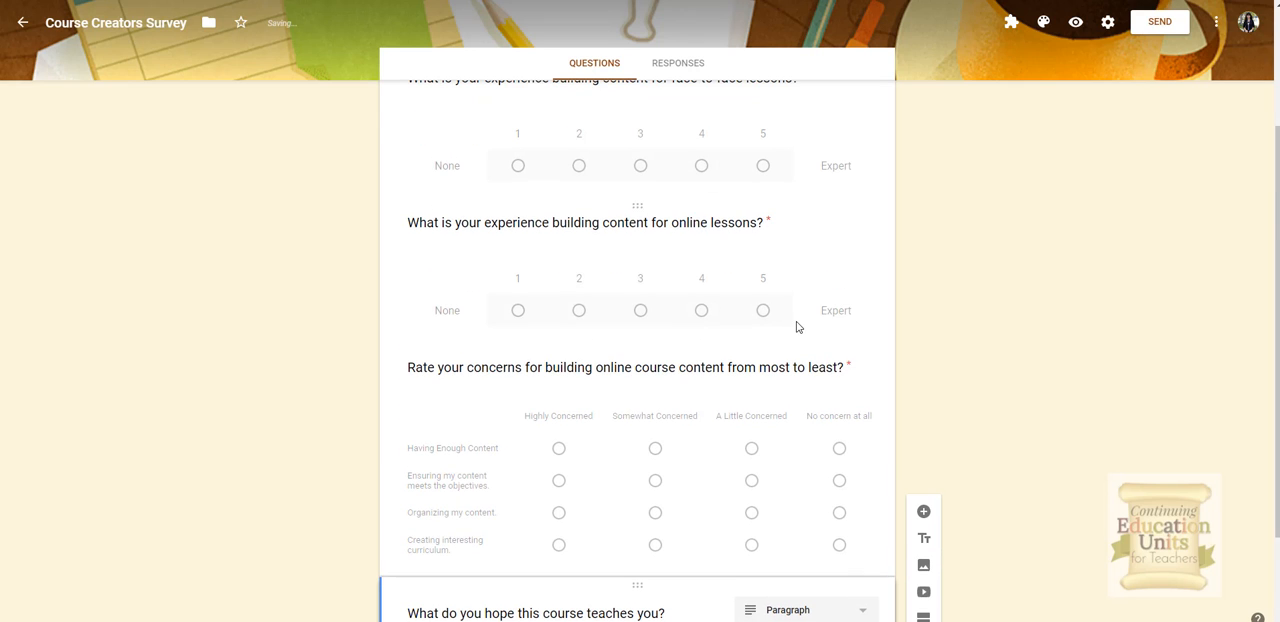
{"action": "scroll", "coordinate": [798, 325], "scroll_direction": "up", "scroll_amount": 3}
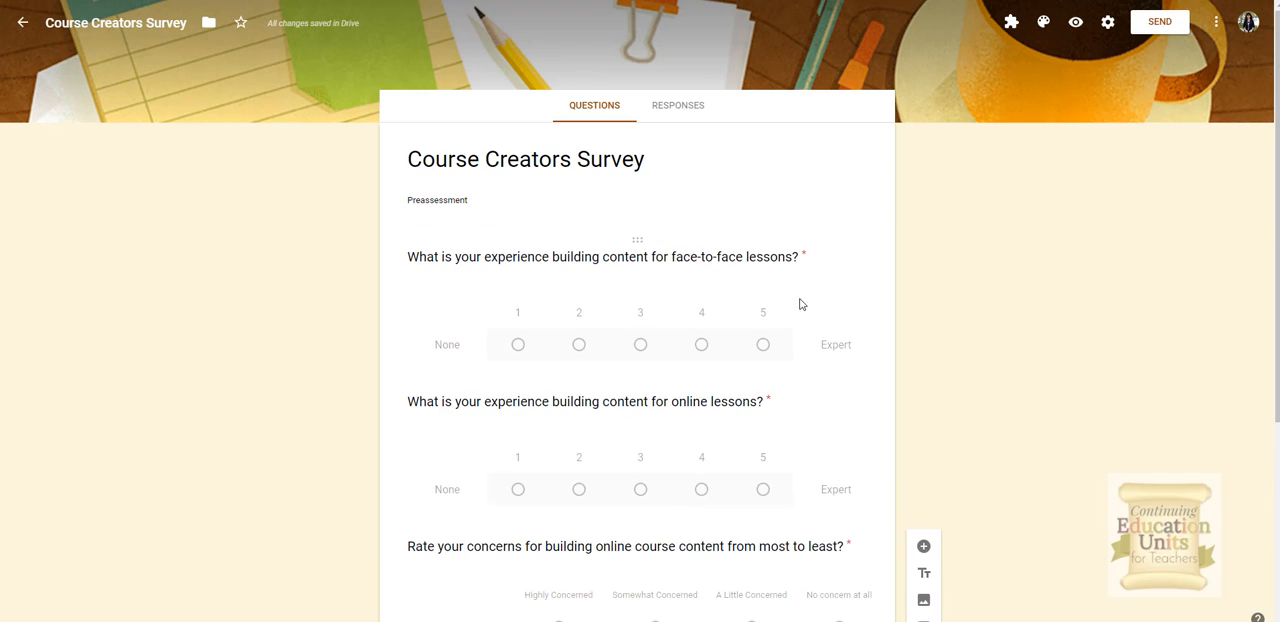
{"action": "left_click", "coordinate": [752, 357]}
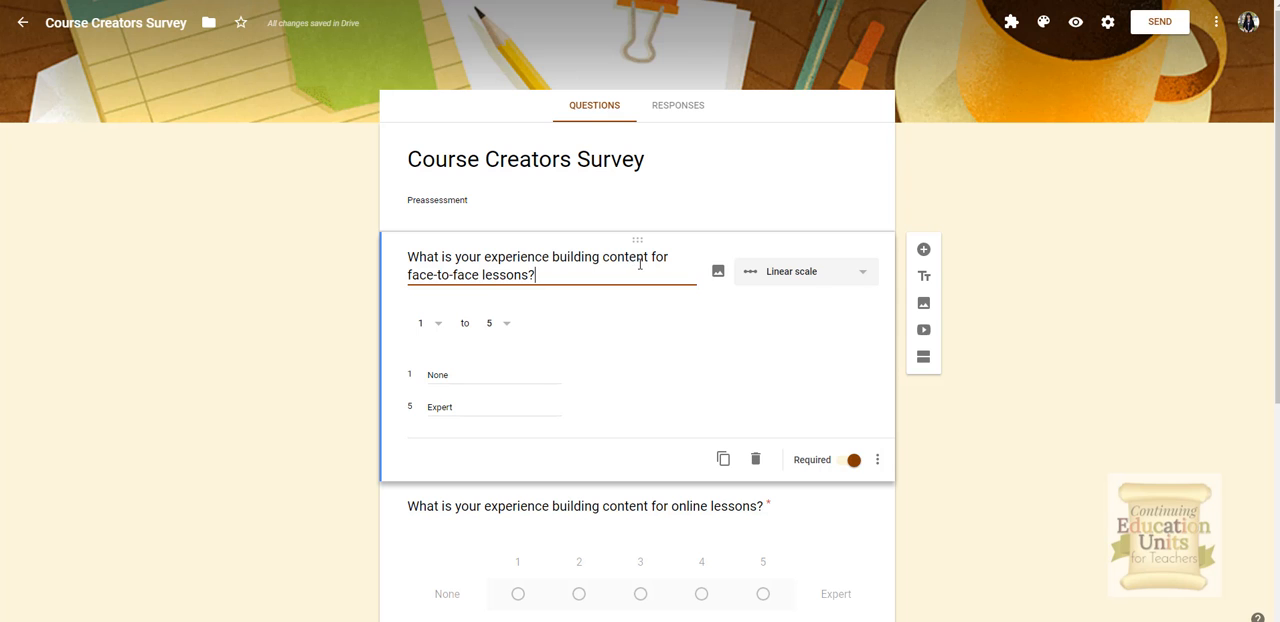
{"action": "scroll", "coordinate": [756, 354], "scroll_direction": "down", "scroll_amount": 3}
{"action": "left_click", "coordinate": [794, 423]}
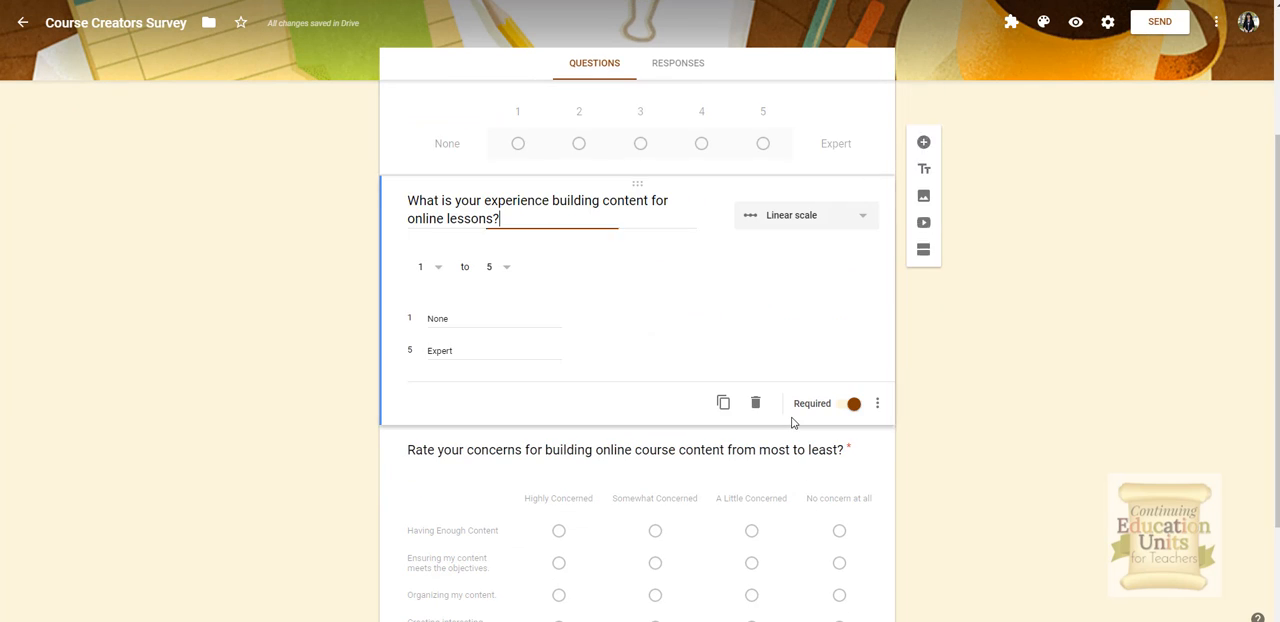
{"action": "scroll", "coordinate": [794, 423], "scroll_direction": "down", "scroll_amount": 2}
{"action": "left_click", "coordinate": [792, 423]}
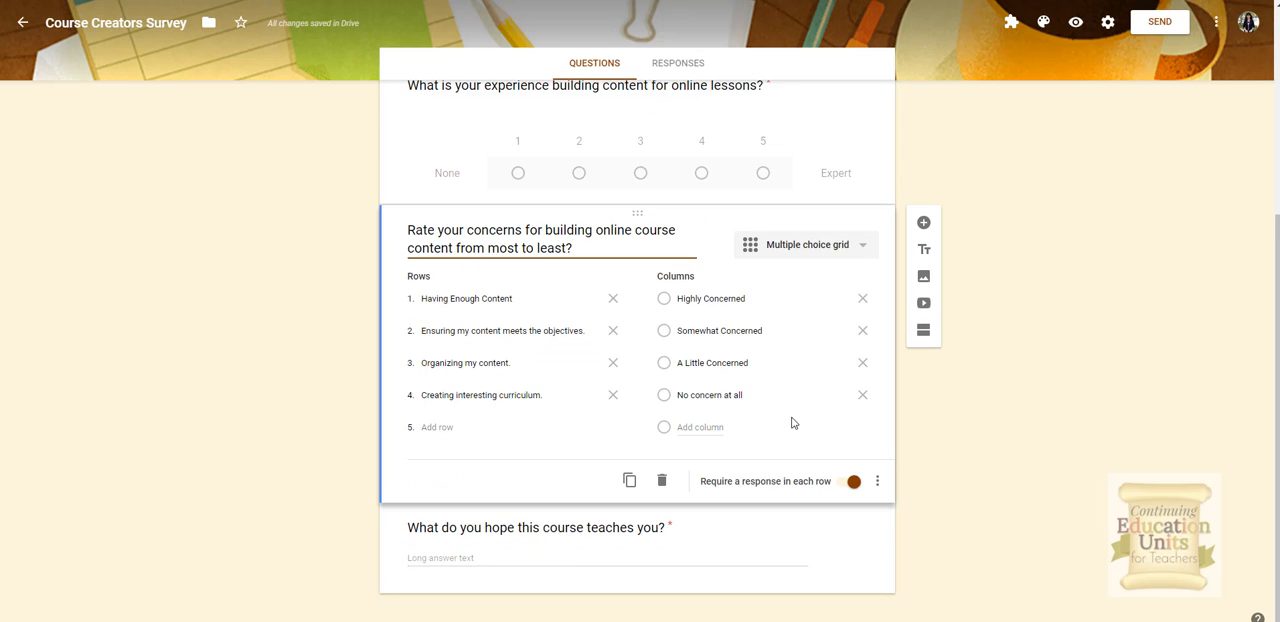
{"action": "left_click", "coordinate": [686, 549]}
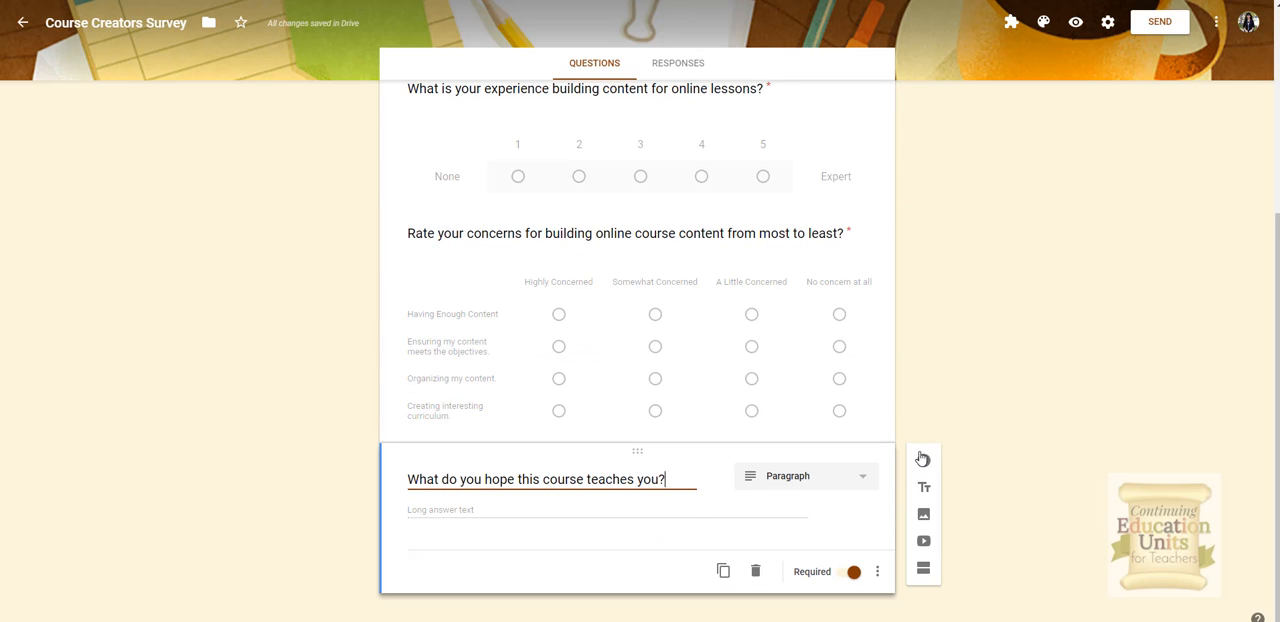
Step: Duplicate the grid question and paste rows on assessing learners' understanding, engaging lessons, and creating powerful materials
{"action": "left_click", "coordinate": [922, 458]}
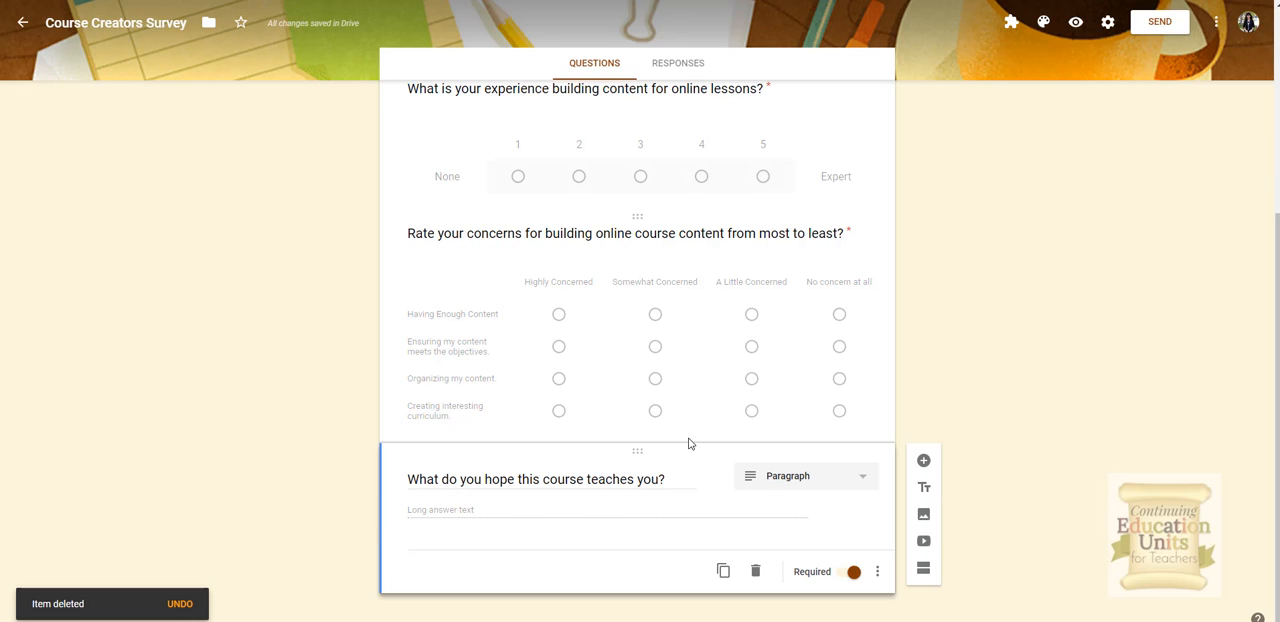
{"action": "left_click", "coordinate": [723, 571]}
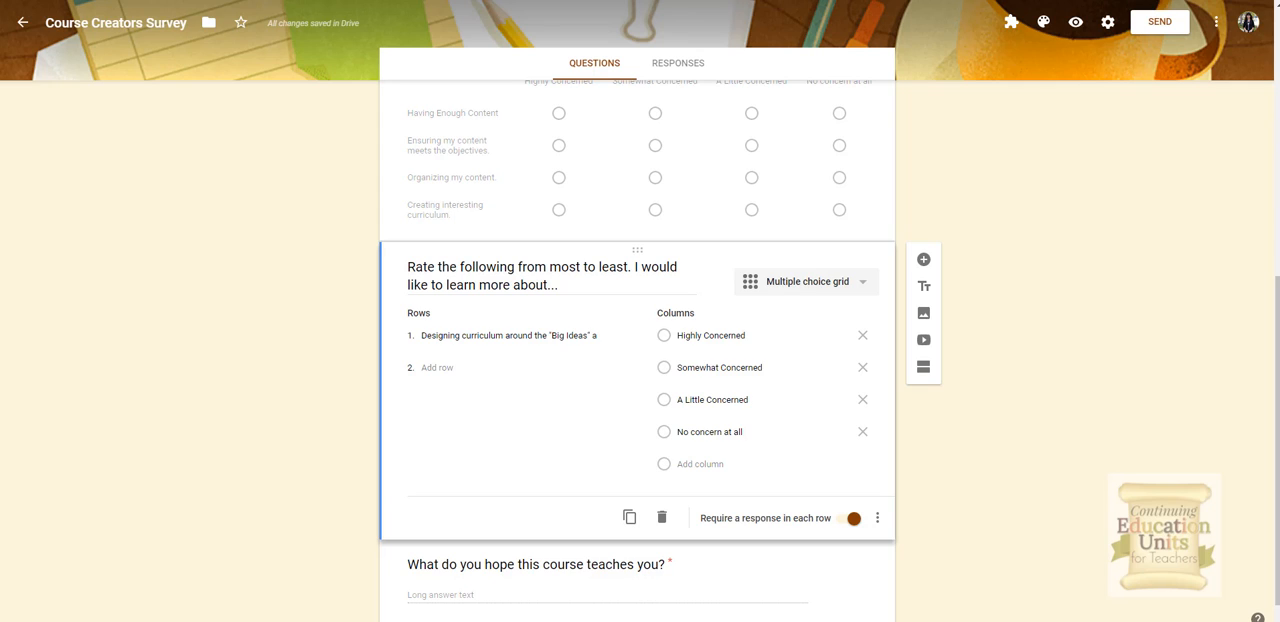
{"action": "left_click", "coordinate": [451, 370]}
{"action": "key", "text": "ctrl+v"}
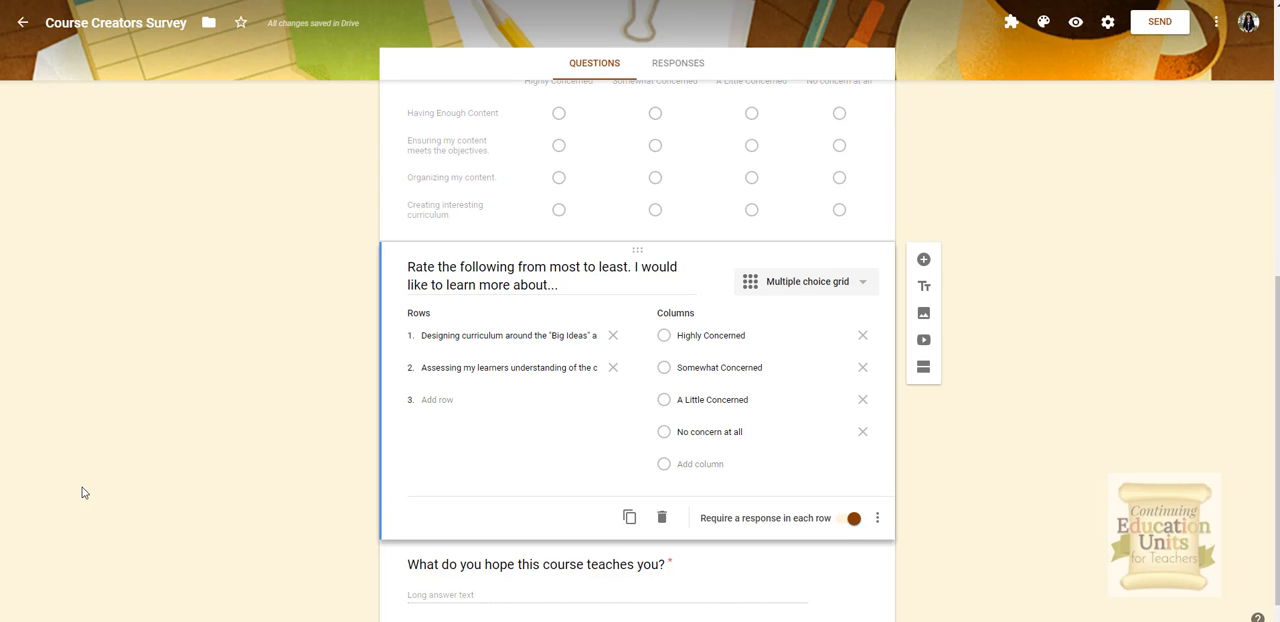
{"action": "left_click", "coordinate": [437, 399]}
{"action": "key", "text": "ctrl+v"}
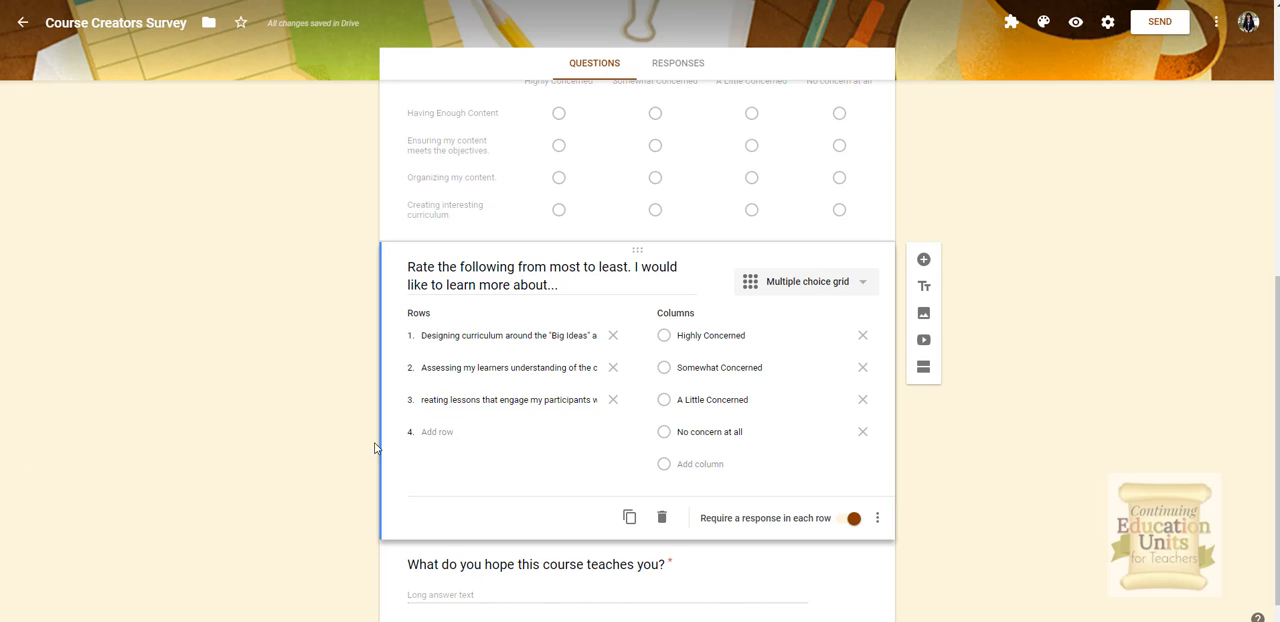
{"action": "left_click", "coordinate": [452, 432]}
{"action": "key", "text": "ctrl+v"}
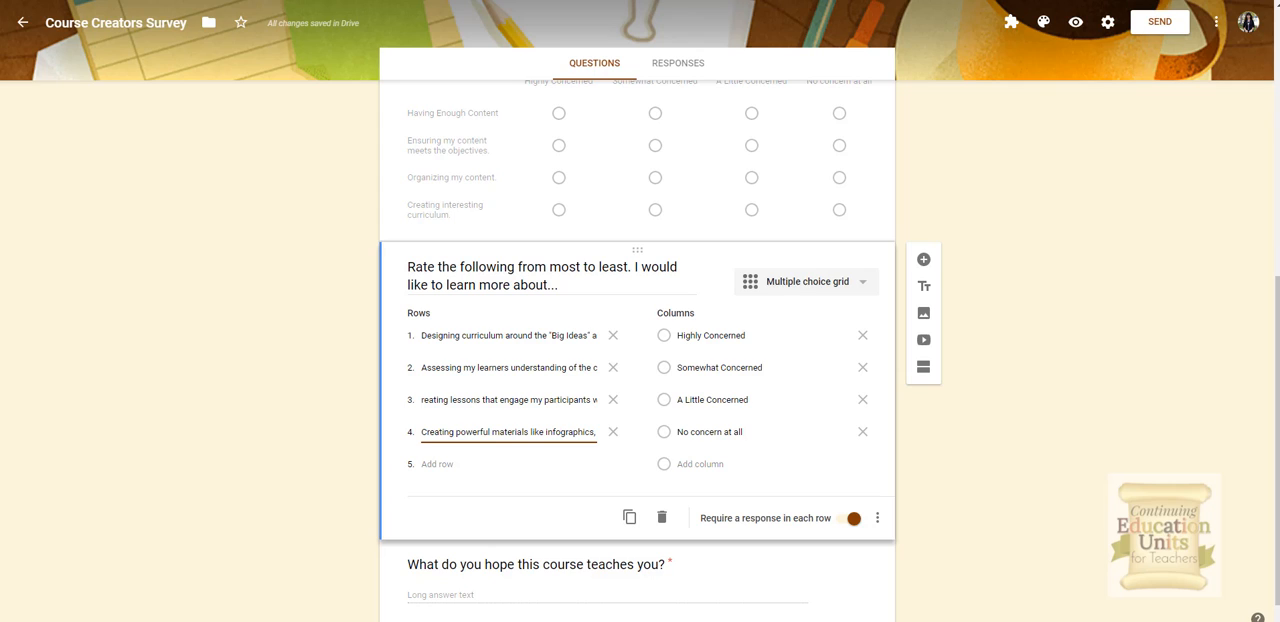
Step: Rename the new grid's first column Most interested
{"action": "left_click", "coordinate": [719, 335]}
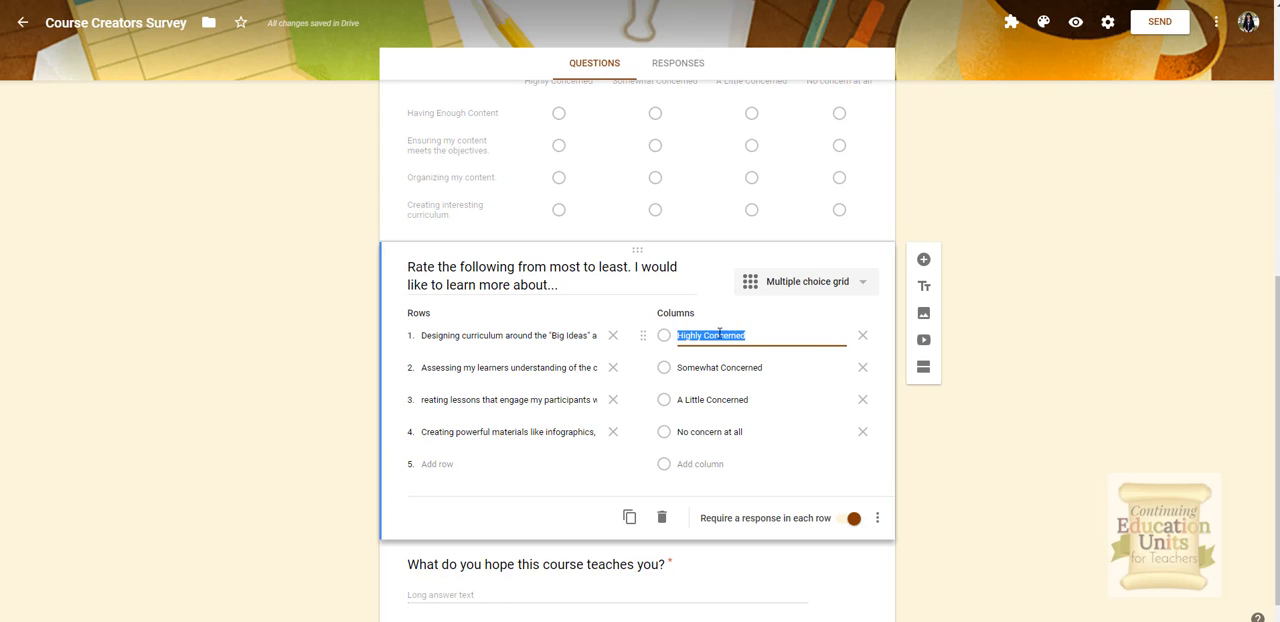
{"action": "type", "text": "M"}
{"action": "type", "text": "o"}
{"action": "key", "text": "BackSpace"}
{"action": "type", "text": "ost interested"}
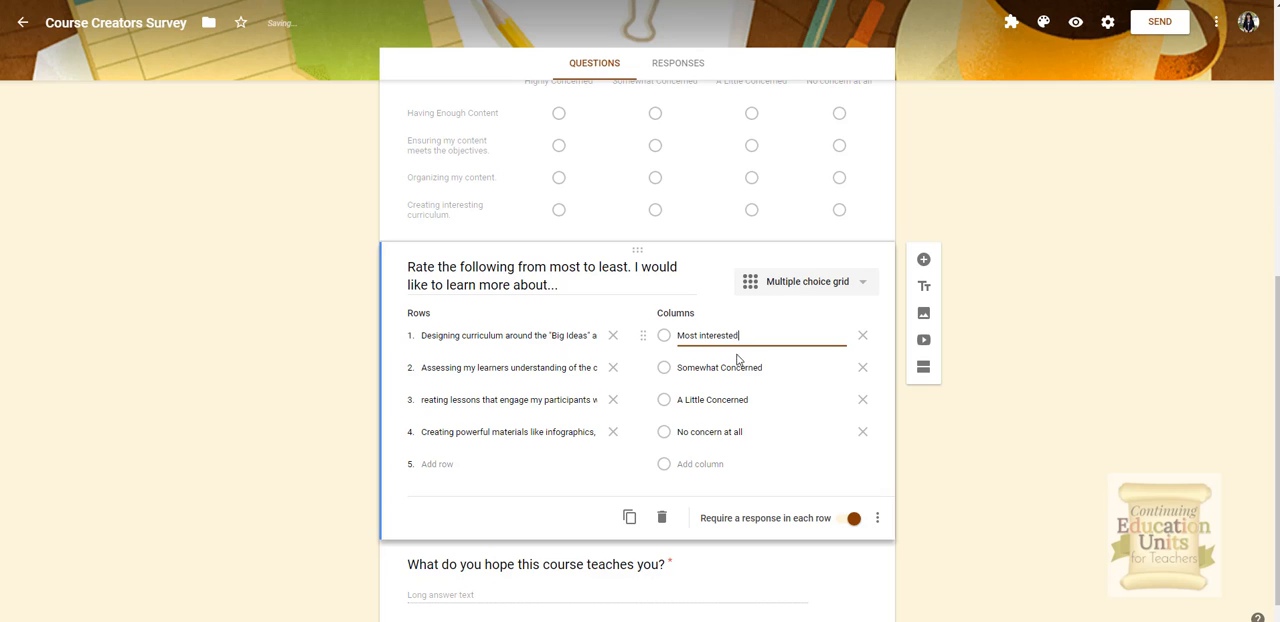
Step: Rename the second and third columns Somewhat interested and A little interested
{"action": "left_click", "coordinate": [738, 367]}
{"action": "left_click", "coordinate": [724, 367]}
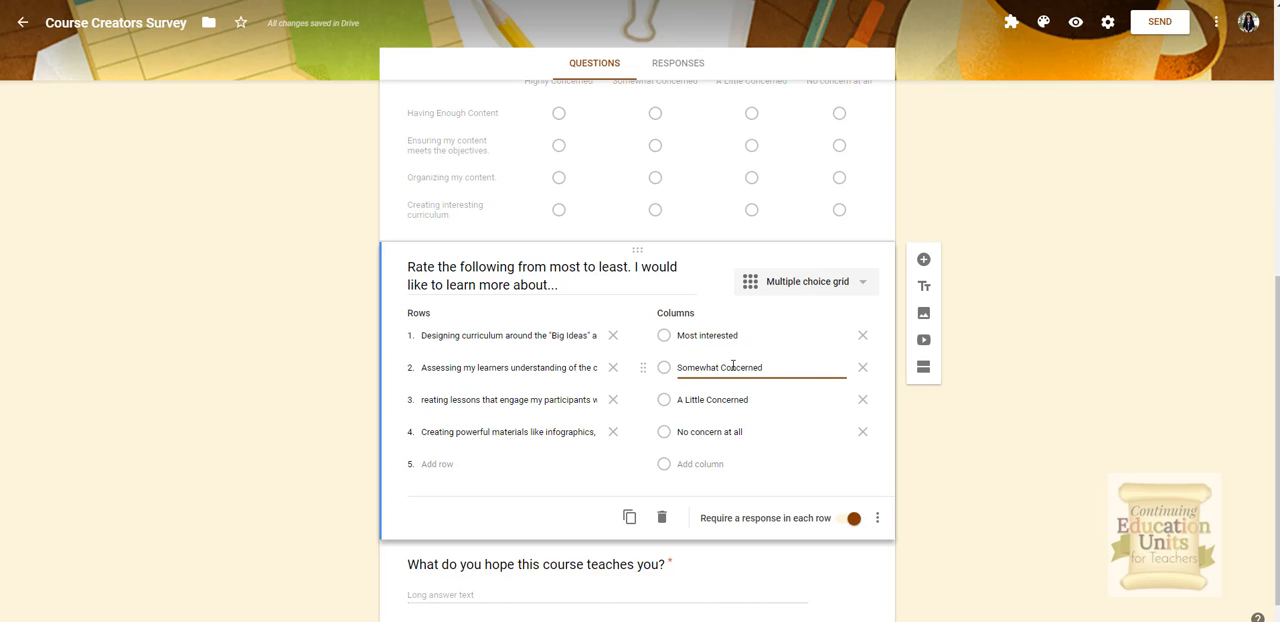
{"action": "double_click", "coordinate": [724, 367]}
{"action": "type", "text": "interested"}
{"action": "left_click", "coordinate": [756, 399]}
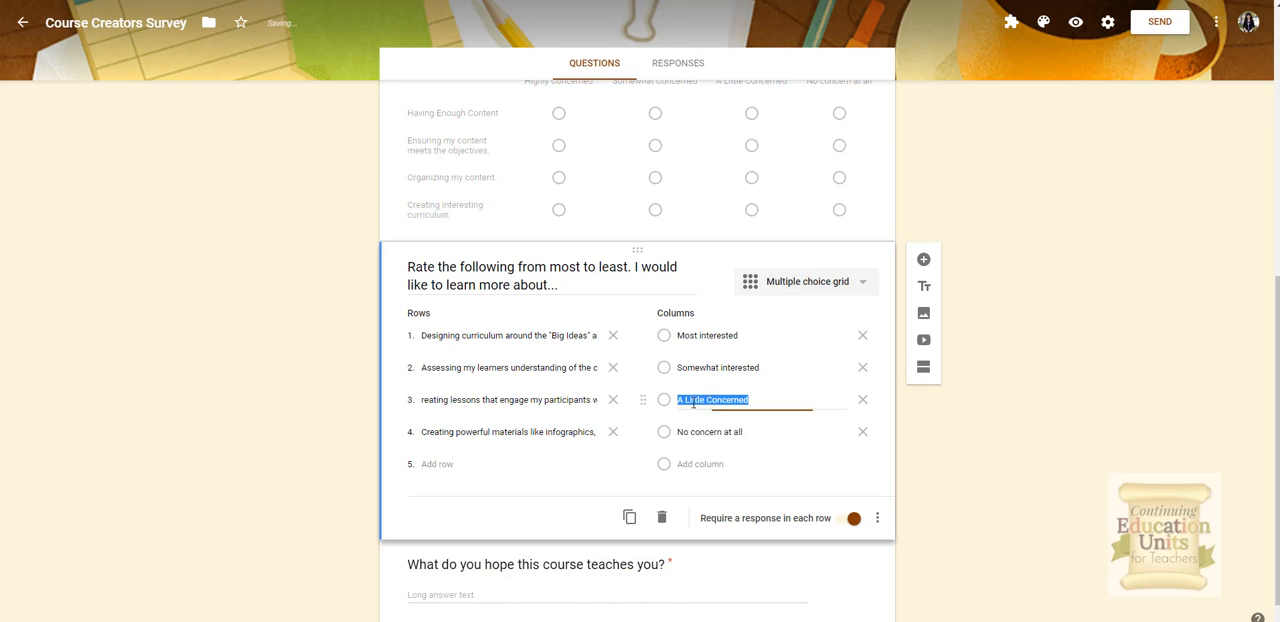
{"action": "type", "text": "A little"}
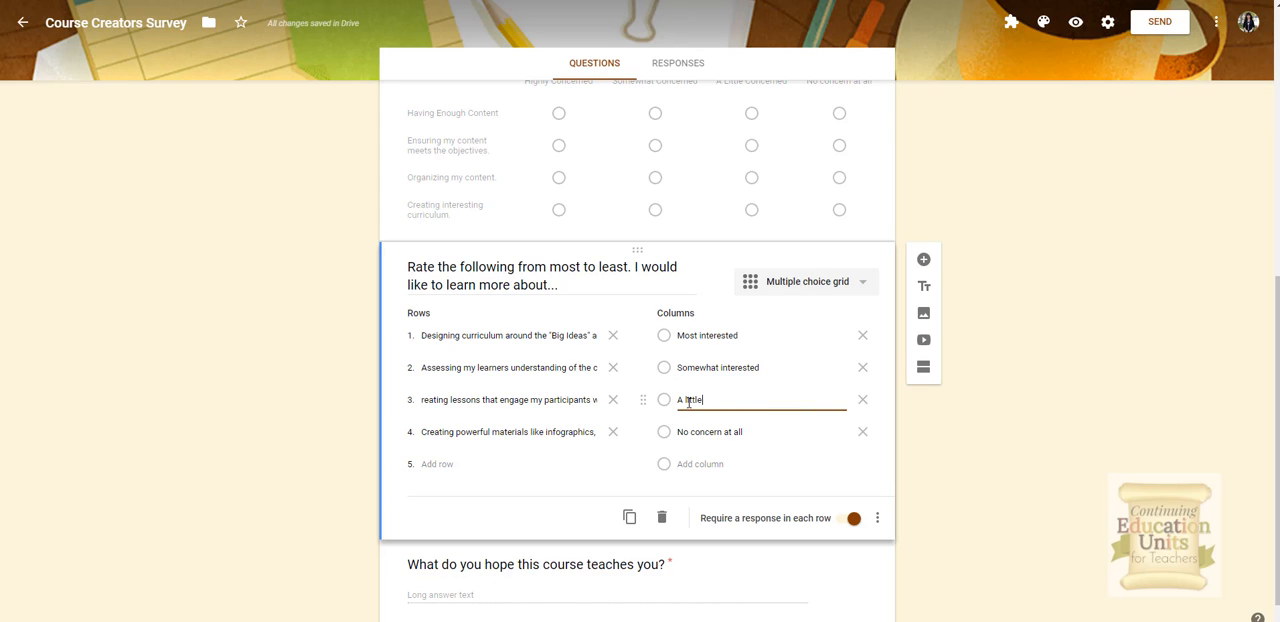
{"action": "type", "text": " interested"}
Step: Rename the fourth column Not at the top of my list
{"action": "left_click", "coordinate": [692, 434]}
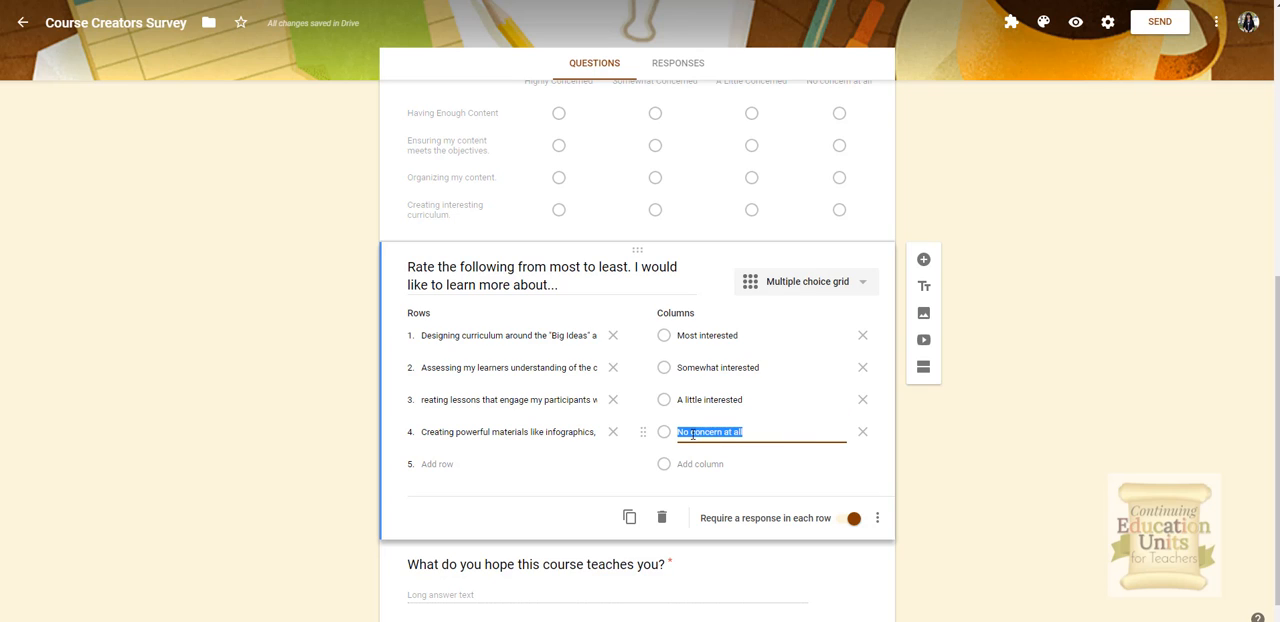
{"action": "type", "text": "Not interested right now"}
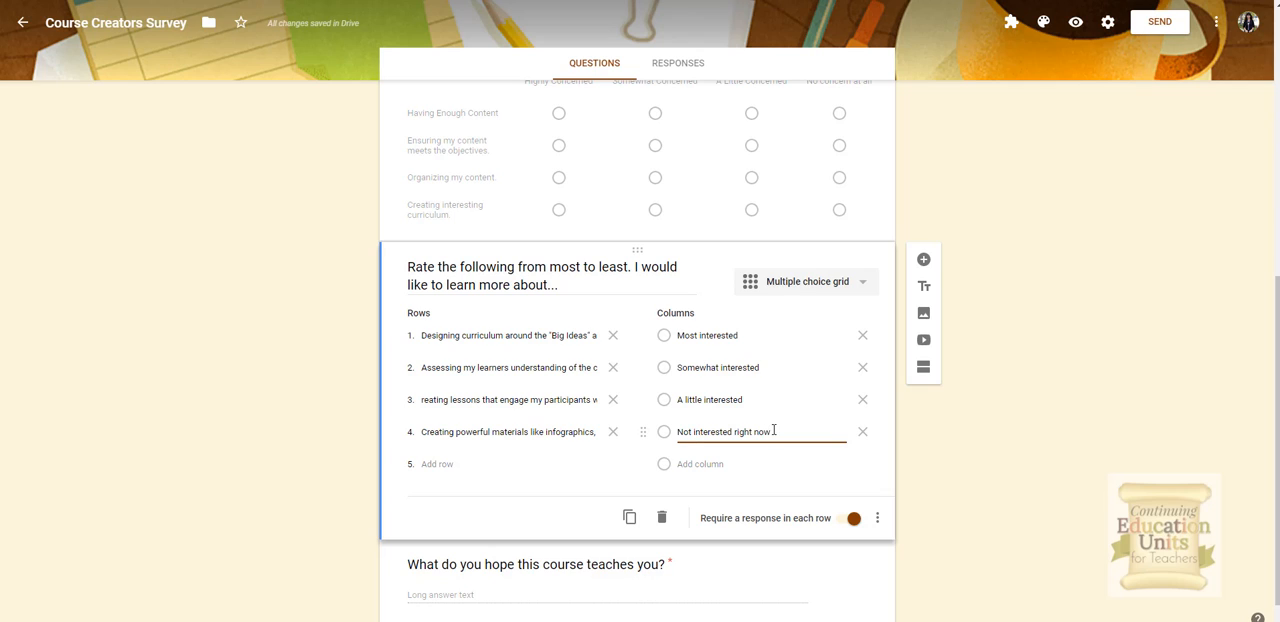
{"action": "left_click_drag", "start_coordinate": [773, 432], "coordinate": [693, 432]}
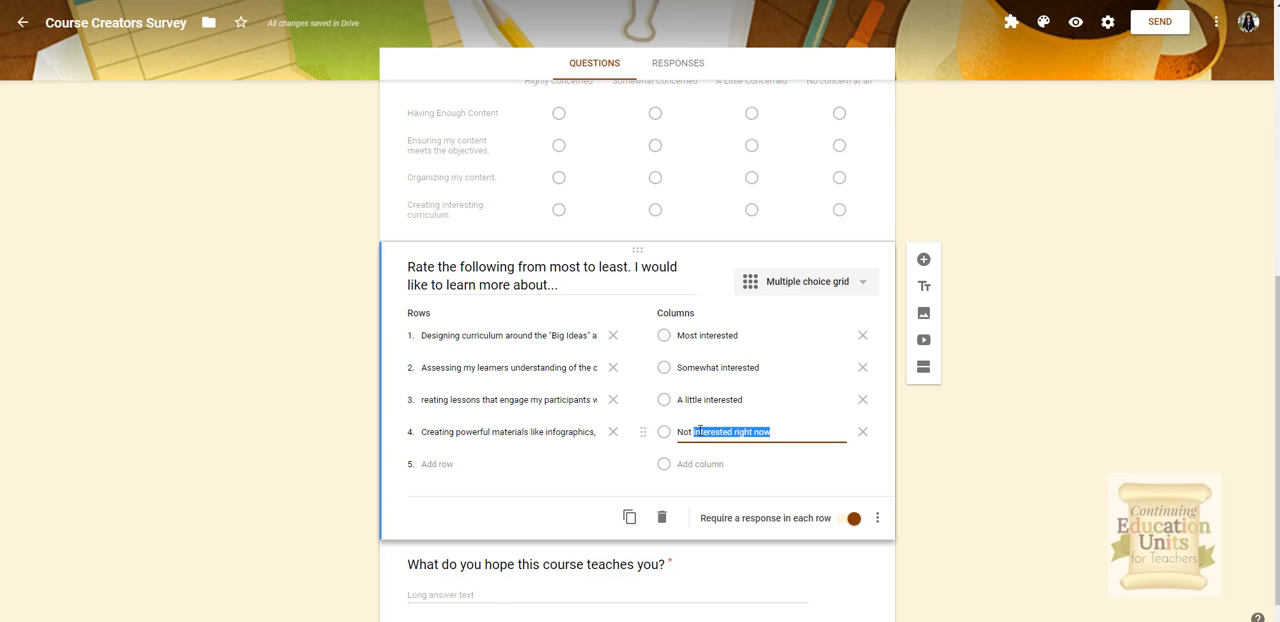
{"action": "type", "text": "at the top pf"}
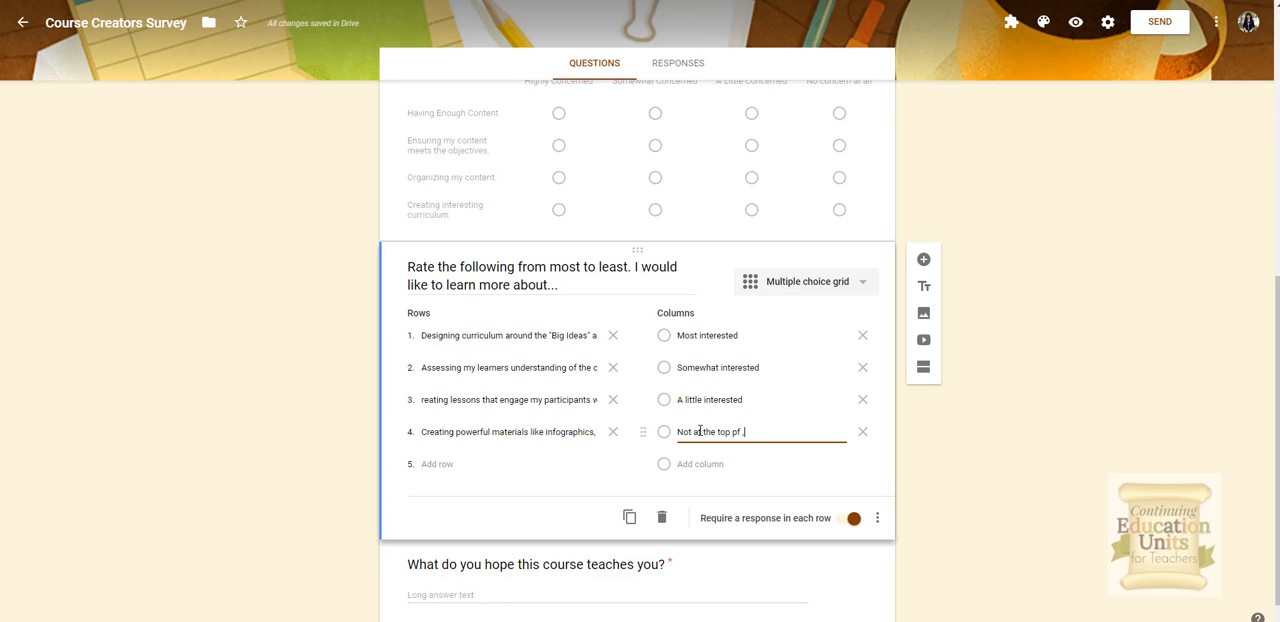
{"action": "key", "text": "BackSpace"}
{"action": "key", "text": "BackSpace"}
{"action": "key", "text": "BackSpace"}
{"action": "type", "text": "of my list"}
{"action": "left_click", "coordinate": [922, 512]}
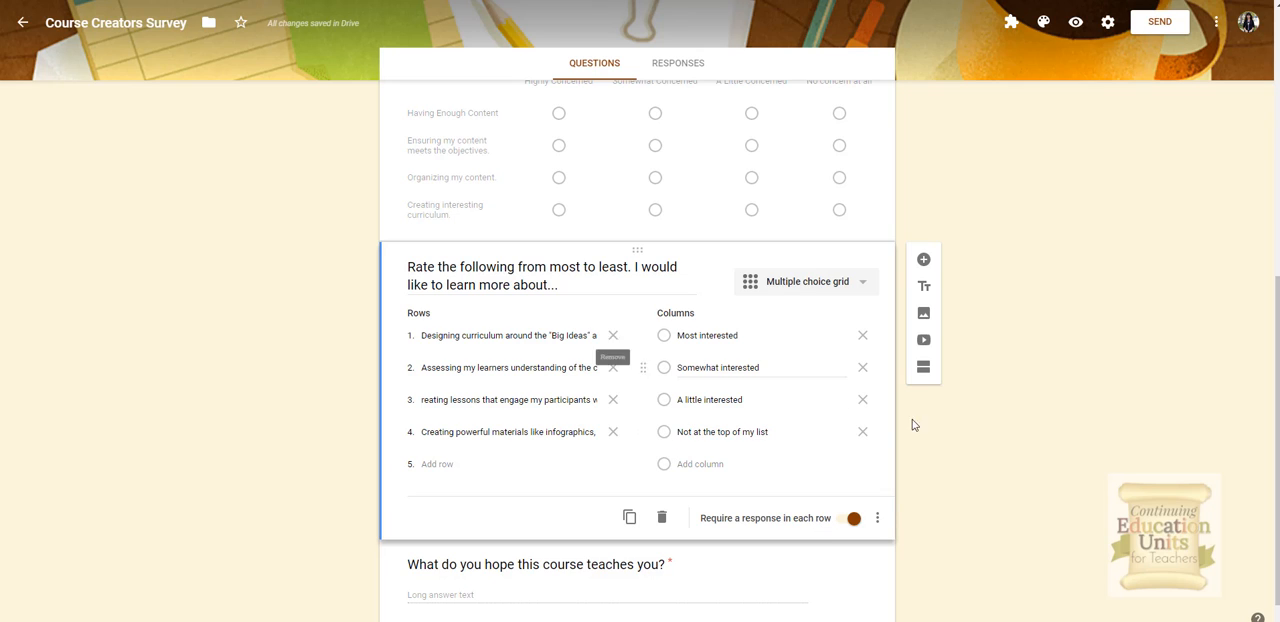
{"action": "scroll", "coordinate": [932, 453], "scroll_direction": "down", "scroll_amount": 1}
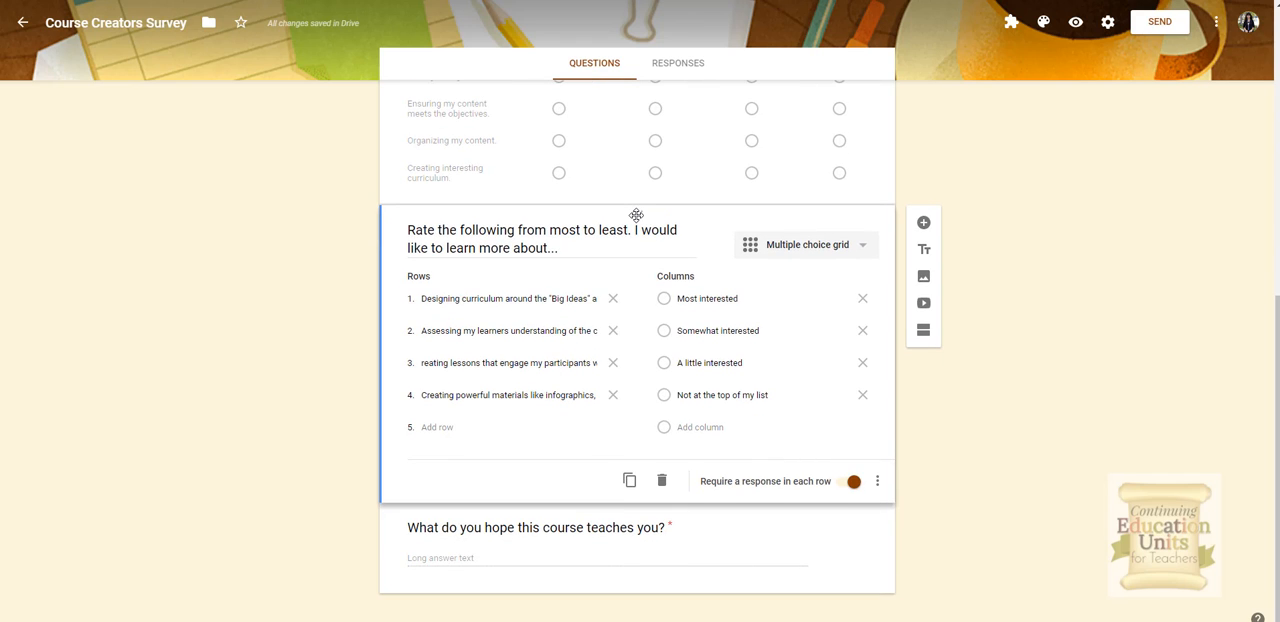
{"action": "left_click_drag", "start_coordinate": [636, 214], "coordinate": [657, 388]}
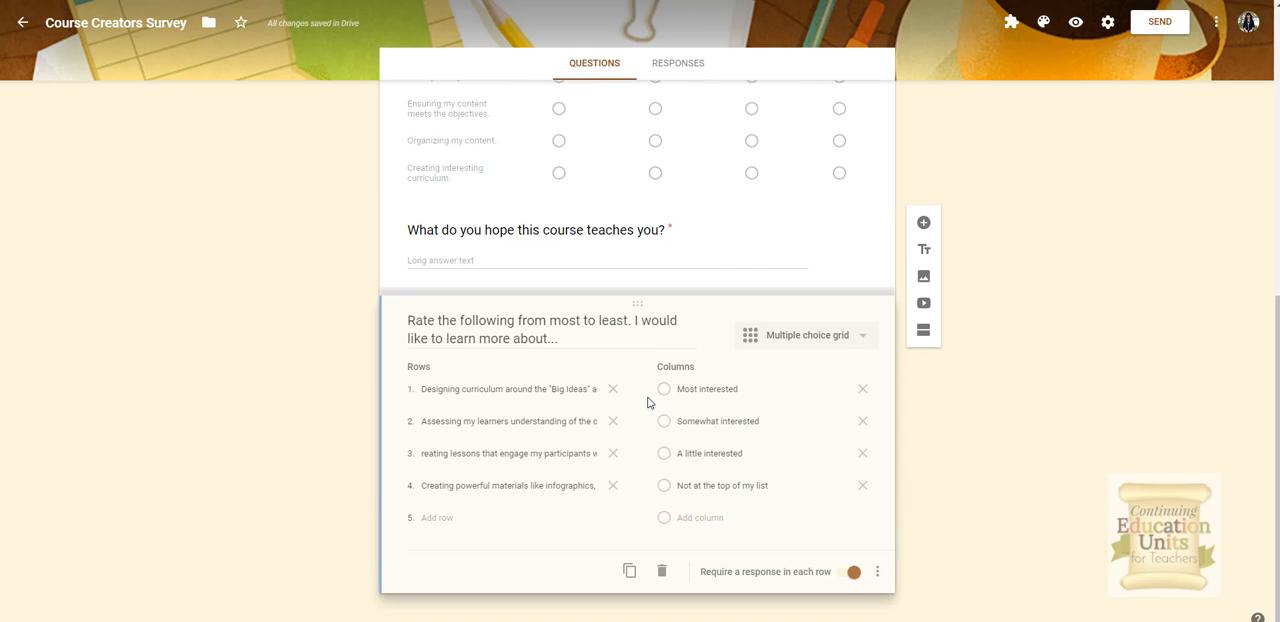
{"action": "left_click_drag", "start_coordinate": [634, 308], "coordinate": [625, 195]}
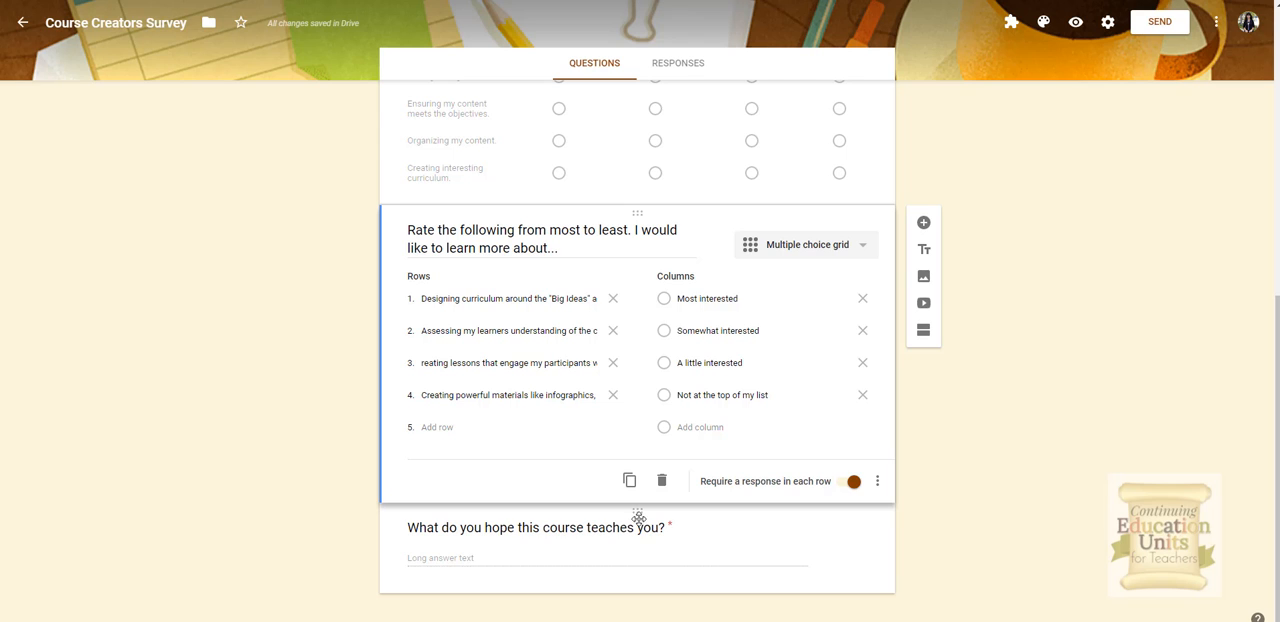
Step: Duplicate the paragraph question and retitle the copy What would you like me to know about you?
{"action": "left_click", "coordinate": [640, 551]}
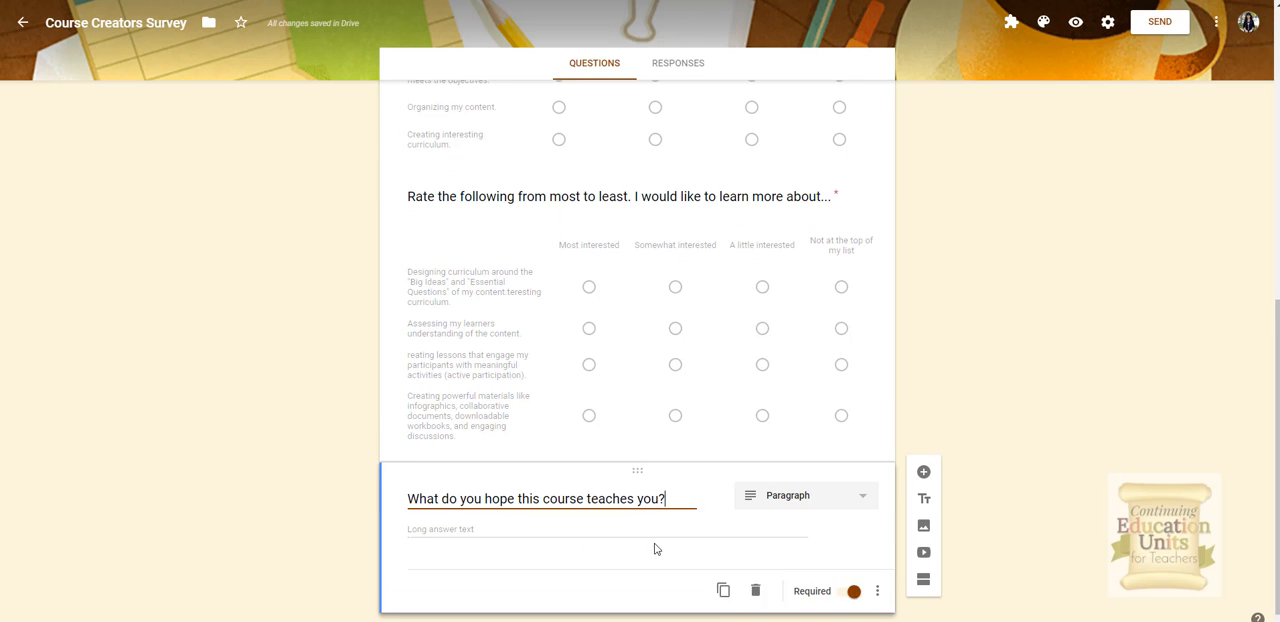
{"action": "left_click", "coordinate": [724, 573]}
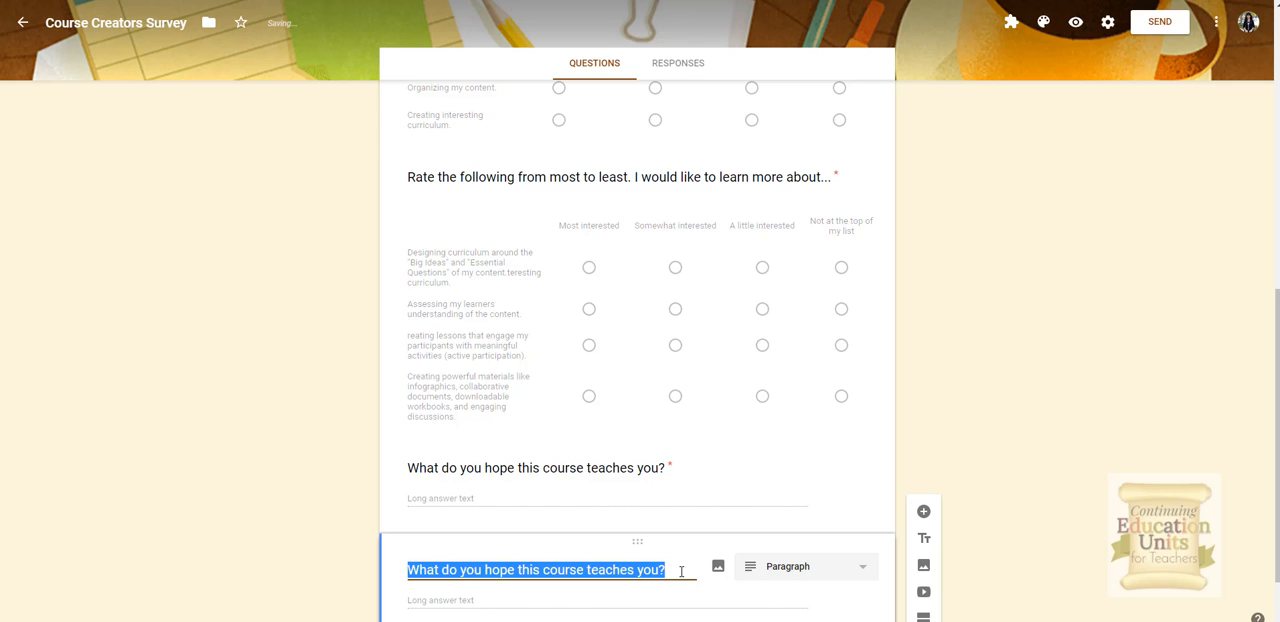
{"action": "left_click_drag", "start_coordinate": [681, 571], "coordinate": [363, 574]}
{"action": "type", "text": "What would you like me to know about you?"}
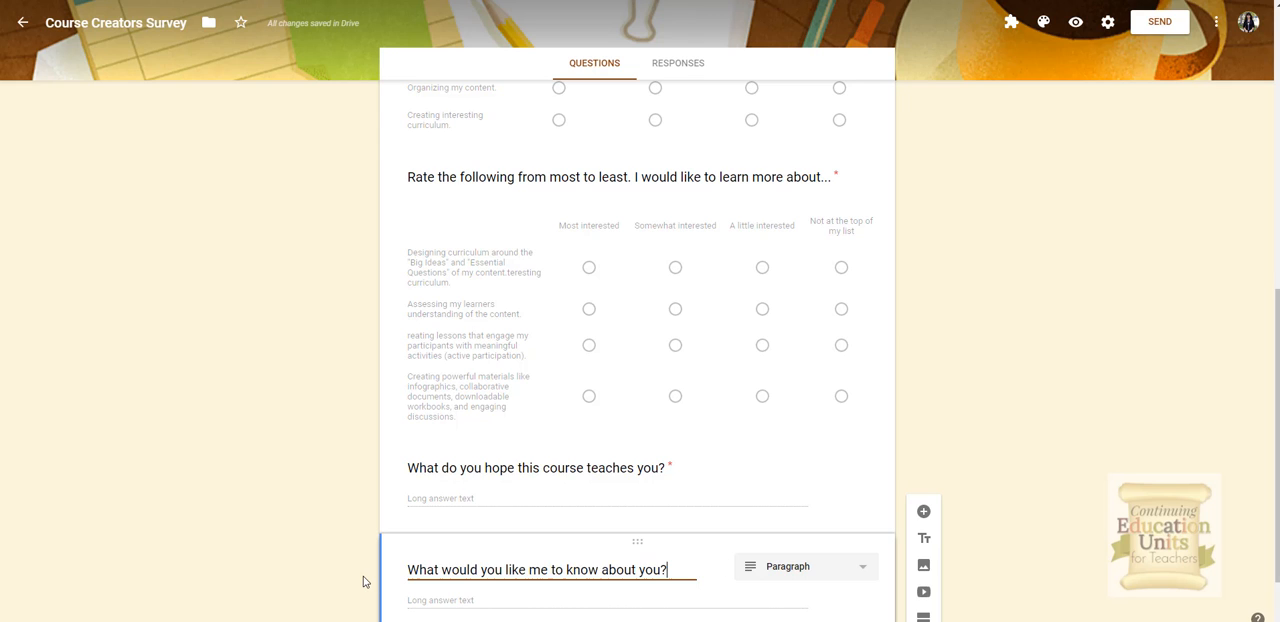
Step: Duplicate that question and retitle it What burning questions do you have about curriculum design for online course creation?
{"action": "scroll", "coordinate": [608, 585], "scroll_direction": "down", "scroll_amount": 1}
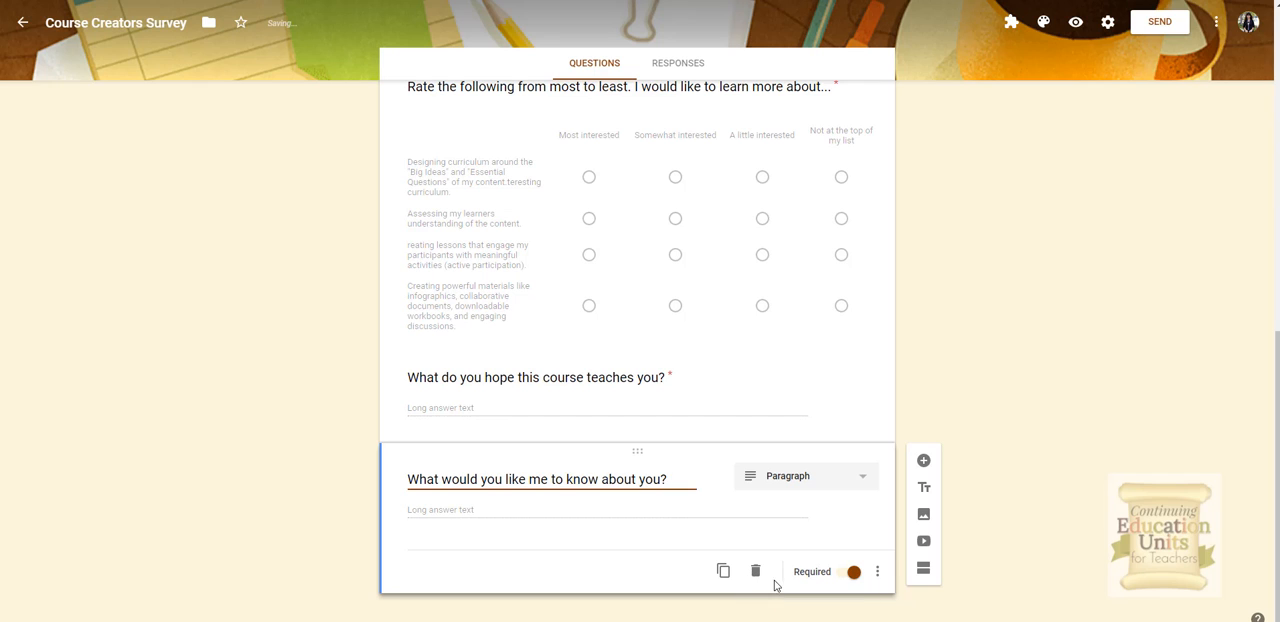
{"action": "left_click", "coordinate": [723, 571]}
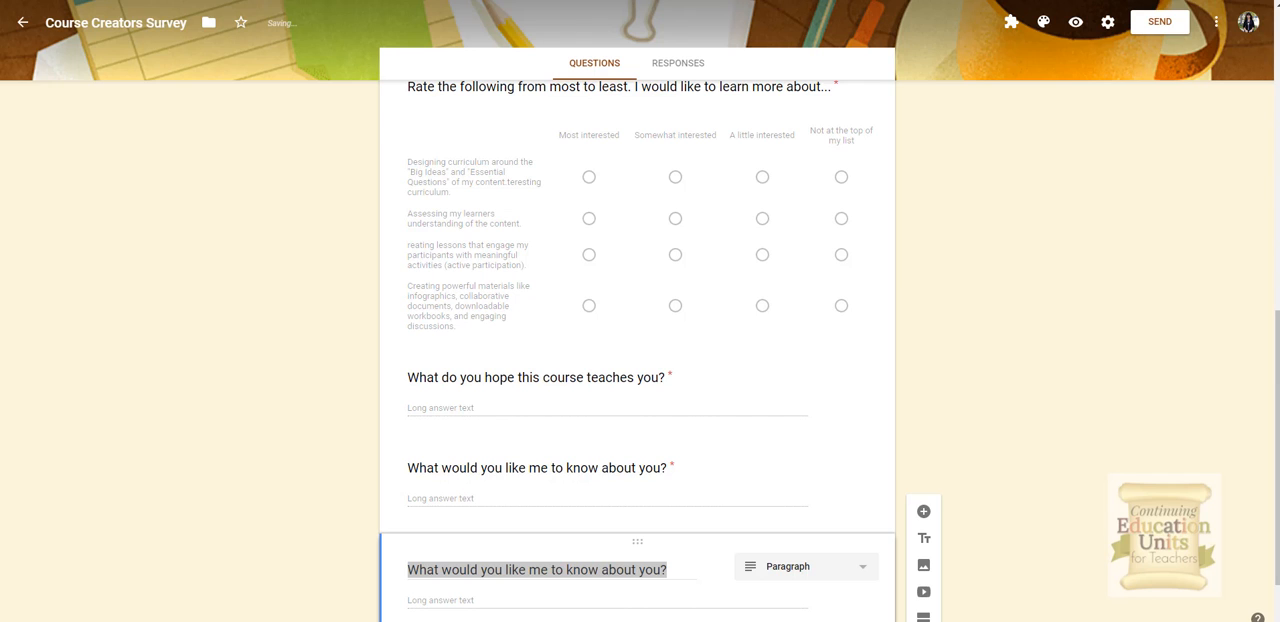
{"action": "scroll", "coordinate": [560, 548], "scroll_direction": "down", "scroll_amount": 1}
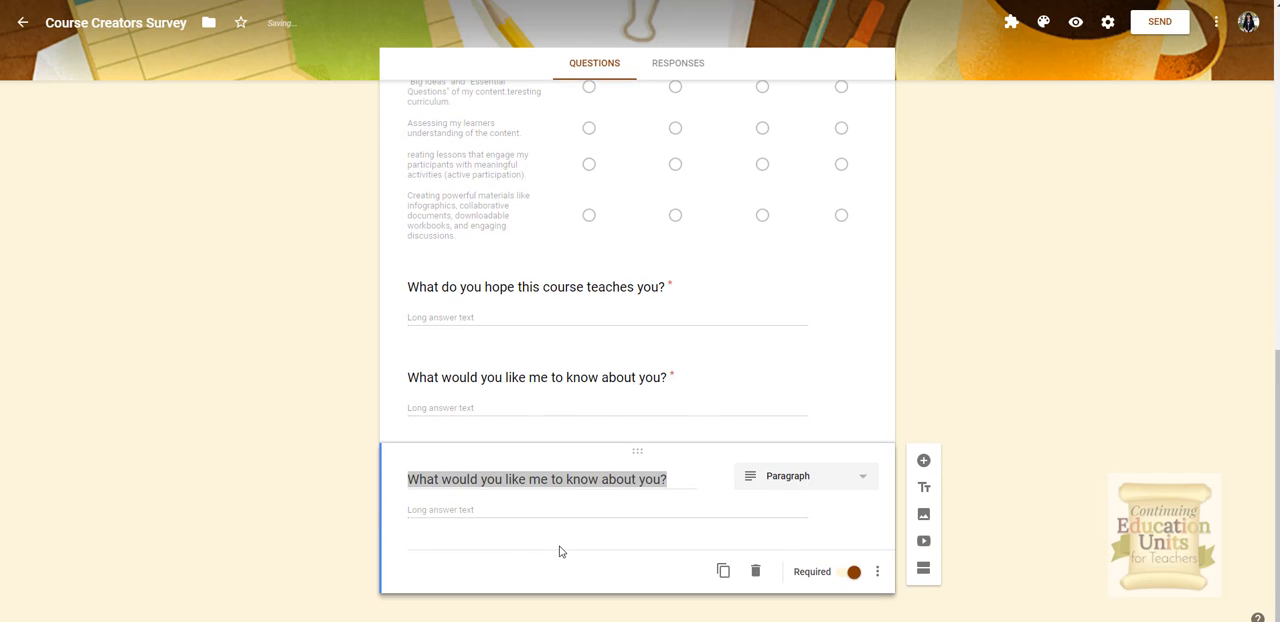
{"action": "left_click", "coordinate": [670, 493]}
{"action": "type", "text": "What burning questions do you have about curriculum design for online course creation?"}
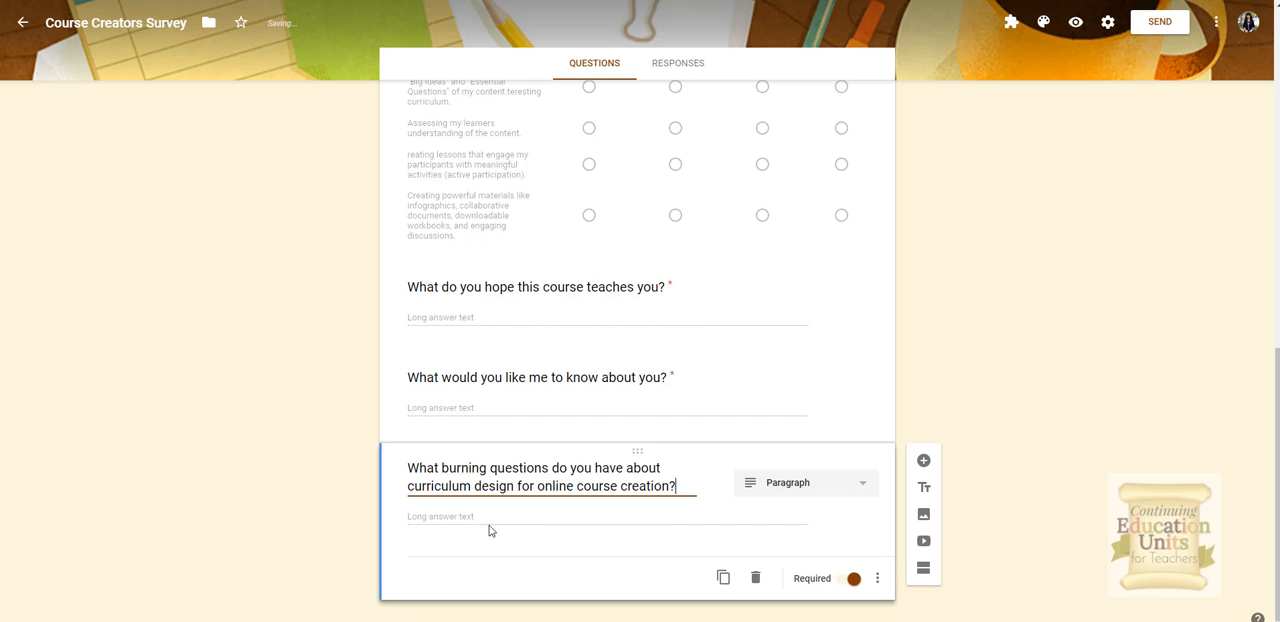
Step: Upload LeaderboardBanner.png as an image item at the top of the form and center-align it
{"action": "left_click", "coordinate": [720, 579]}
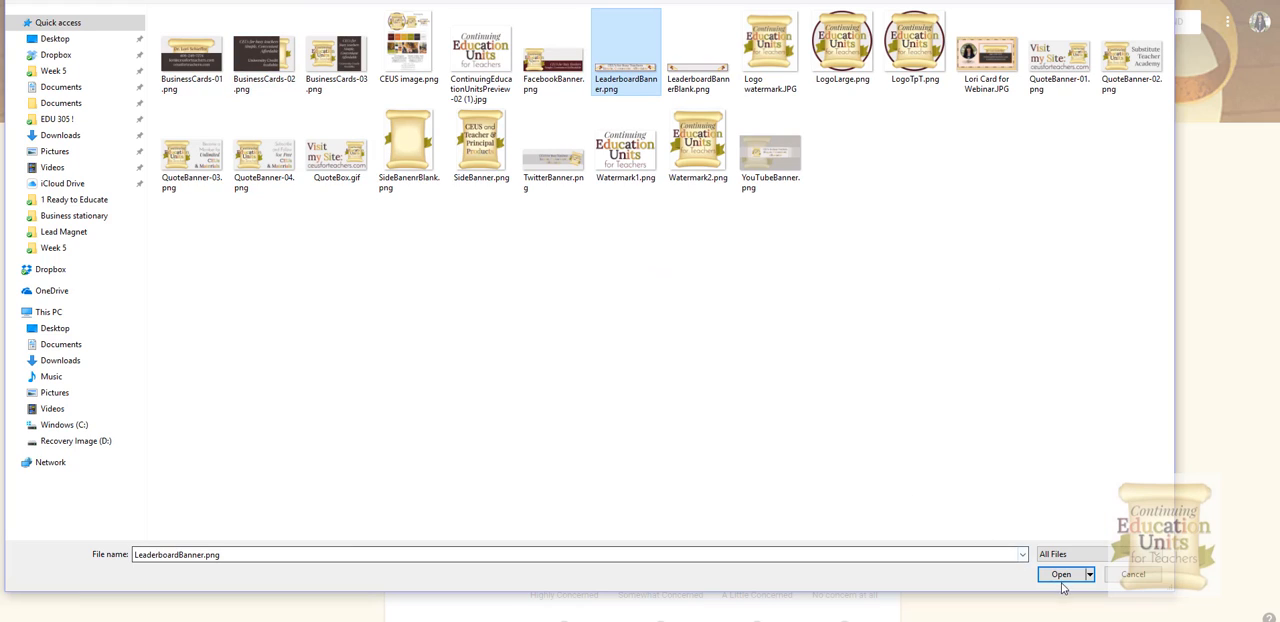
{"action": "left_click", "coordinate": [1061, 576]}
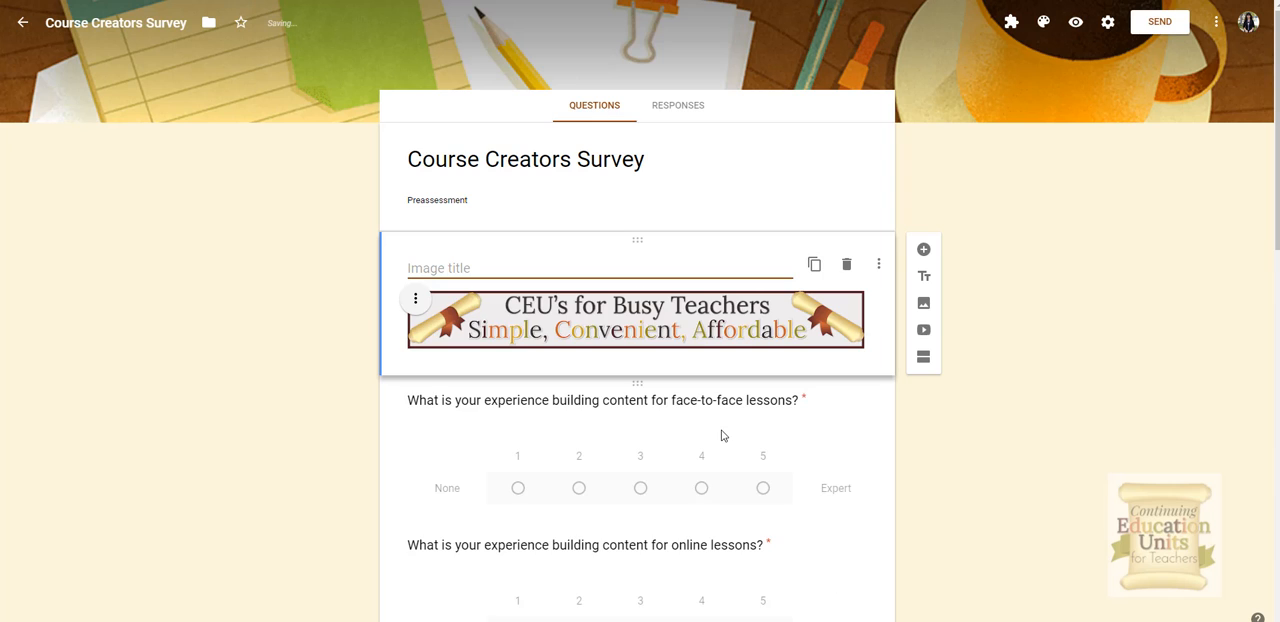
{"action": "left_click_drag", "start_coordinate": [638, 242], "coordinate": [637, 152]}
{"action": "mouse_move", "coordinate": [643, 234]}
{"action": "left_mouse_down"}
{"action": "mouse_move", "coordinate": [642, 187]}
{"action": "mouse_move", "coordinate": [640, 229]}
{"action": "left_mouse_up"}
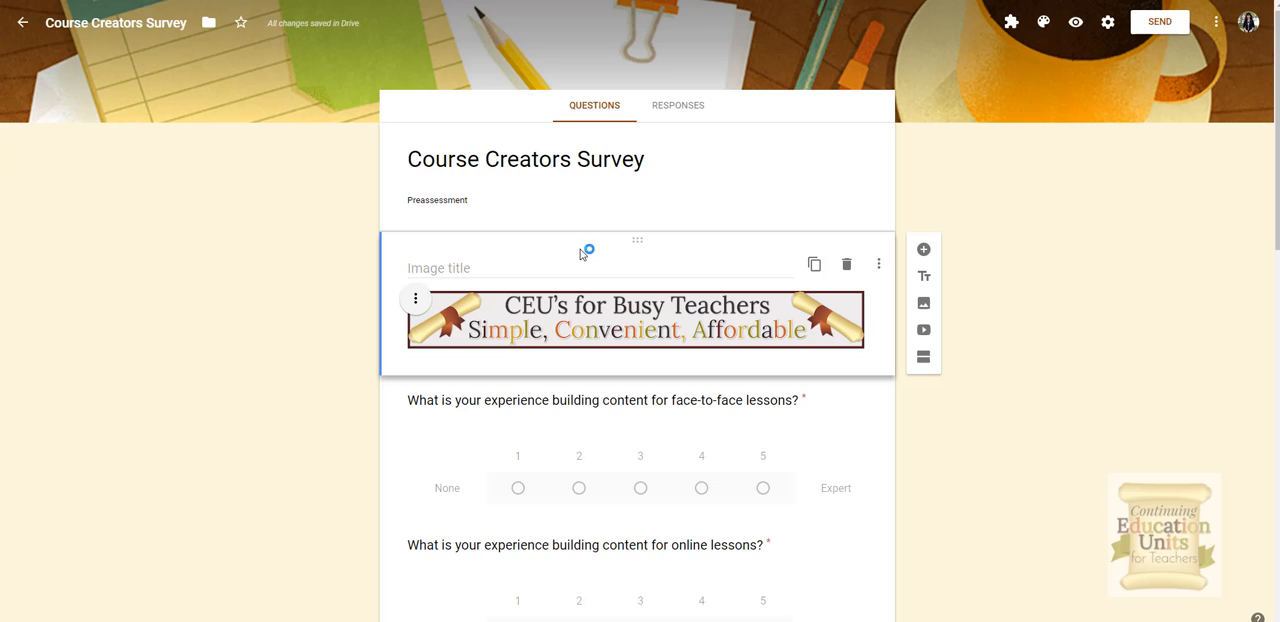
{"action": "left_click", "coordinate": [503, 269]}
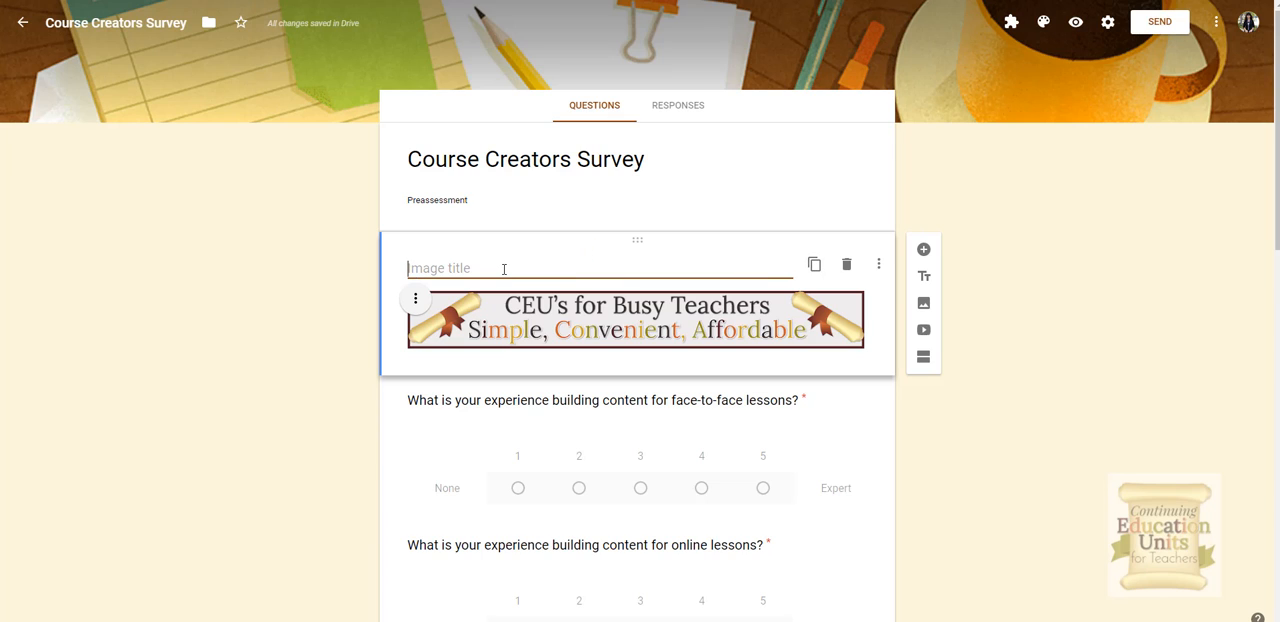
{"action": "left_click", "coordinate": [1014, 320]}
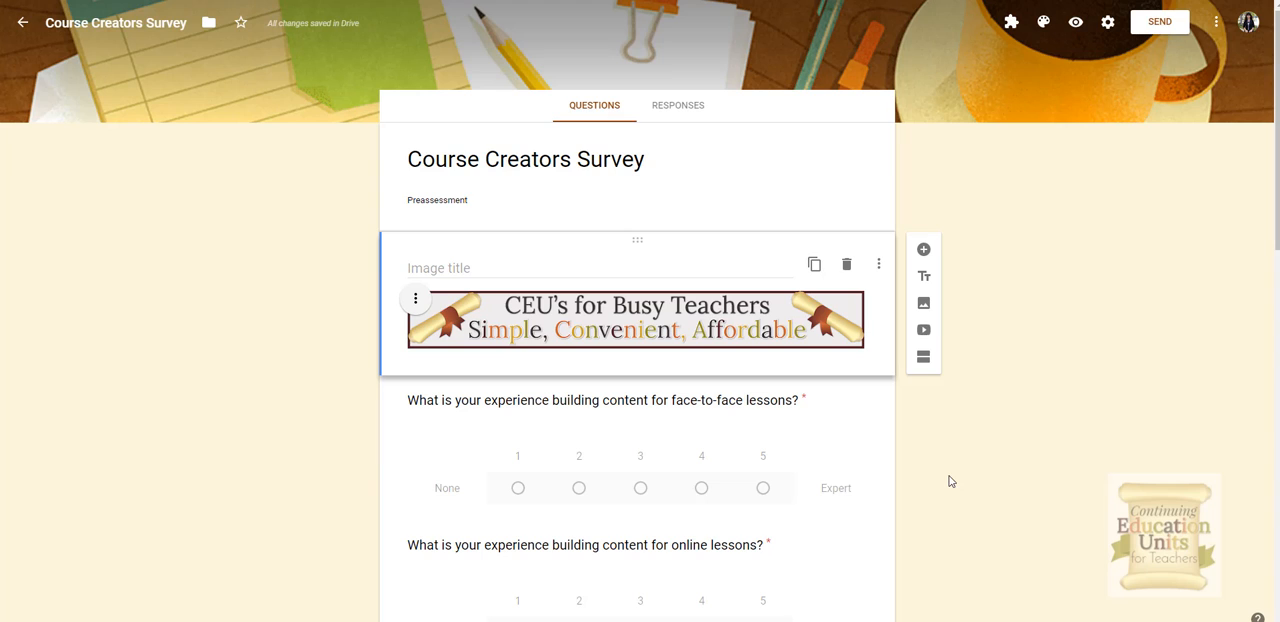
{"action": "left_click", "coordinate": [417, 299]}
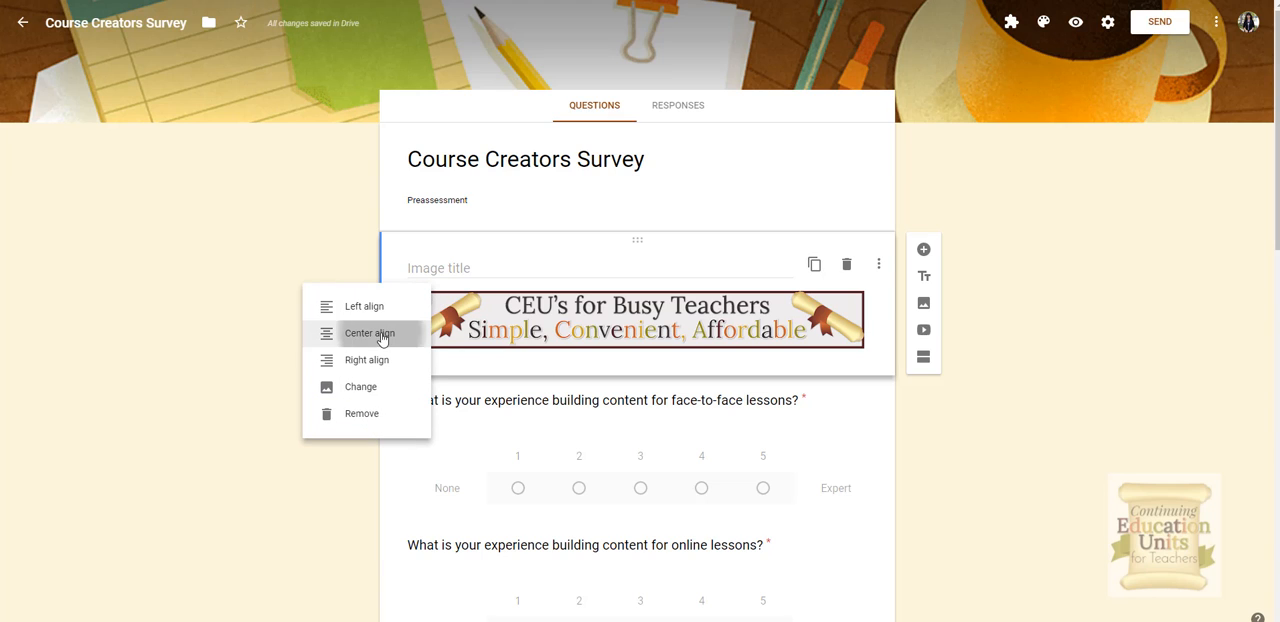
{"action": "left_click", "coordinate": [398, 334]}
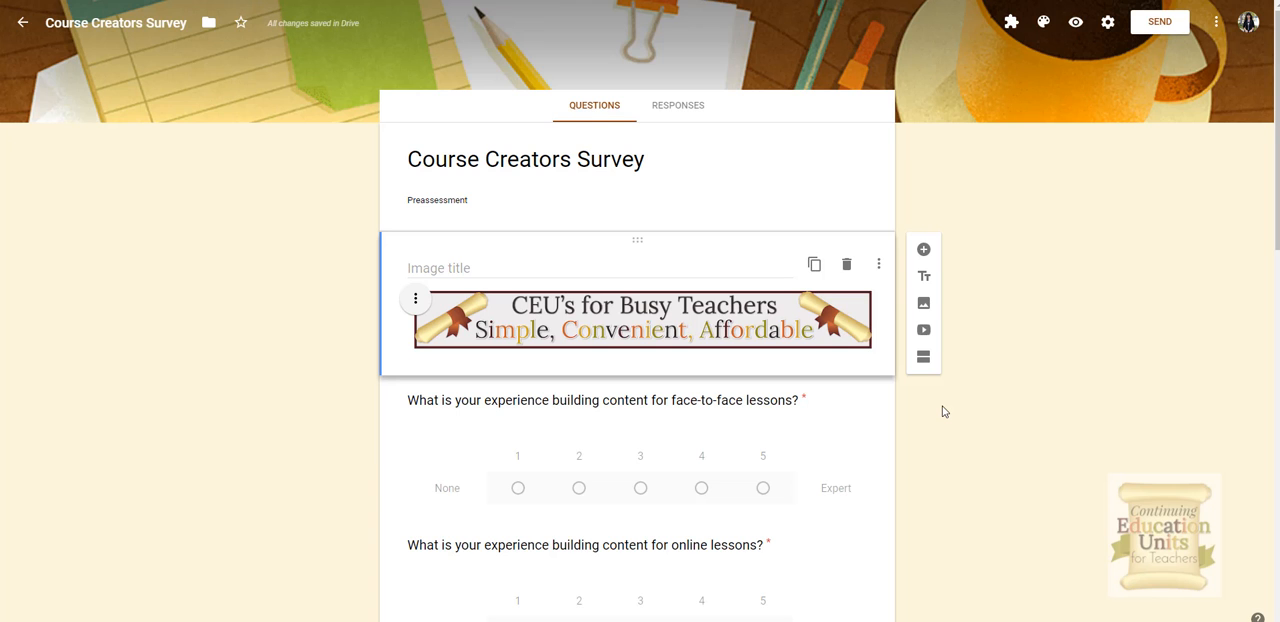
Step: Delete the banner image item
{"action": "scroll", "coordinate": [940, 411], "scroll_direction": "down", "scroll_amount": 4}
{"action": "scroll", "coordinate": [940, 411], "scroll_direction": "up", "scroll_amount": 4}
{"action": "left_click", "coordinate": [847, 272]}
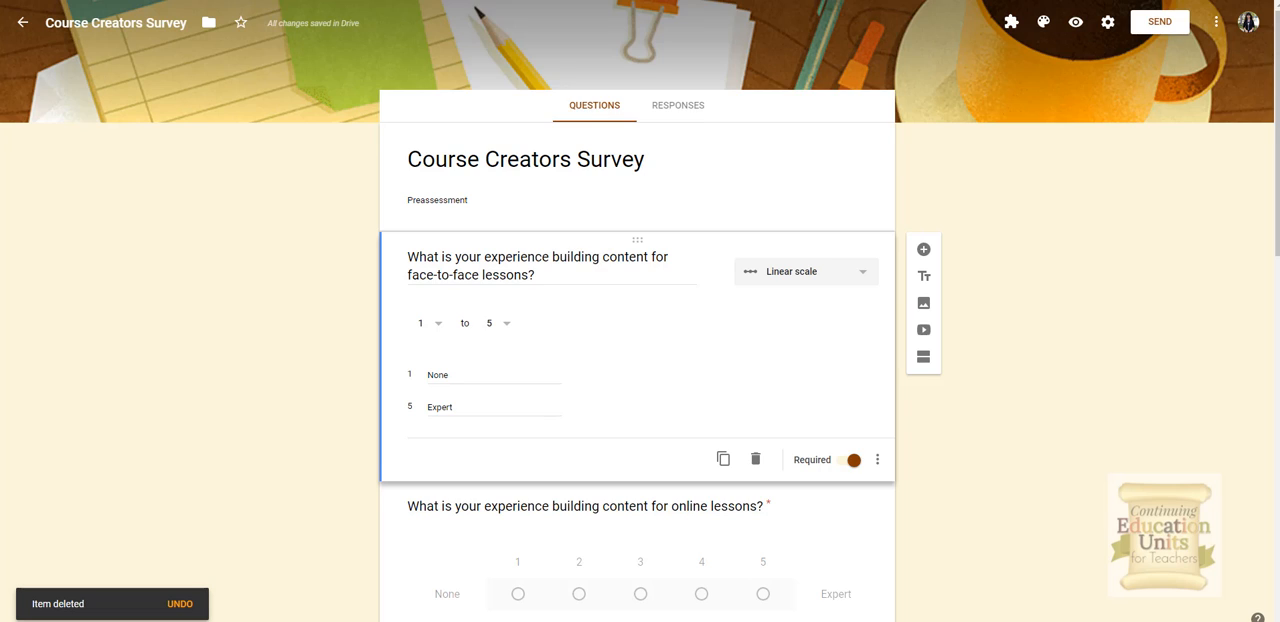
{"action": "scroll", "coordinate": [495, 407], "scroll_direction": "down", "scroll_amount": 1}
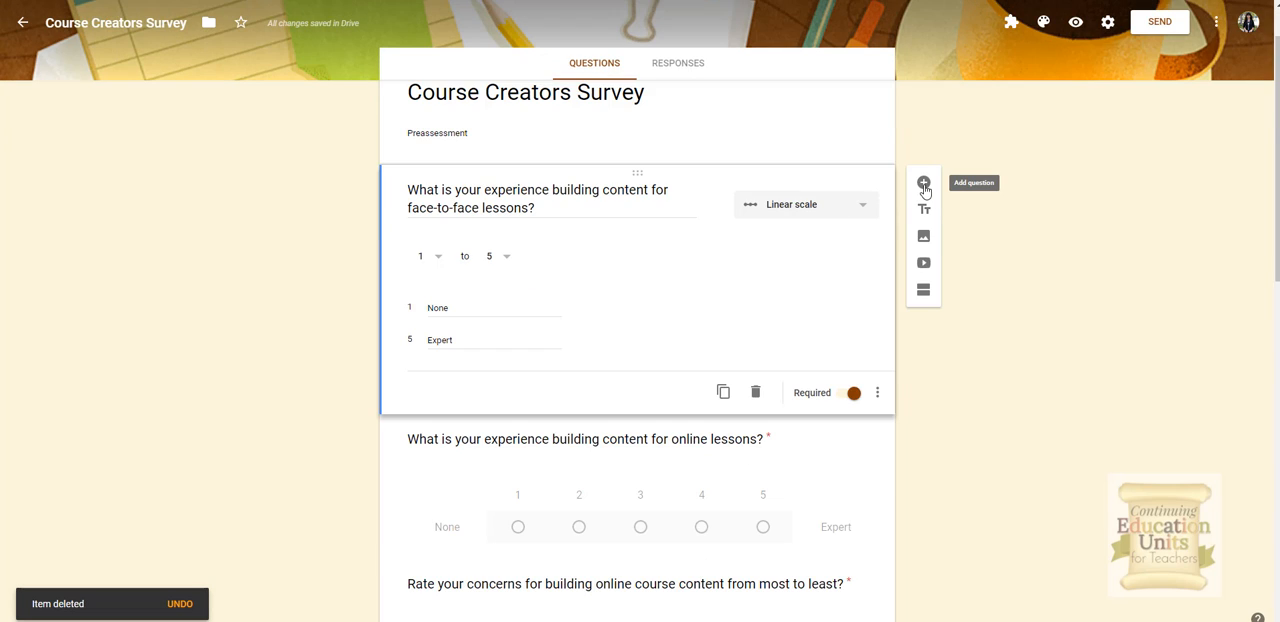
{"action": "left_click", "coordinate": [924, 184]}
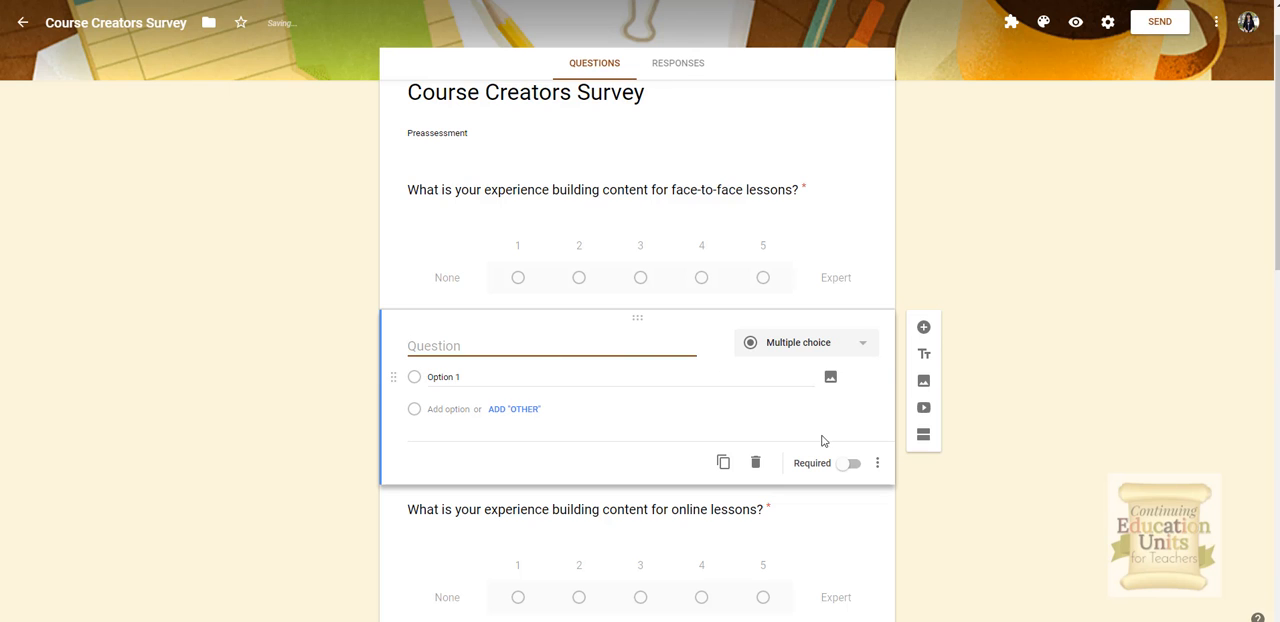
{"action": "left_click", "coordinate": [755, 462]}
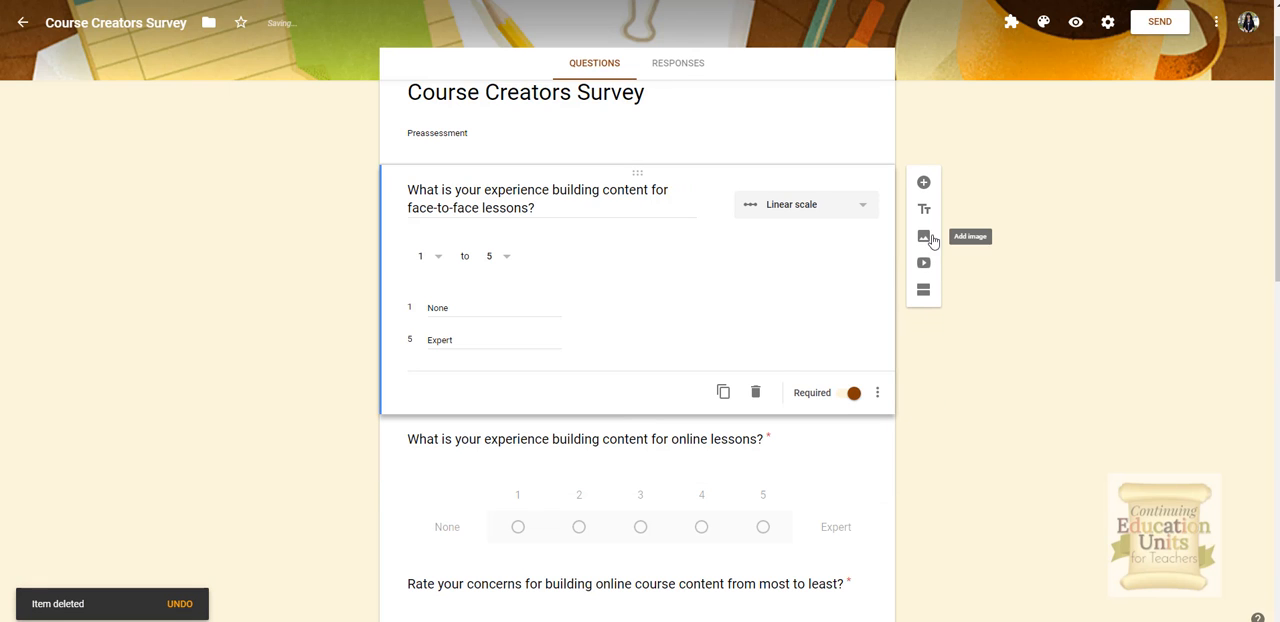
Step: Insert the green Survey road-sign image from an image search for survey
{"action": "left_click", "coordinate": [924, 237]}
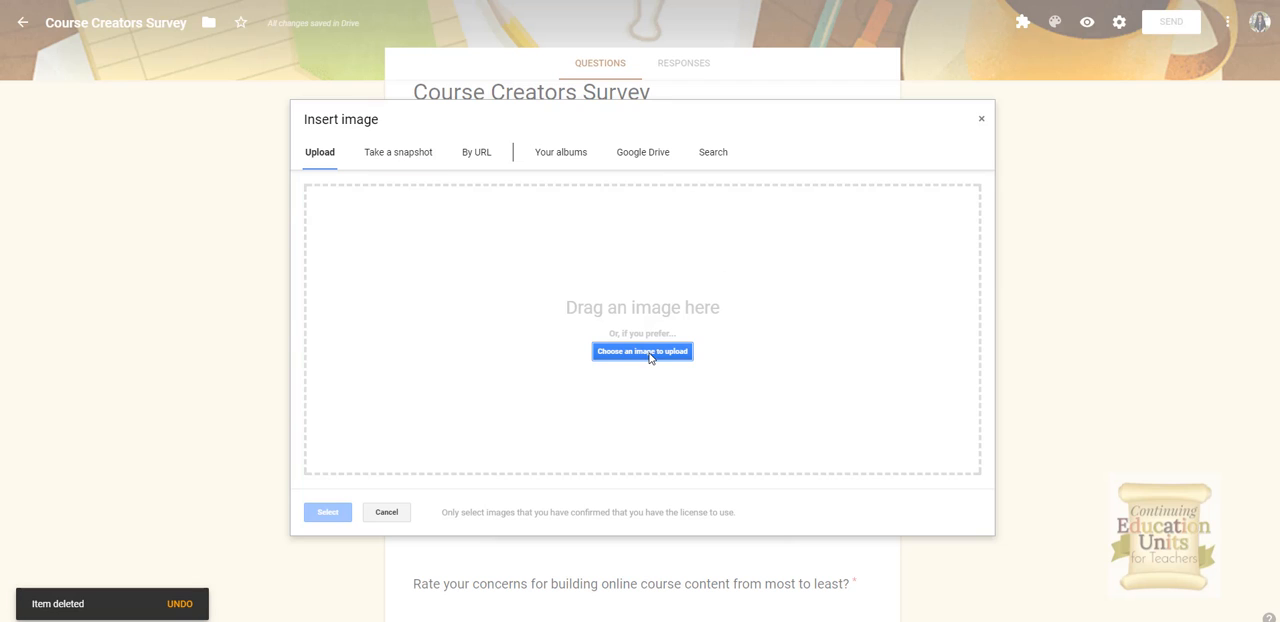
{"action": "left_click", "coordinate": [645, 160]}
{"action": "left_click", "coordinate": [713, 152]}
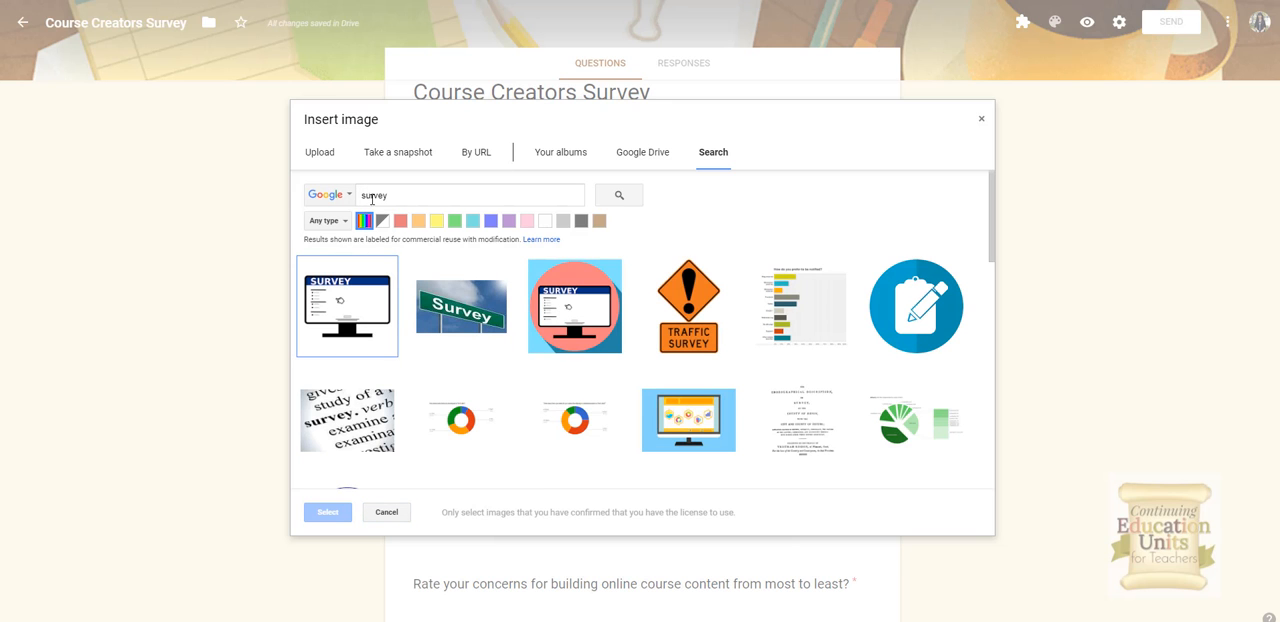
{"action": "left_click", "coordinate": [463, 316]}
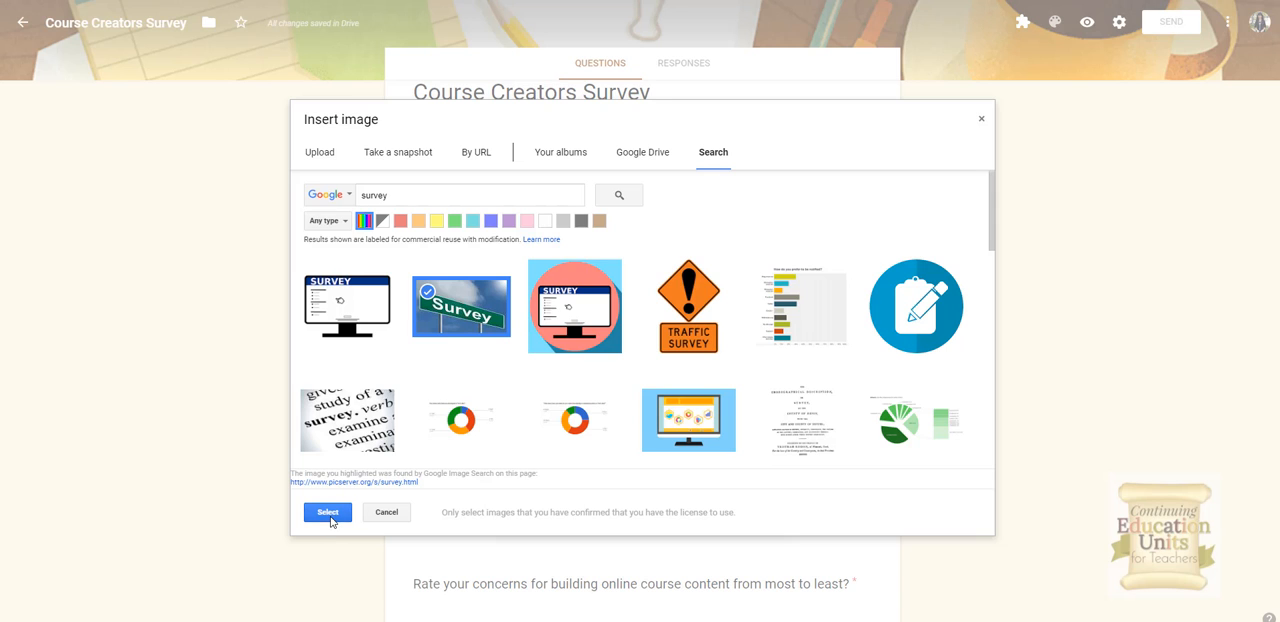
{"action": "left_click", "coordinate": [328, 512]}
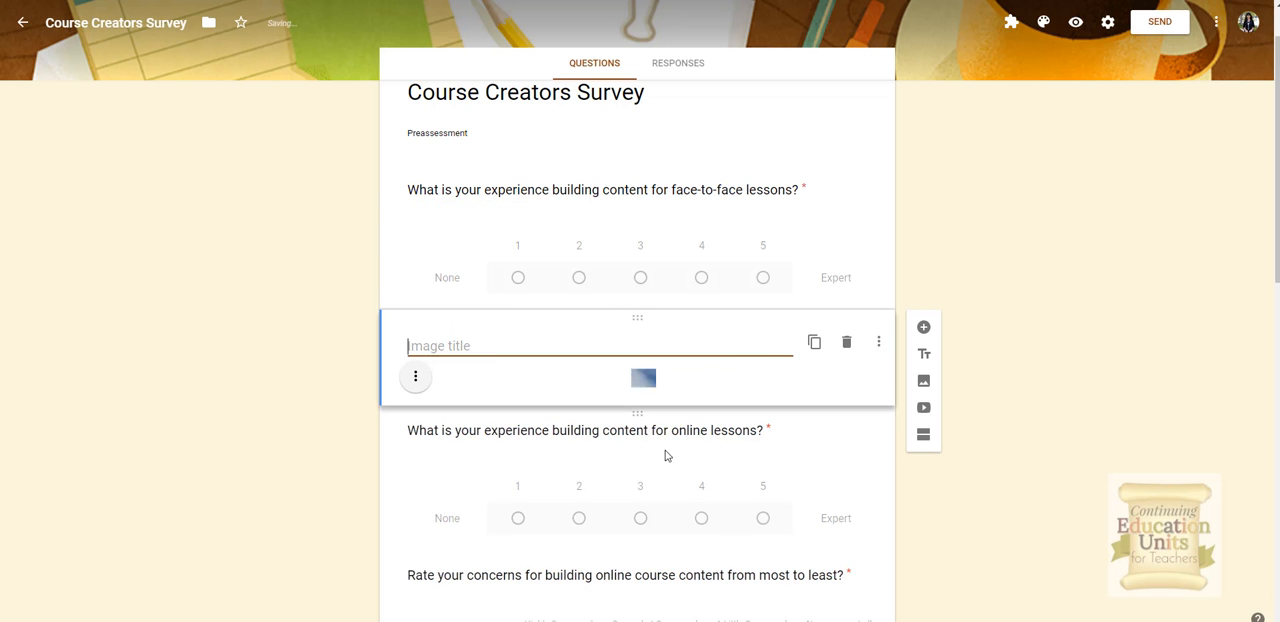
Step: Move the Survey image above the first question and shrink it to about half its width
{"action": "left_click_drag", "start_coordinate": [652, 320], "coordinate": [681, 235]}
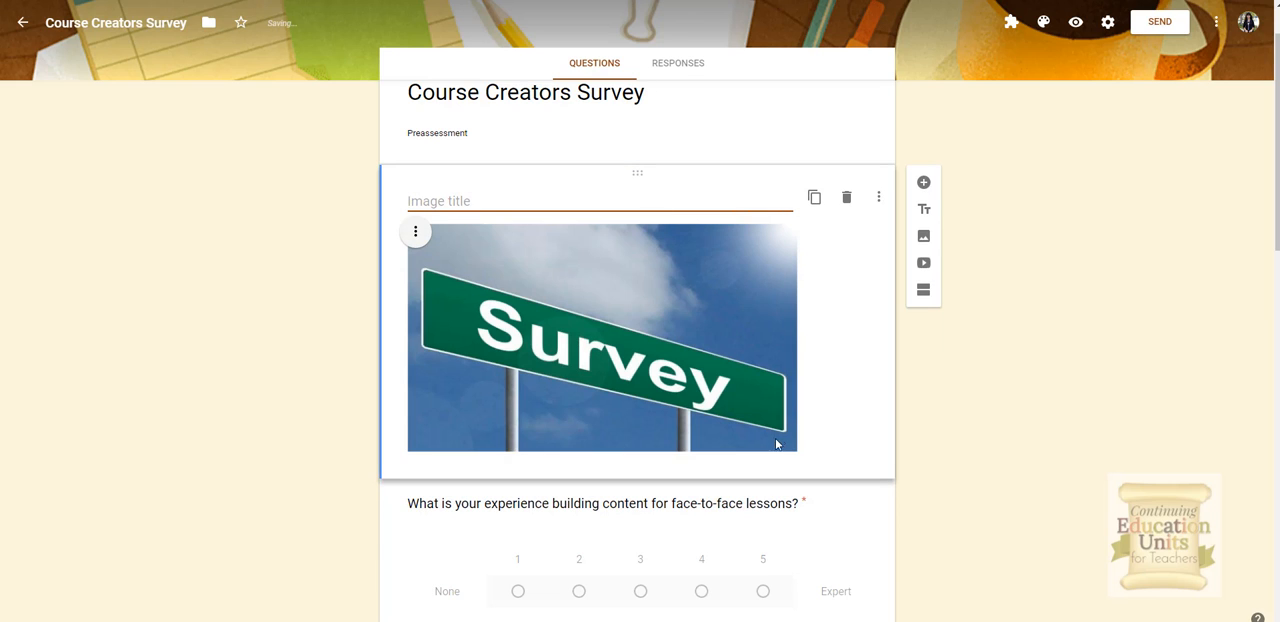
{"action": "left_click", "coordinate": [690, 305]}
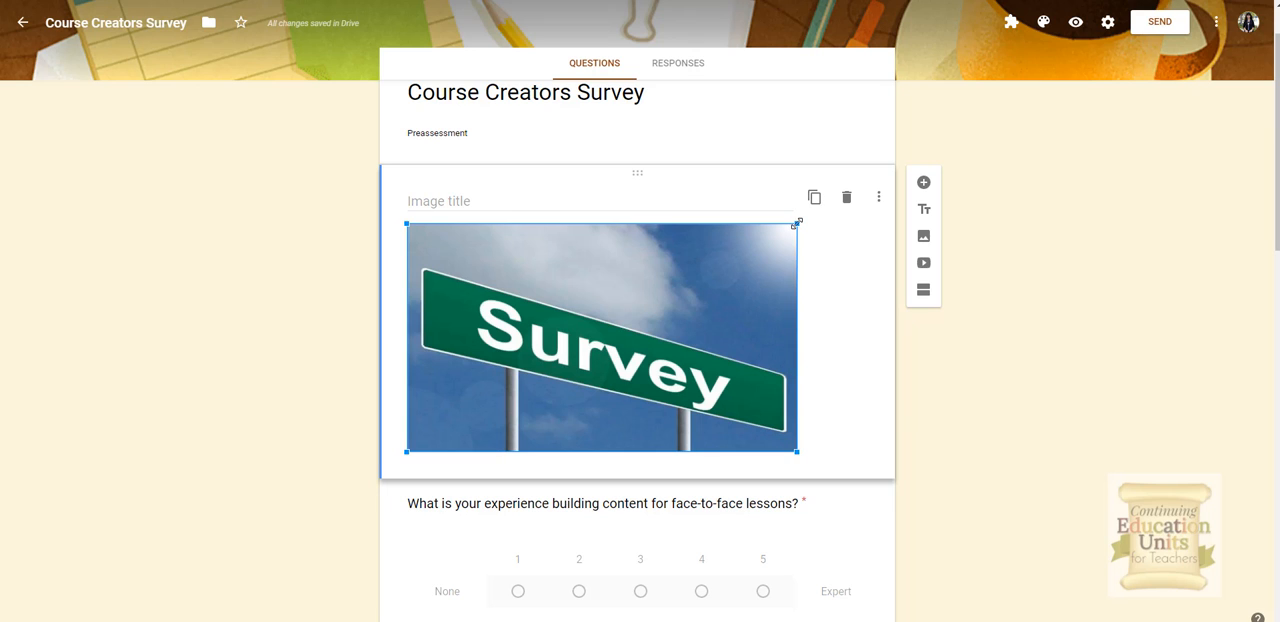
{"action": "left_click_drag", "start_coordinate": [797, 222], "coordinate": [588, 379]}
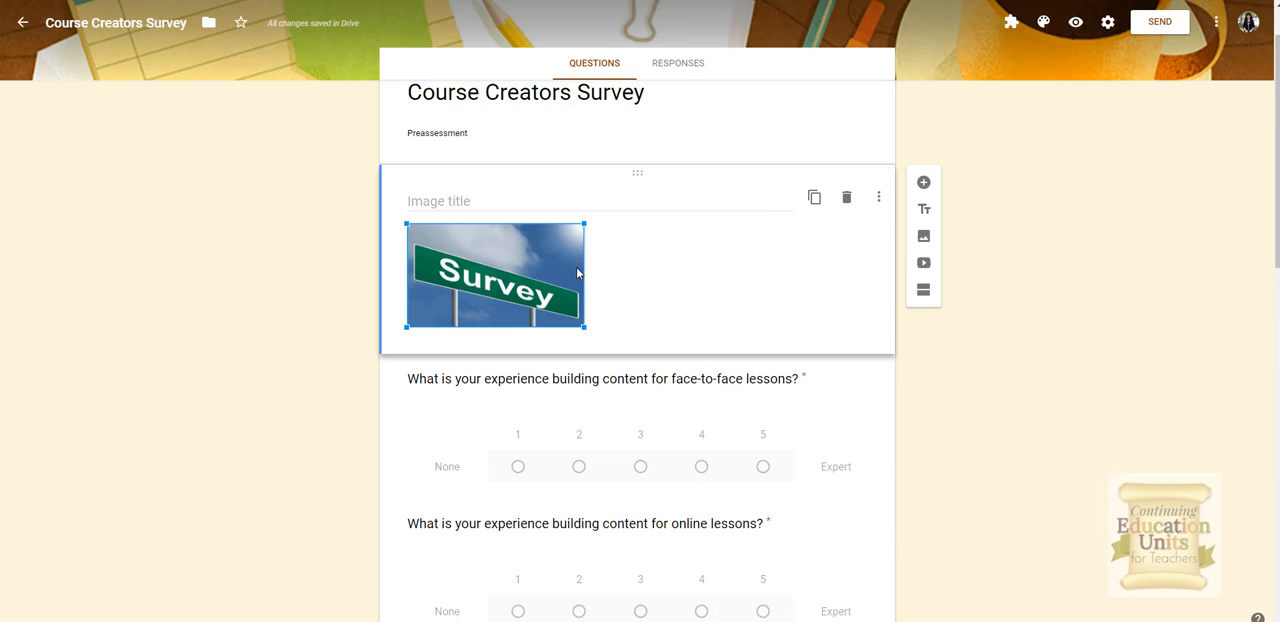
Step: Center-align the Survey image
{"action": "right_click", "coordinate": [577, 272]}
{"action": "left_click", "coordinate": [668, 253]}
{"action": "left_click", "coordinate": [879, 199]}
{"action": "left_click", "coordinate": [757, 280]}
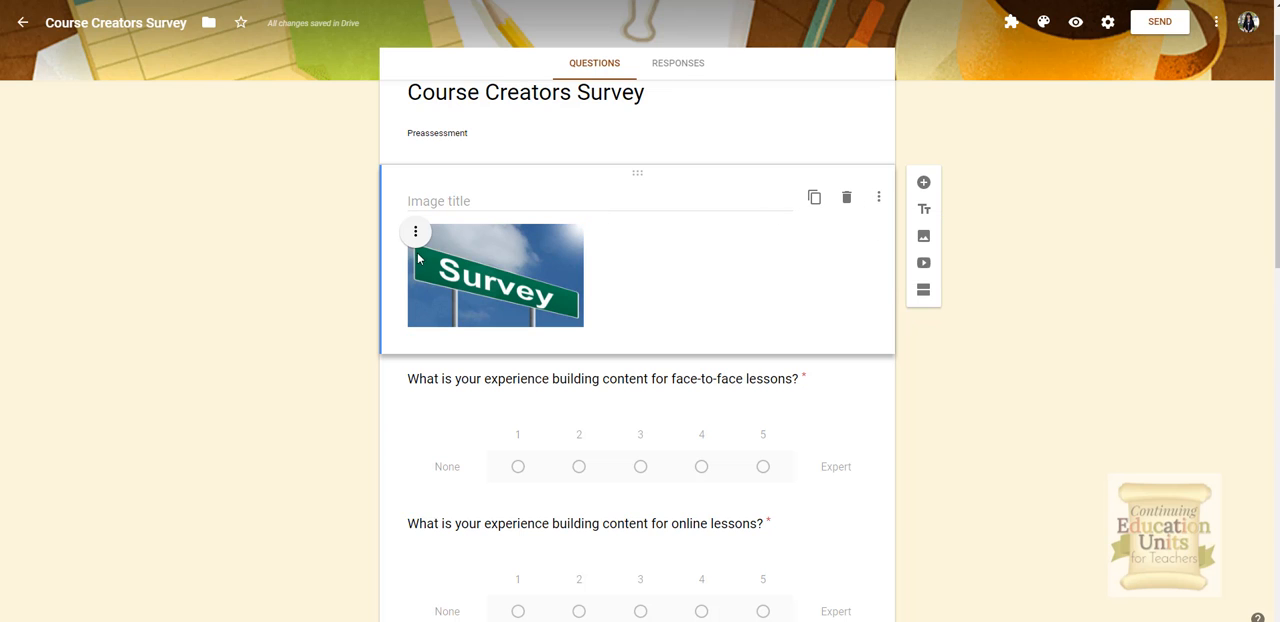
{"action": "left_click", "coordinate": [415, 233]}
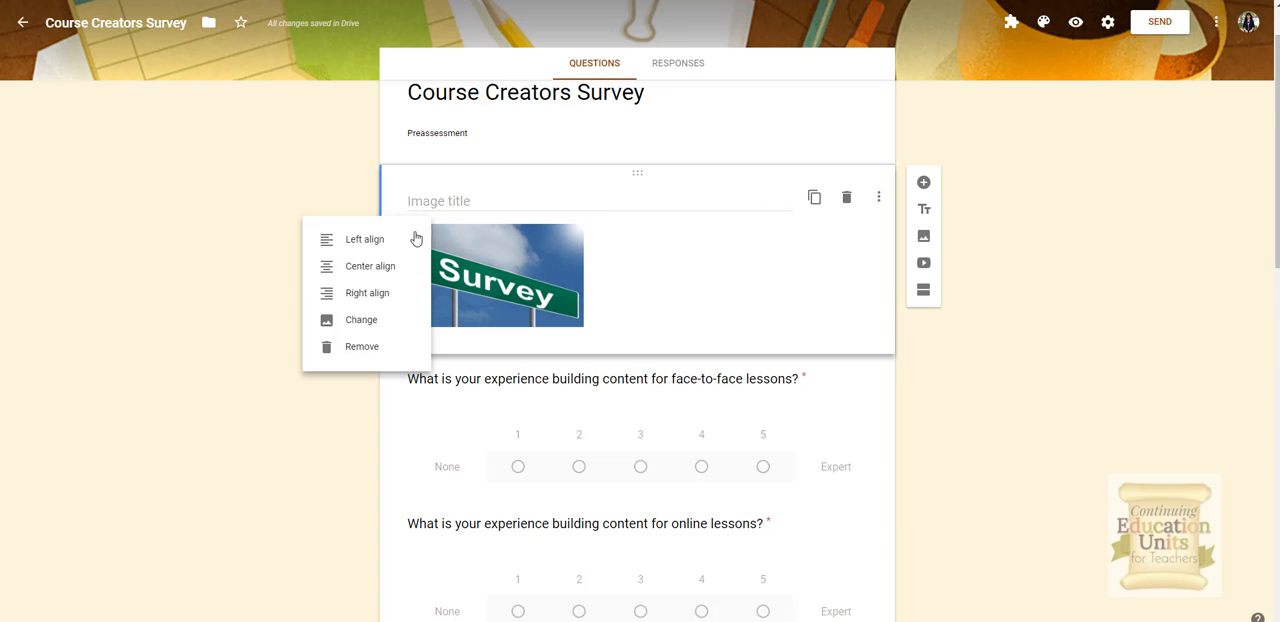
{"action": "left_click", "coordinate": [376, 276]}
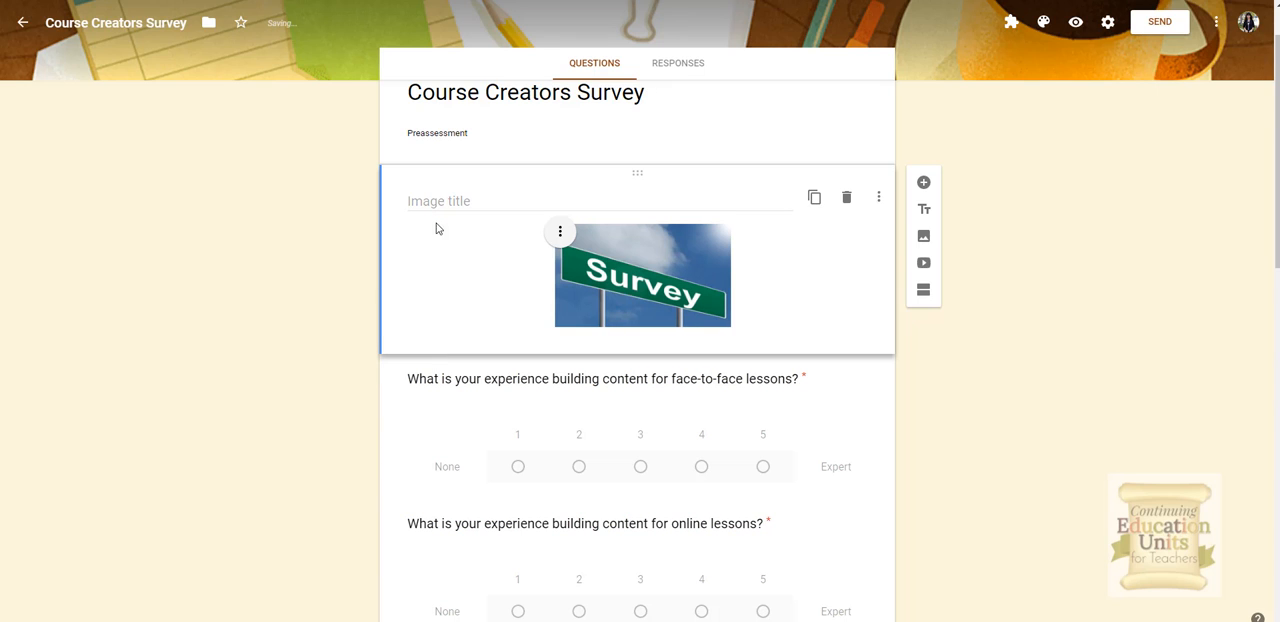
Step: Enter Please take the survey as the image title
{"action": "left_click", "coordinate": [444, 201]}
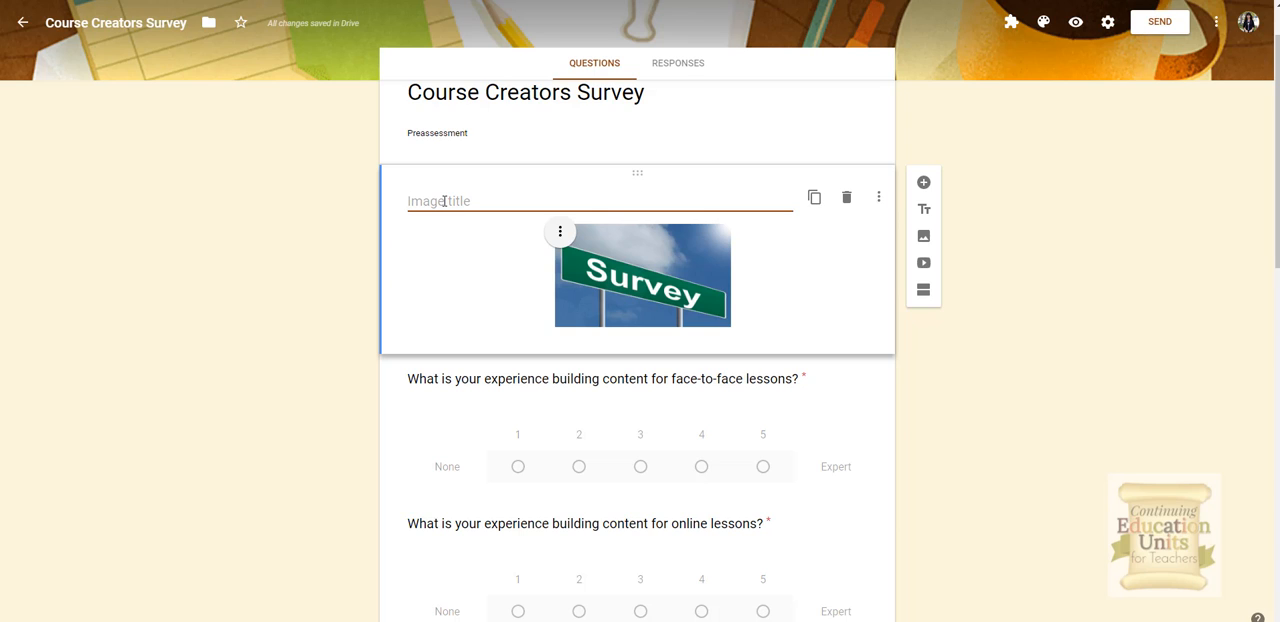
{"action": "type", "text": "Please take the s"}
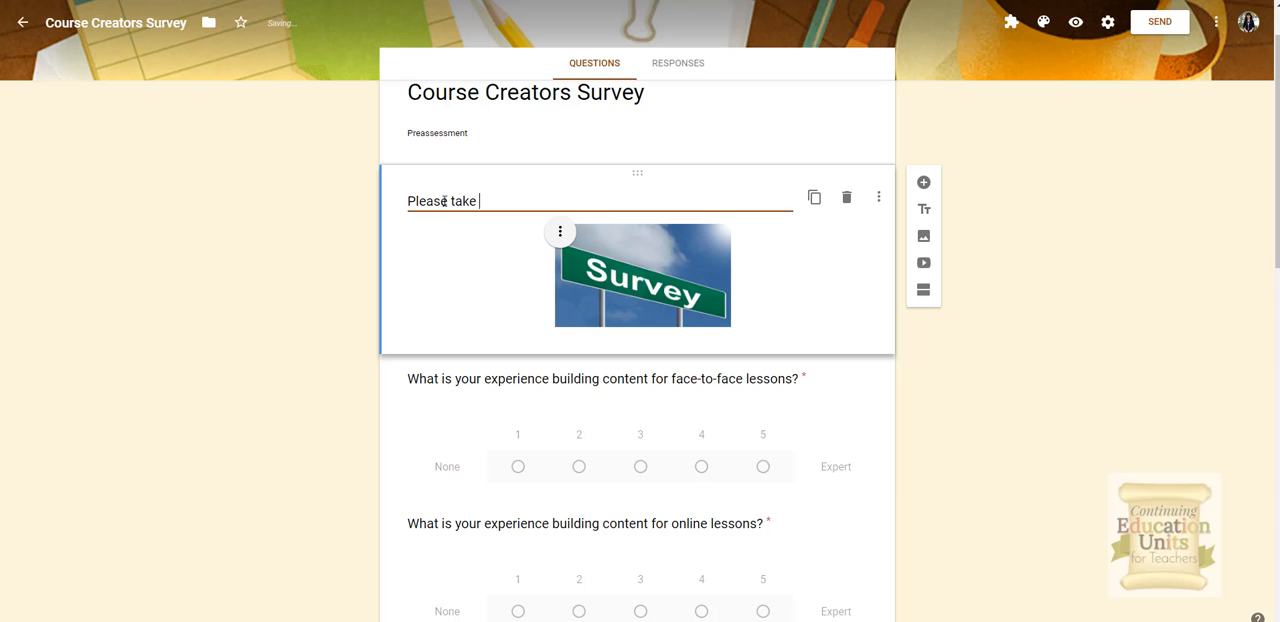
{"action": "type", "text": "urvey"}
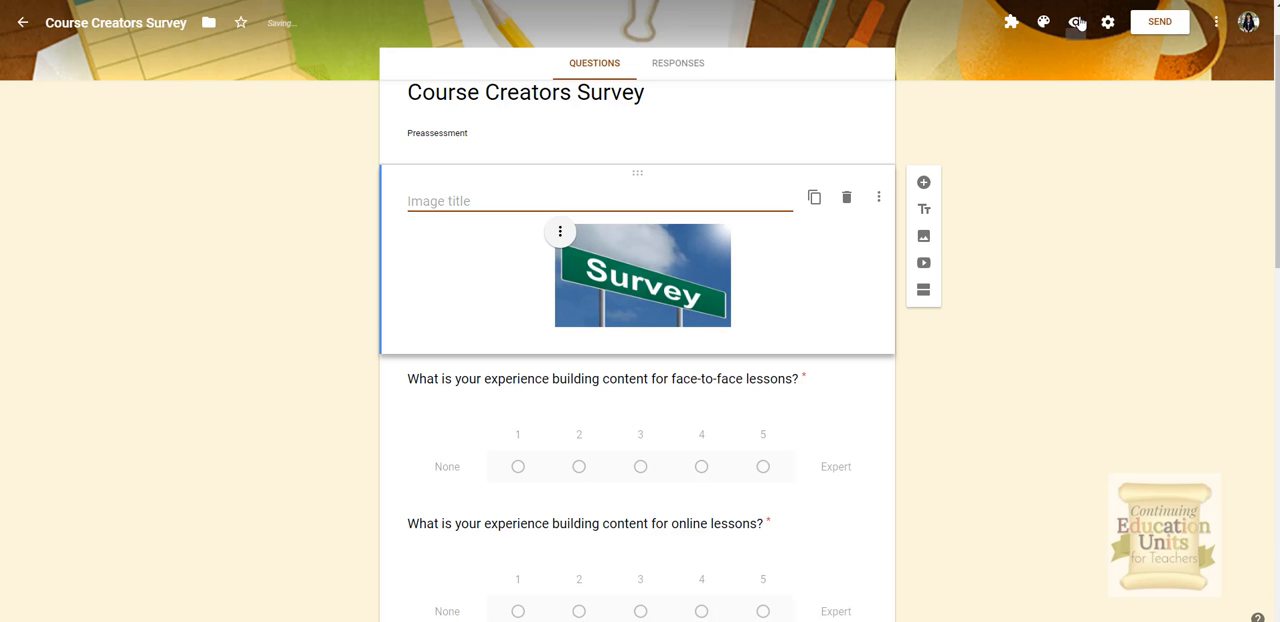
Step: Preview the form and pick ratings in the Having Enough Content row of the concerns grid
{"action": "left_click", "coordinate": [1076, 22]}
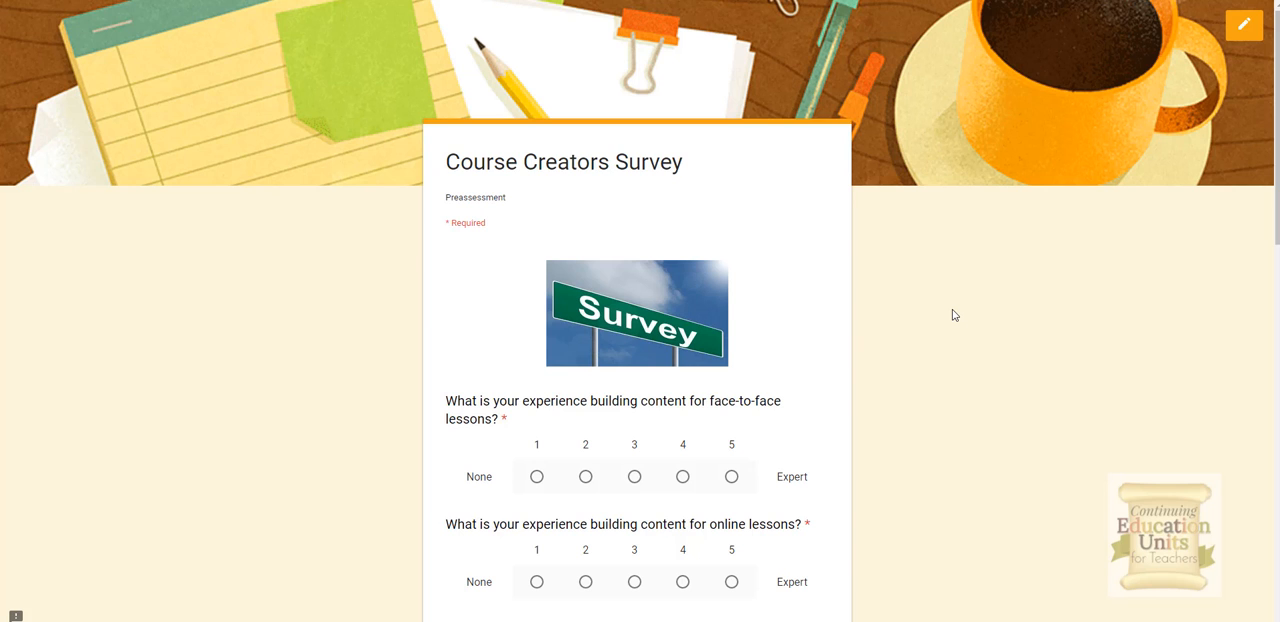
{"action": "scroll", "coordinate": [952, 310], "scroll_direction": "down", "scroll_amount": 2}
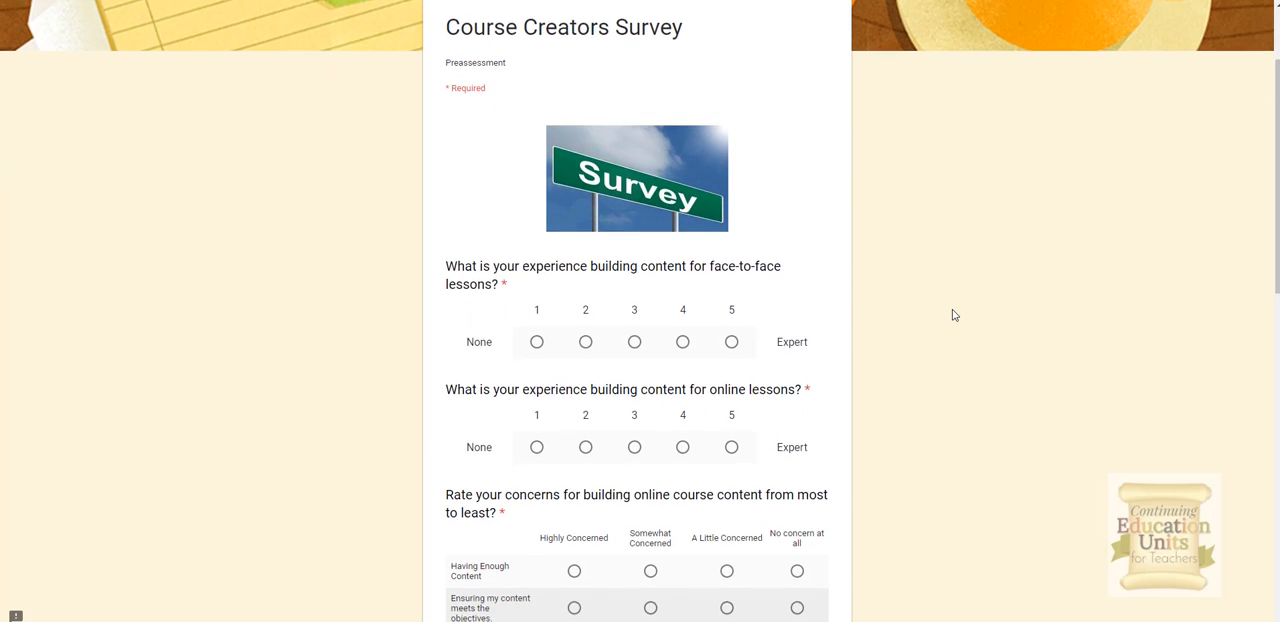
{"action": "scroll", "coordinate": [952, 315], "scroll_direction": "down", "scroll_amount": 2}
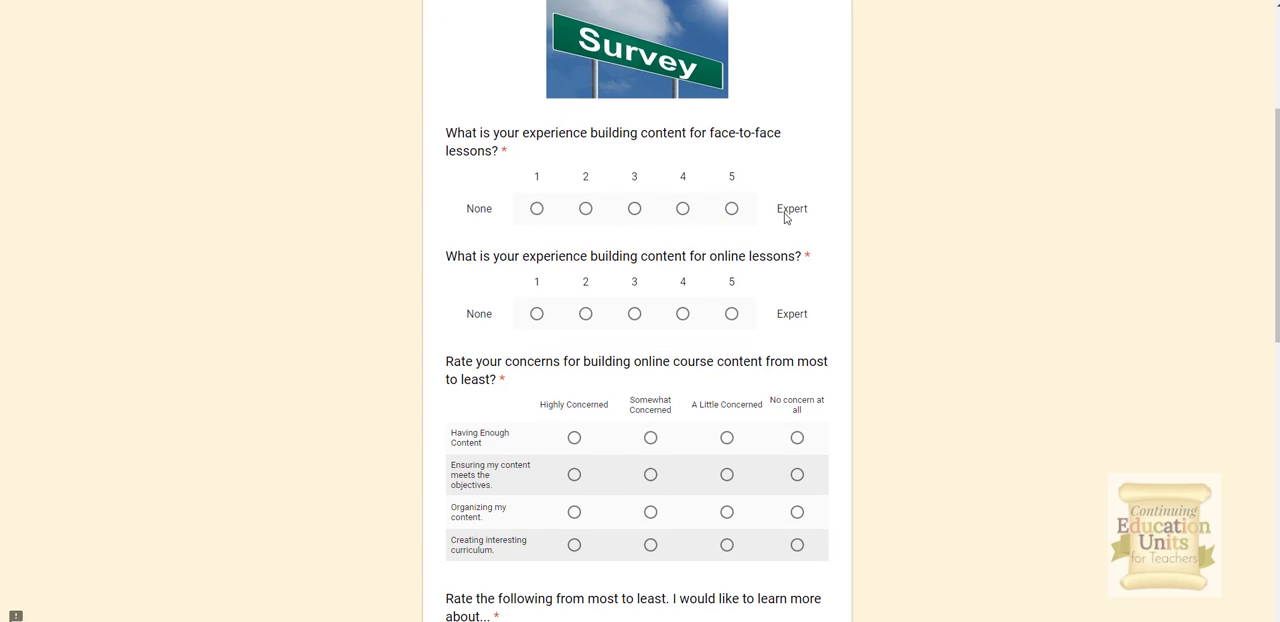
{"action": "scroll", "coordinate": [937, 241], "scroll_direction": "down", "scroll_amount": 2}
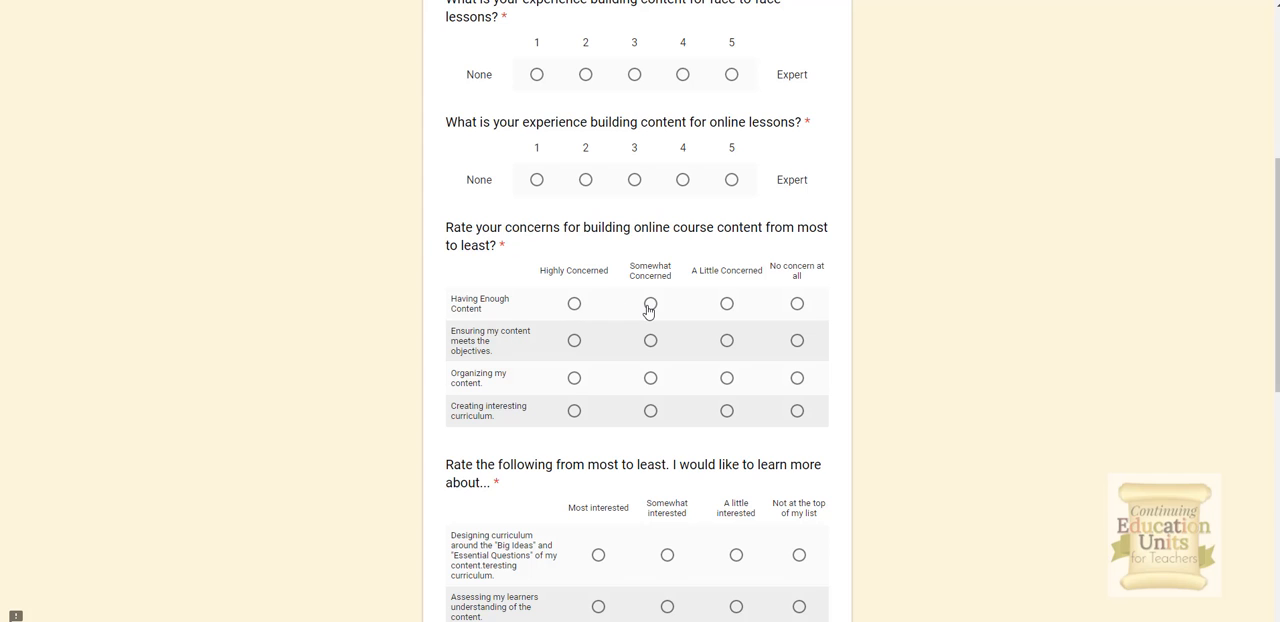
{"action": "left_click", "coordinate": [650, 304]}
{"action": "left_click", "coordinate": [726, 304]}
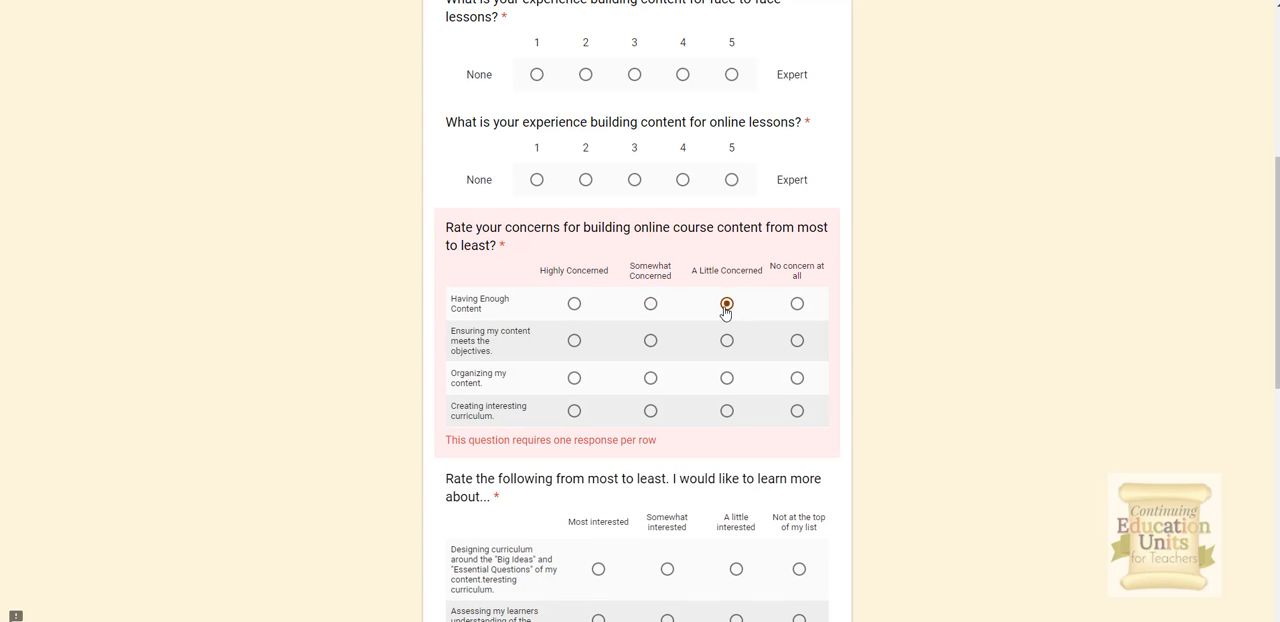
Step: In the preview, answer What do you hope this course teaches you? with I hope to learn more about creating content in an online classroom. I would like to know...
{"action": "scroll", "coordinate": [726, 310], "scroll_direction": "down", "scroll_amount": 3}
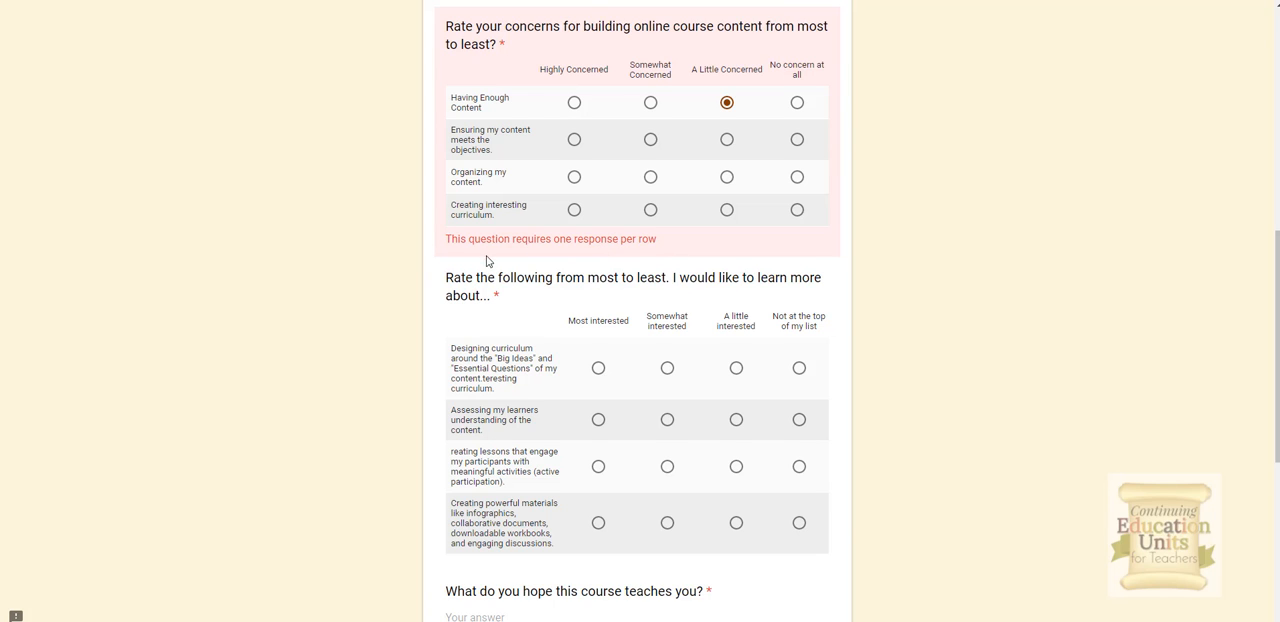
{"action": "scroll", "coordinate": [573, 295], "scroll_direction": "down", "scroll_amount": 1}
{"action": "scroll", "coordinate": [588, 320], "scroll_direction": "down", "scroll_amount": 1}
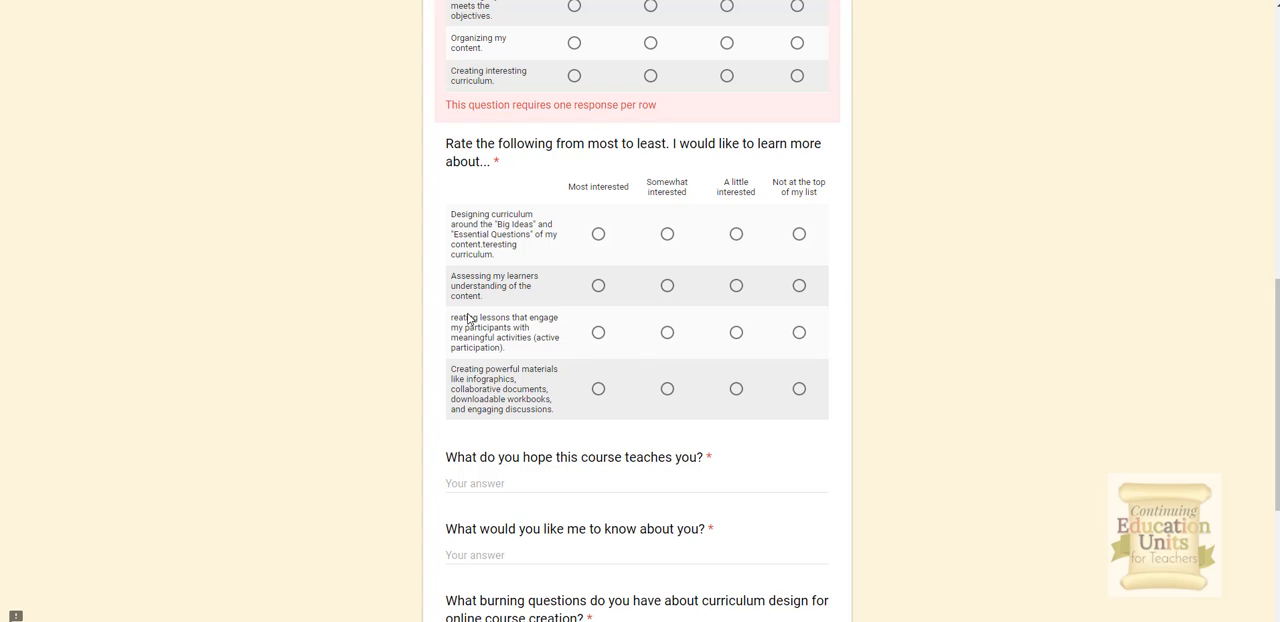
{"action": "scroll", "coordinate": [702, 352], "scroll_direction": "down", "scroll_amount": 2}
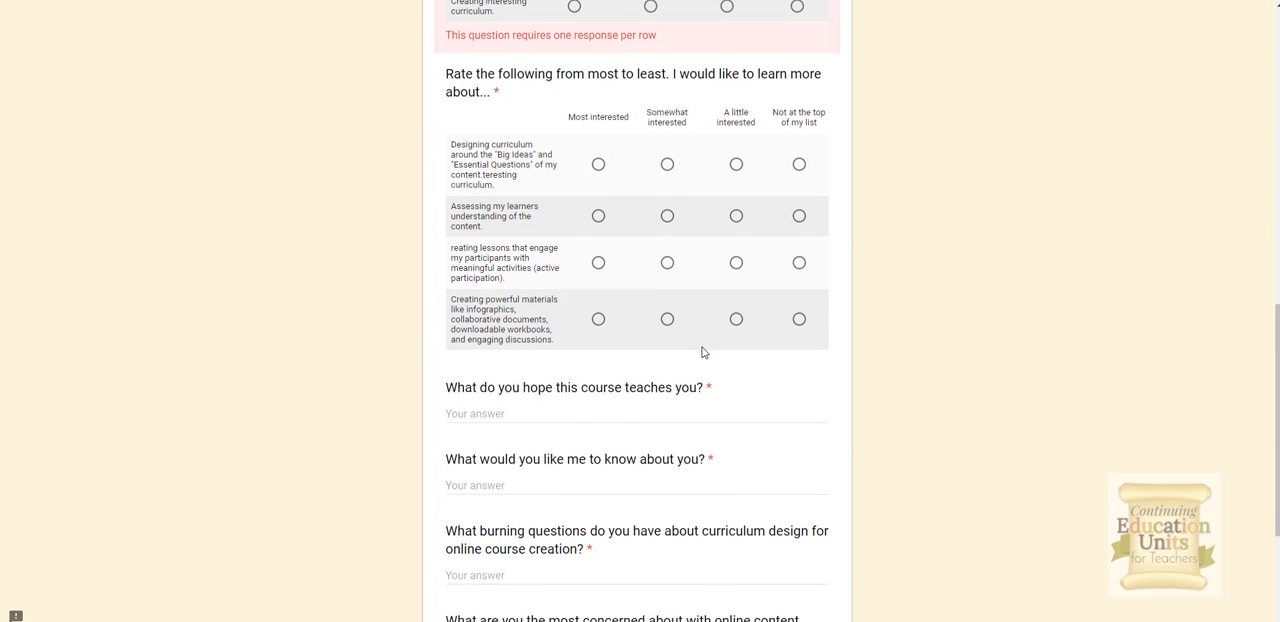
{"action": "left_click", "coordinate": [650, 348]}
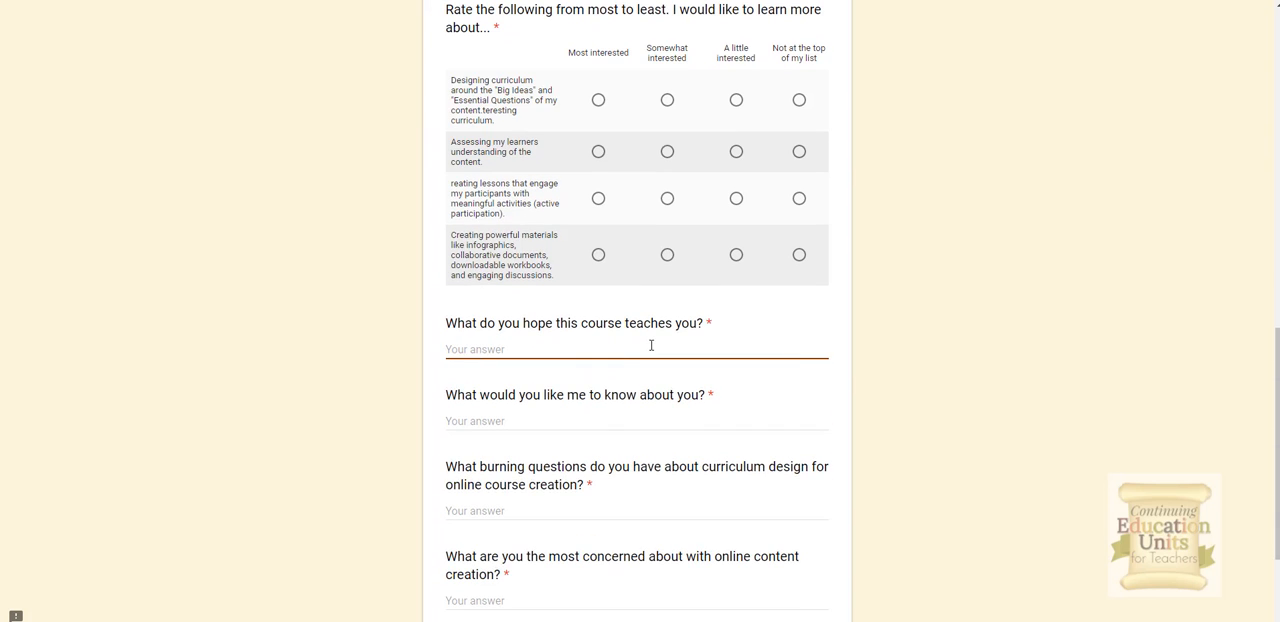
{"action": "type", "text": "I hope to learn more about the content"}
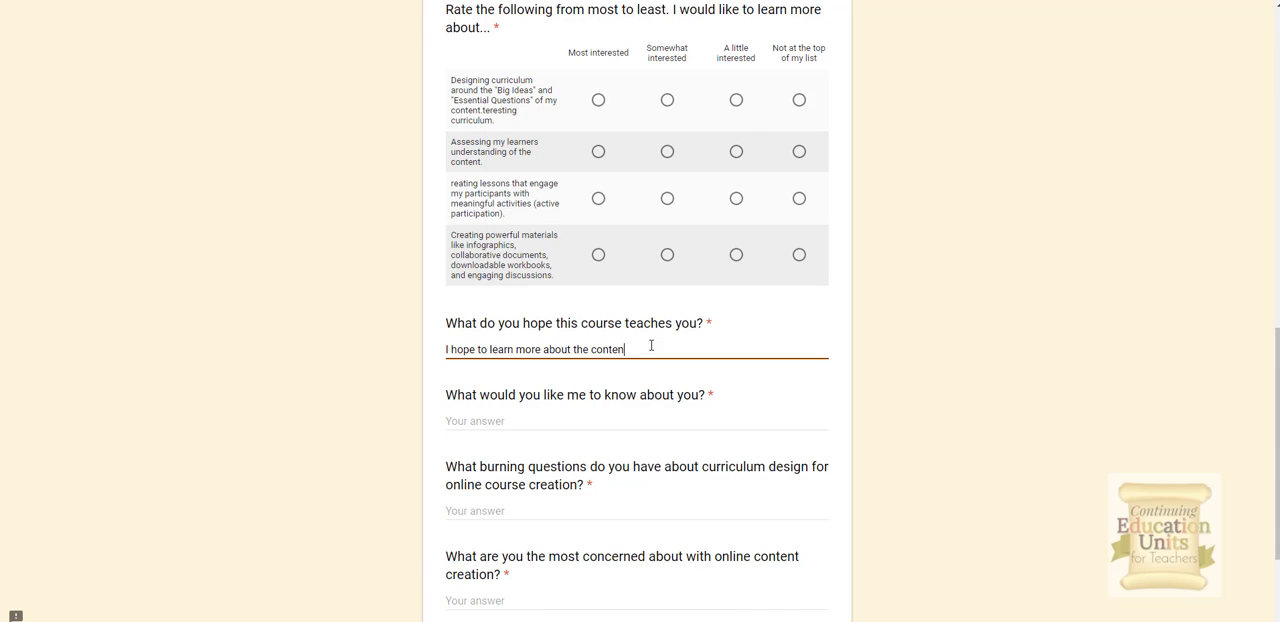
{"action": "key", "text": "BackSpace"}
{"action": "key", "text": "BackSpace"}
{"action": "key", "text": "BackSpace"}
{"action": "key", "text": "BackSpace"}
{"action": "key", "text": "BackSpace"}
{"action": "key", "text": "BackSpace"}
{"action": "key", "text": "BackSpace"}
{"action": "key", "text": "BackSpace"}
{"action": "key", "text": "BackSpace"}
{"action": "type", "text": "creating content in an onlin"}
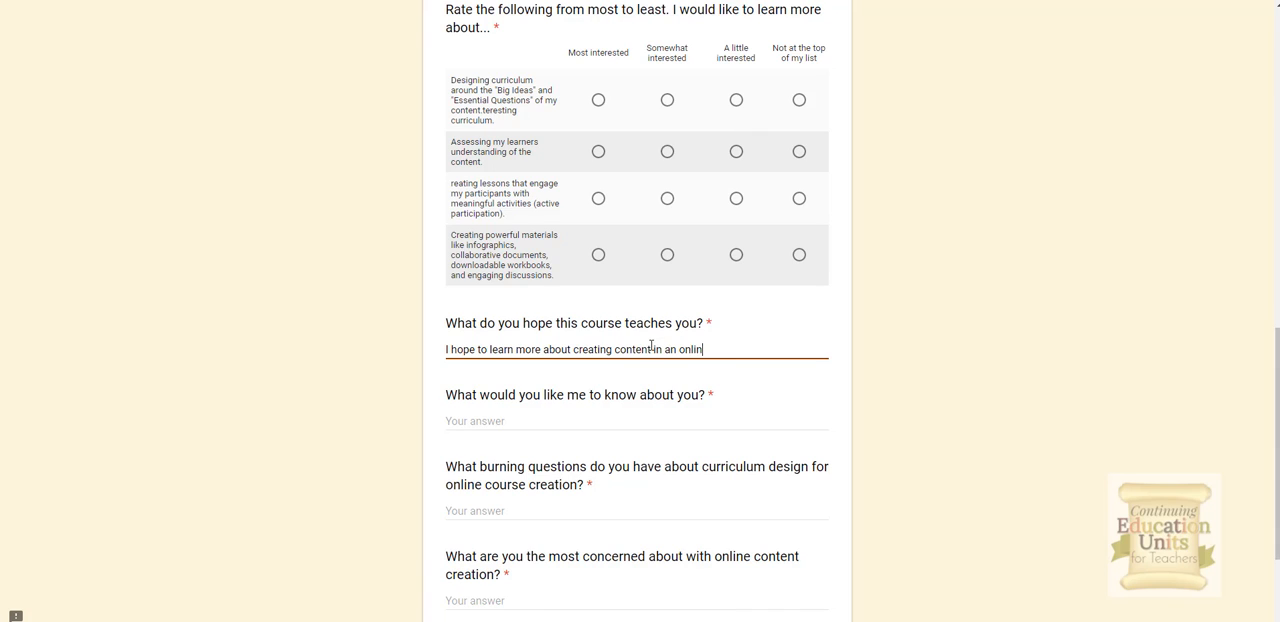
{"action": "type", "text": "e classroom. I would like to know........"}
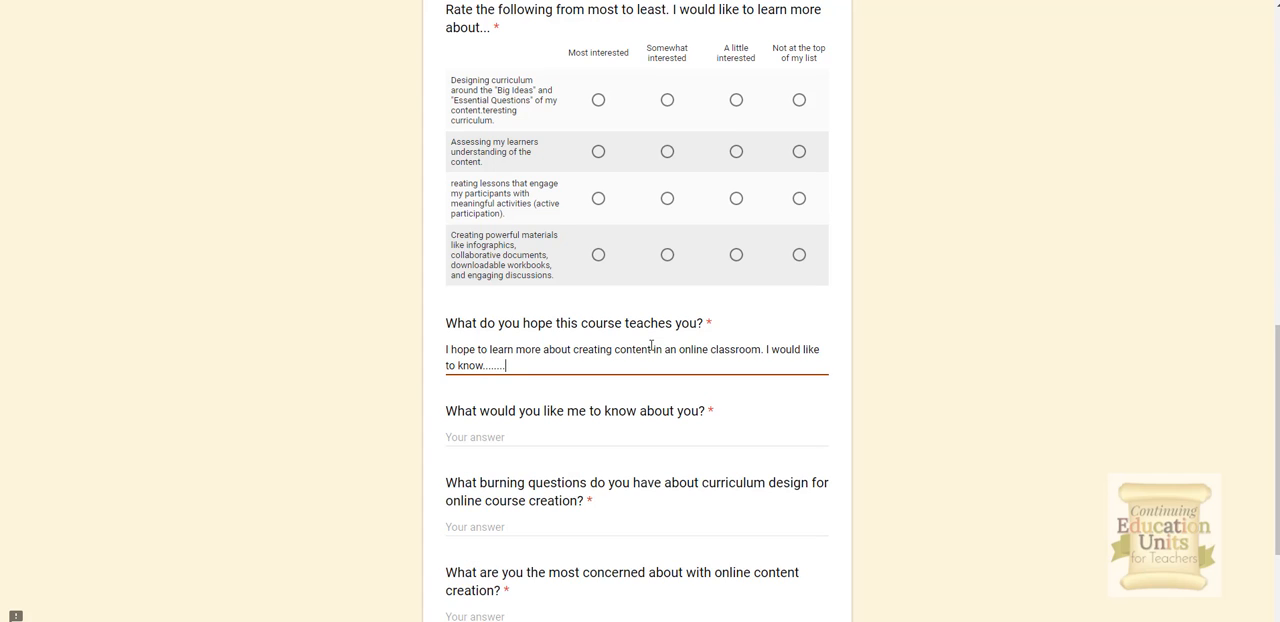
Step: Leave the preview without submitting and return to editing the form
{"action": "scroll", "coordinate": [651, 345], "scroll_direction": "down", "scroll_amount": 2}
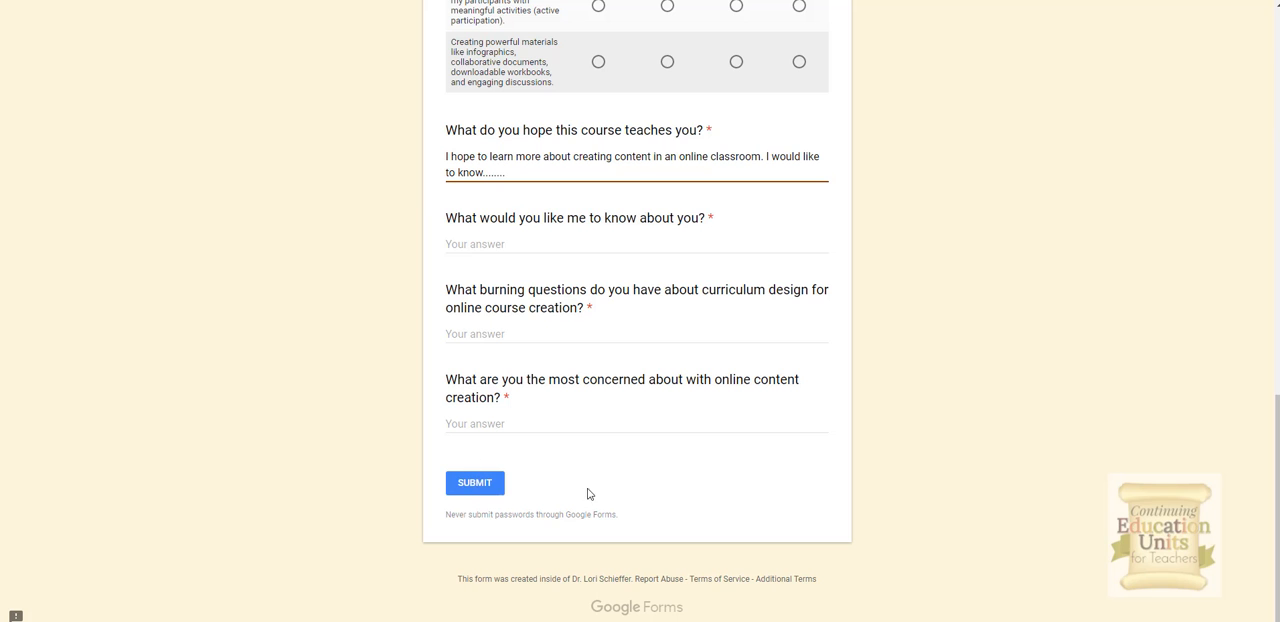
{"action": "scroll", "coordinate": [654, 495], "scroll_direction": "up", "scroll_amount": 2}
{"action": "scroll", "coordinate": [657, 490], "scroll_direction": "up", "scroll_amount": 8}
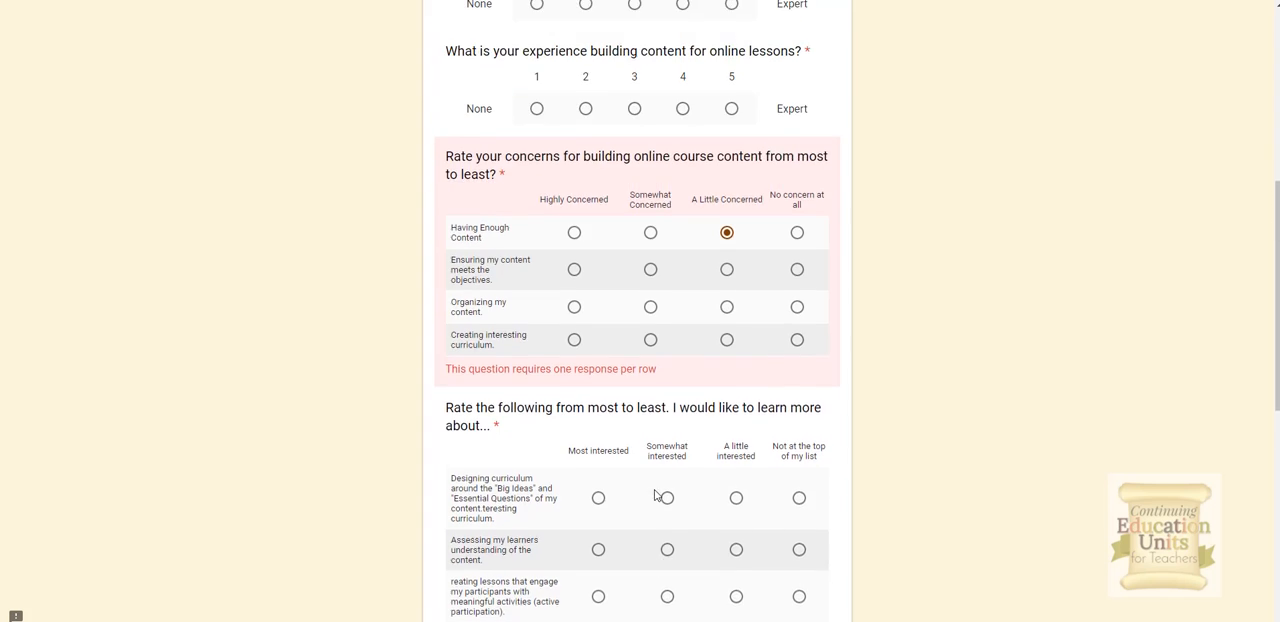
{"action": "scroll", "coordinate": [655, 495], "scroll_direction": "up", "scroll_amount": 1}
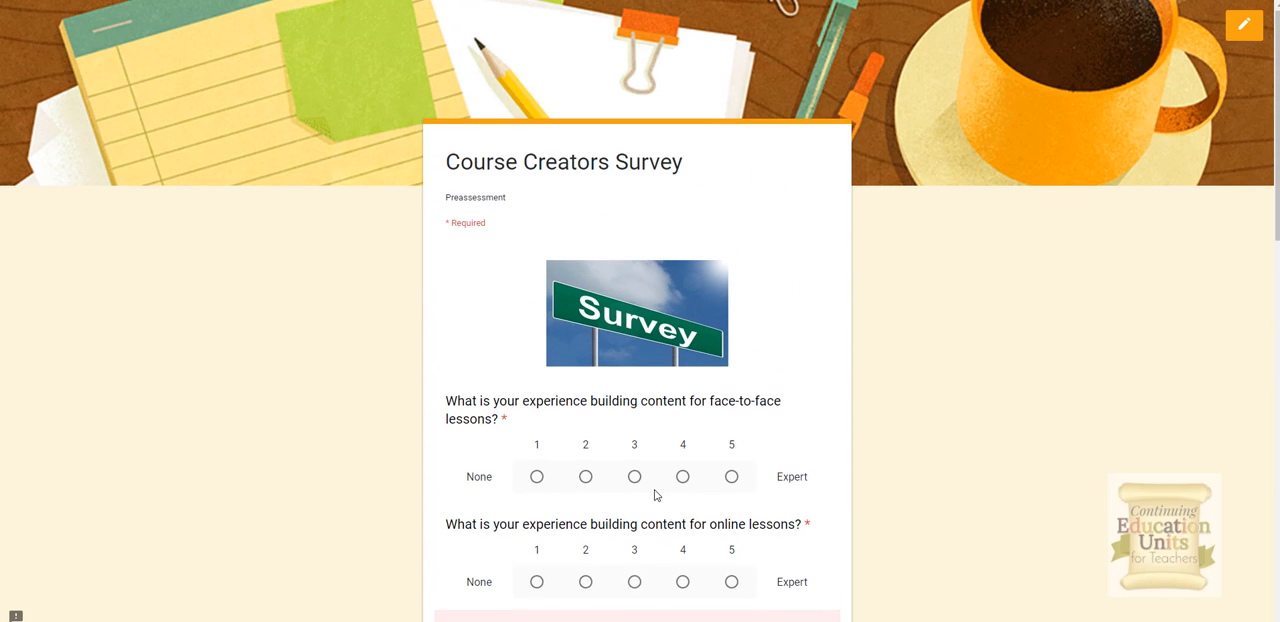
{"action": "left_click", "coordinate": [1245, 35]}
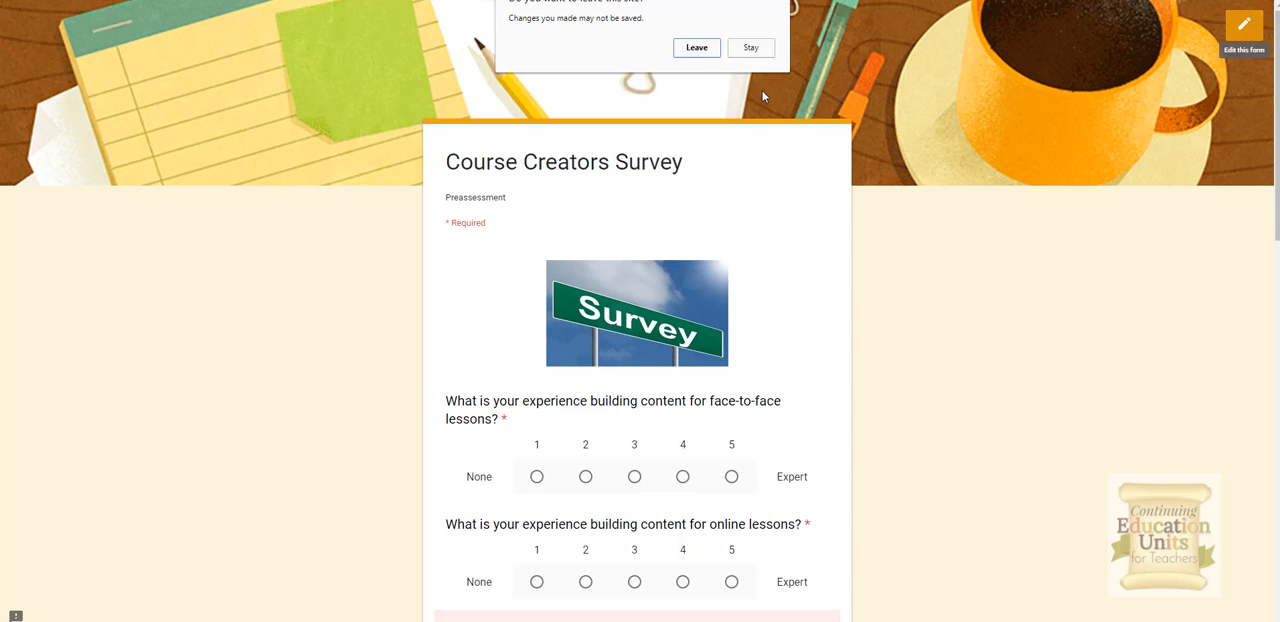
{"action": "left_click", "coordinate": [699, 49]}
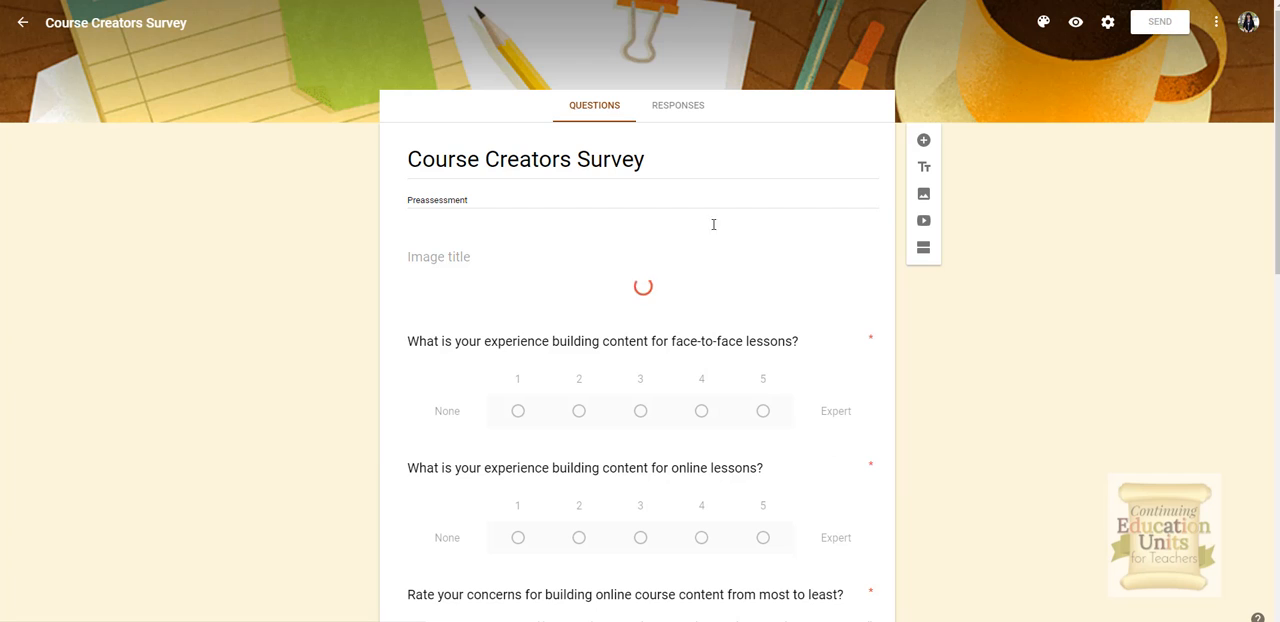
Step: Switch the form's Accepting responses setting off and back on, then return to the questions
{"action": "left_click", "coordinate": [676, 110]}
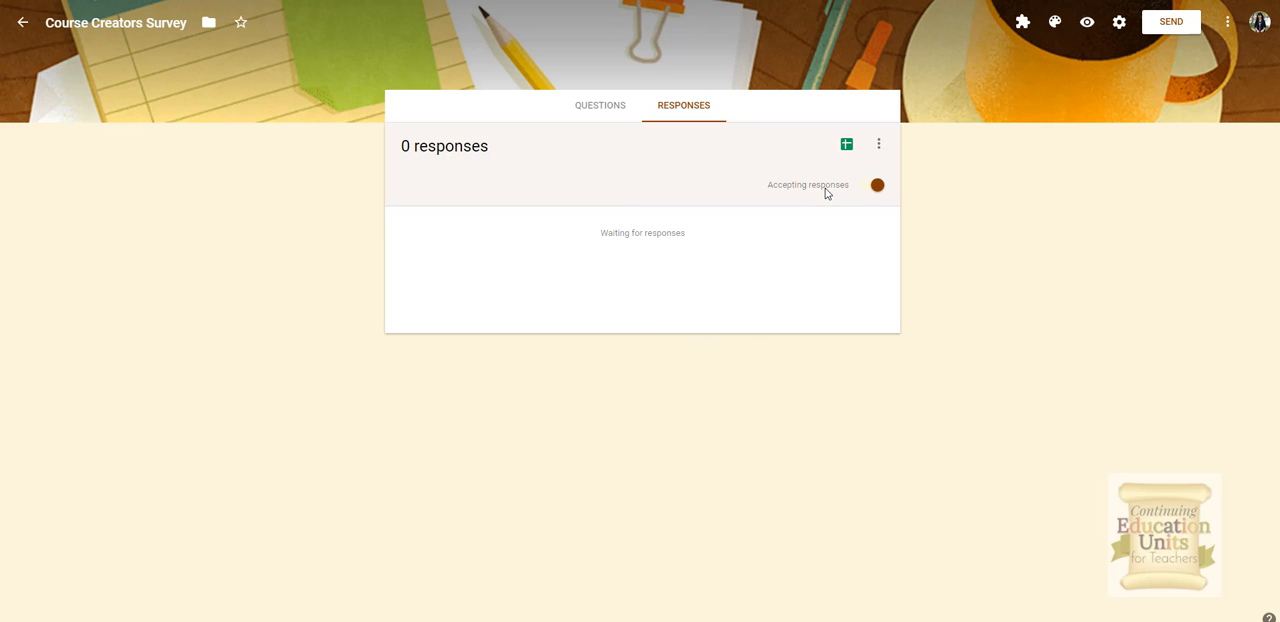
{"action": "left_click", "coordinate": [875, 187]}
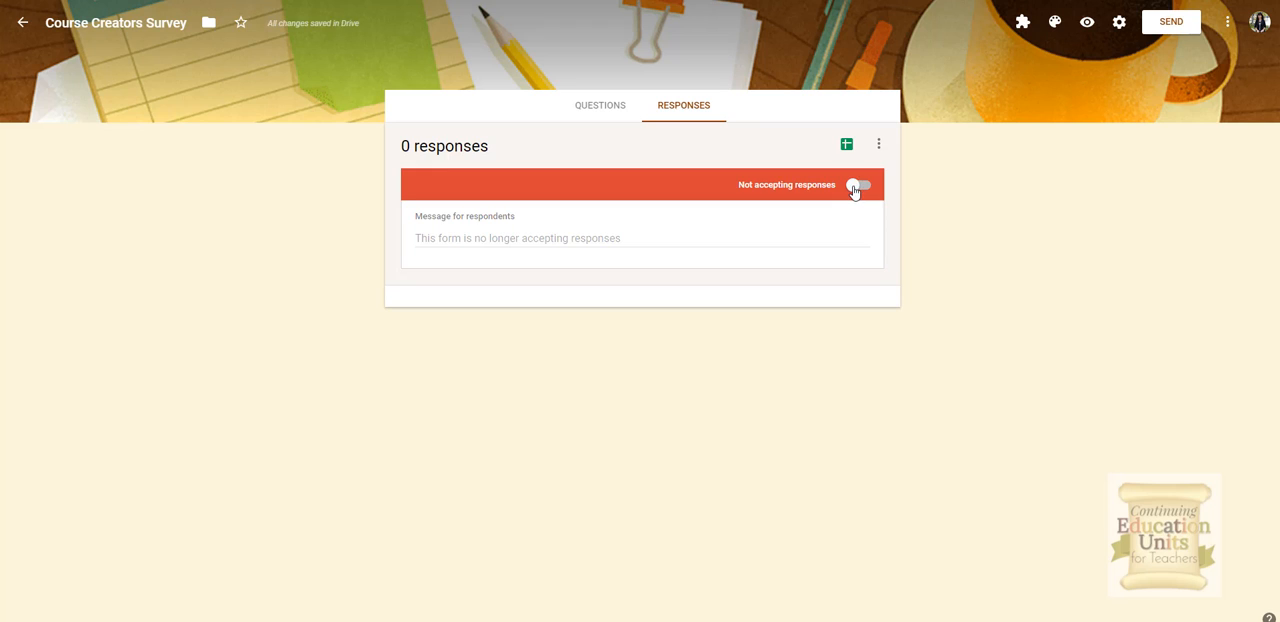
{"action": "left_click", "coordinate": [853, 189]}
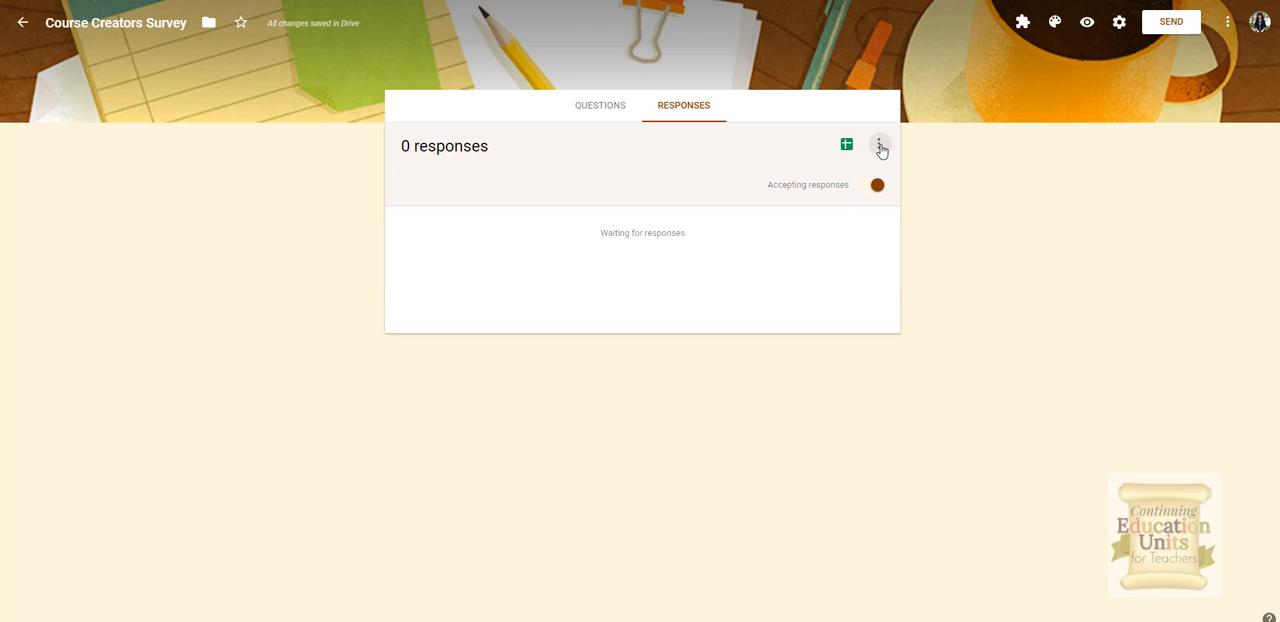
{"action": "left_click", "coordinate": [879, 147]}
{"action": "left_click", "coordinate": [599, 112]}
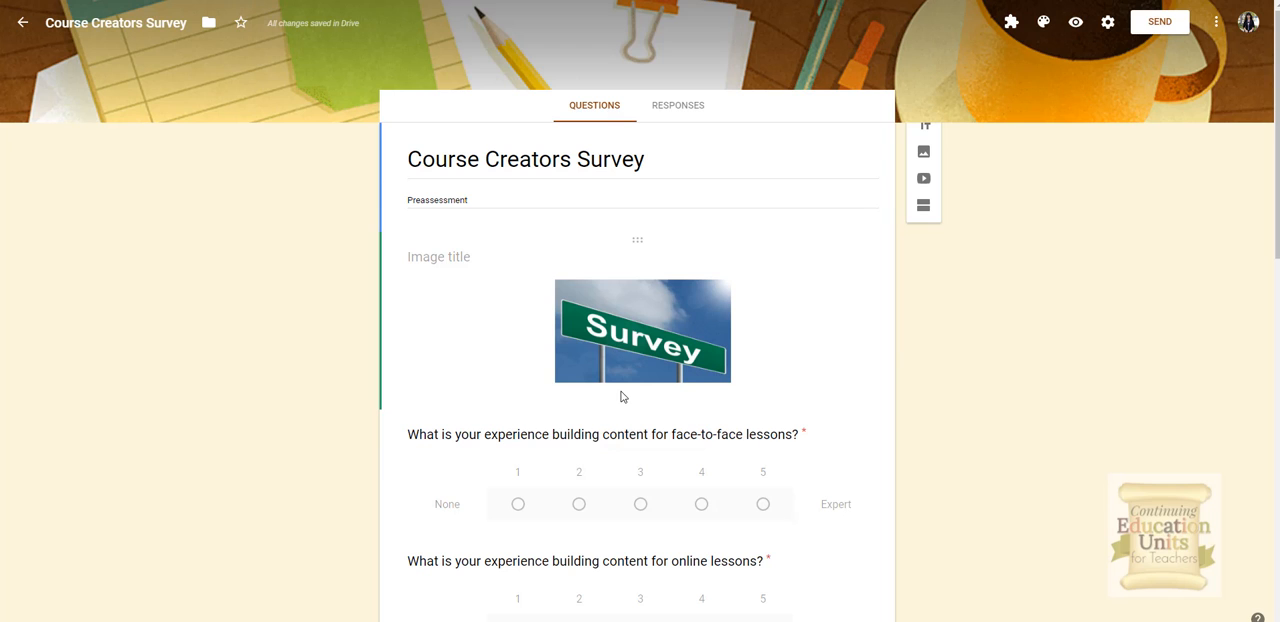
Step: Copy the form's embed HTML code from the Send form dialog
{"action": "left_click", "coordinate": [1157, 24]}
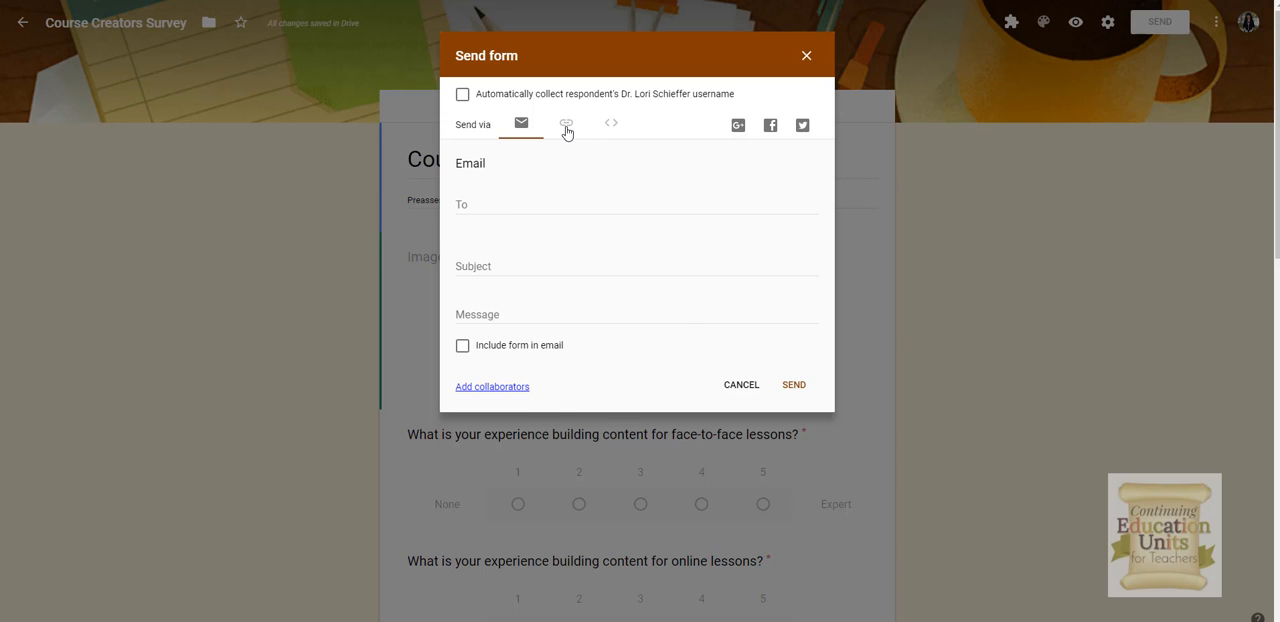
{"action": "left_click", "coordinate": [611, 125]}
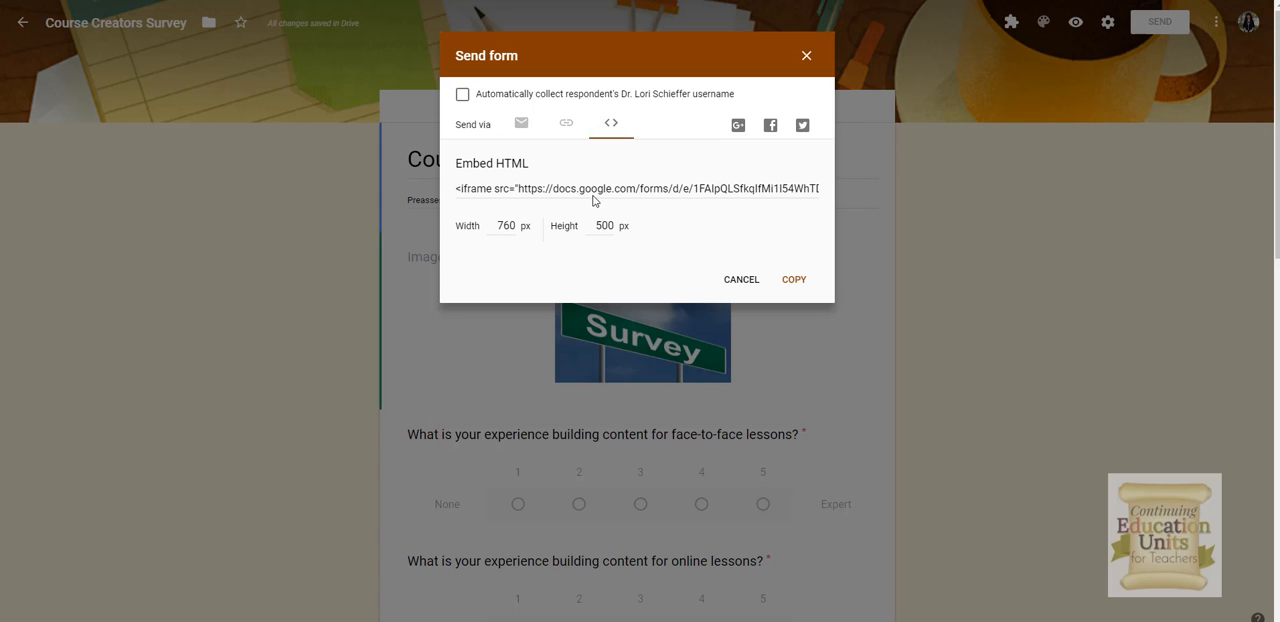
{"action": "left_click", "coordinate": [794, 280]}
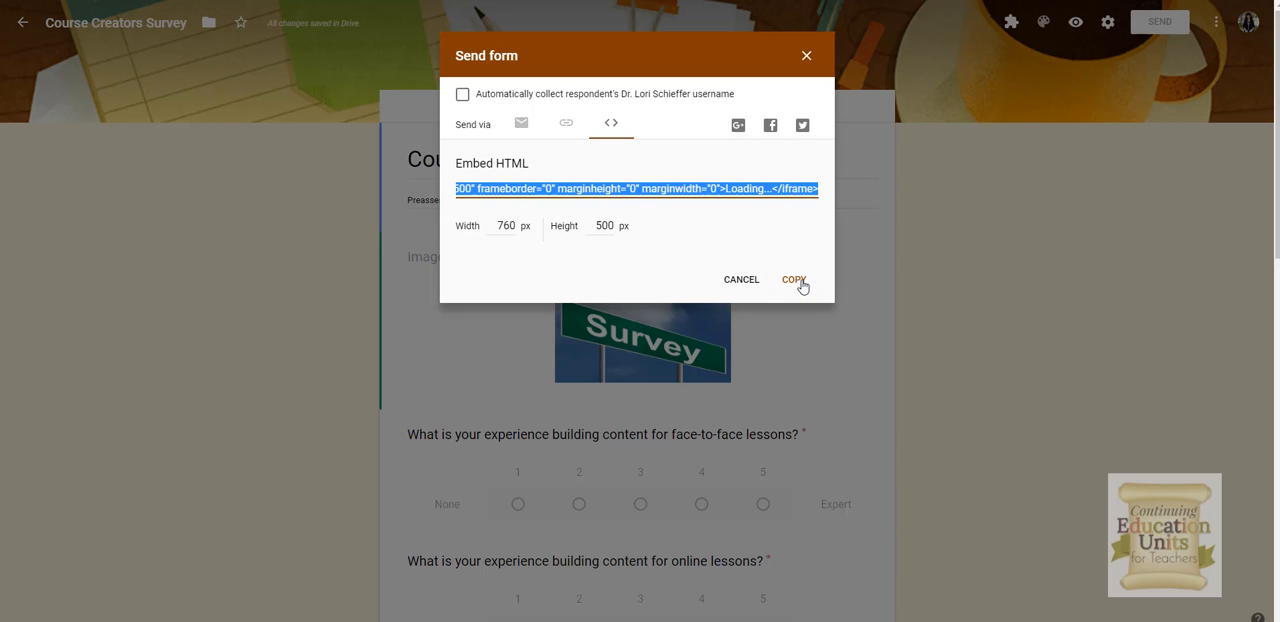
Step: Switch to the form's link and shorten the URL
{"action": "left_click", "coordinate": [566, 127]}
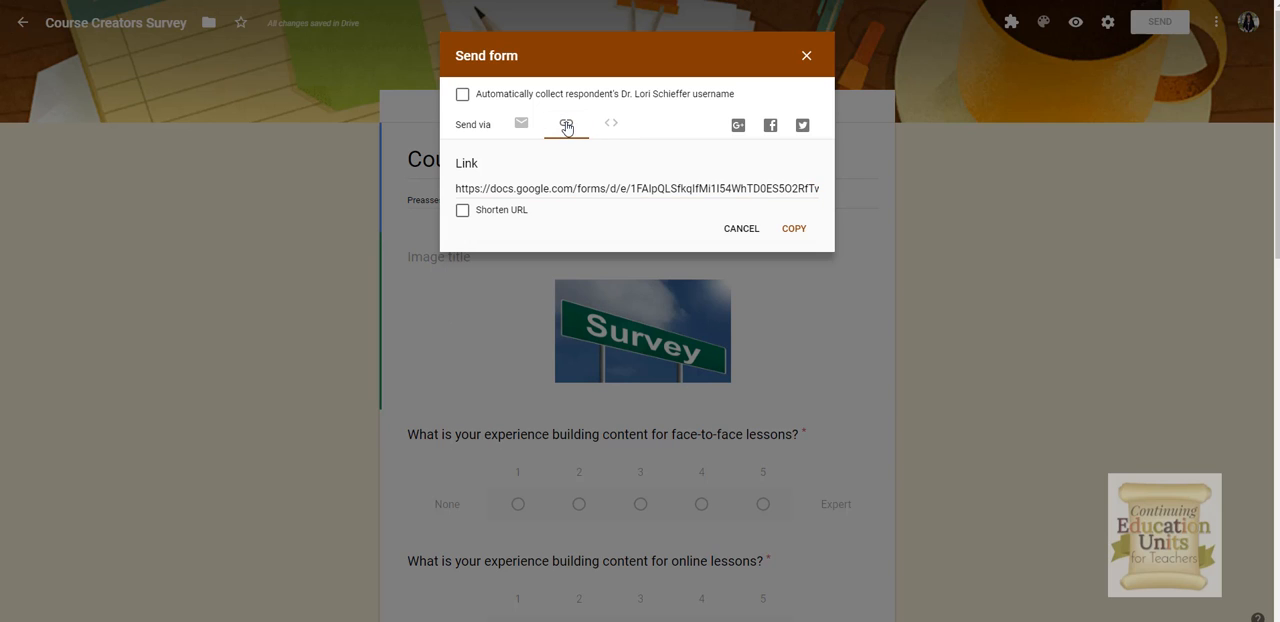
{"action": "left_click", "coordinate": [463, 211]}
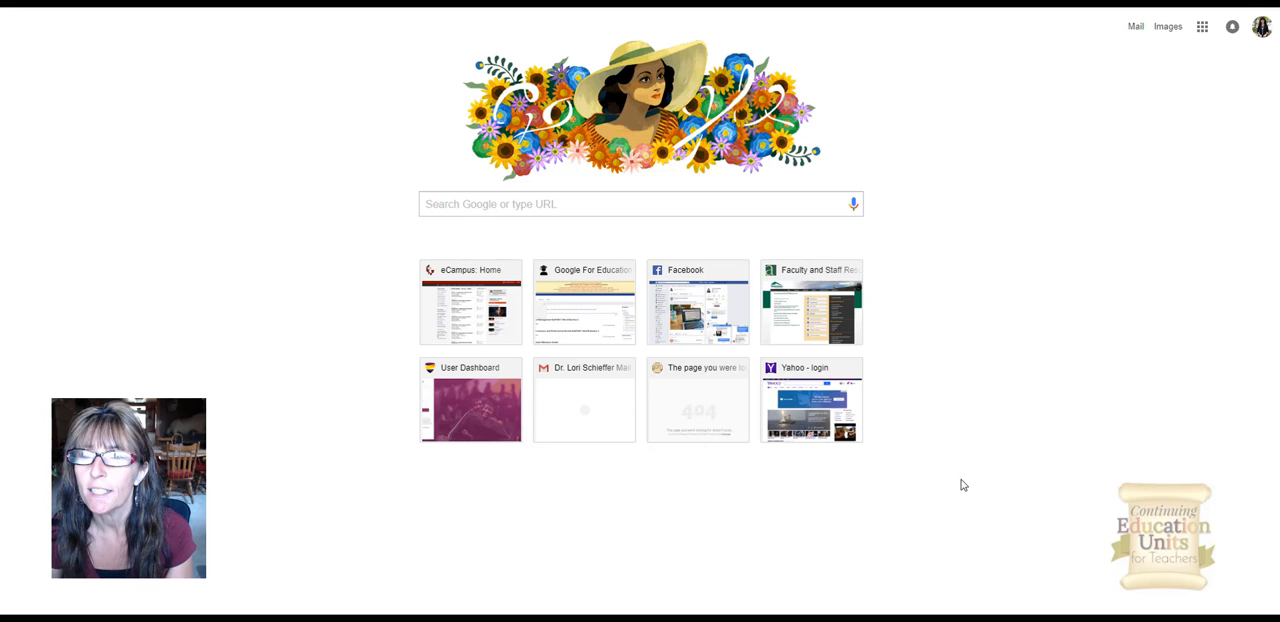
Step: Open Google Drive and open the Course Creators Survey form
{"action": "left_click", "coordinate": [1203, 31]}
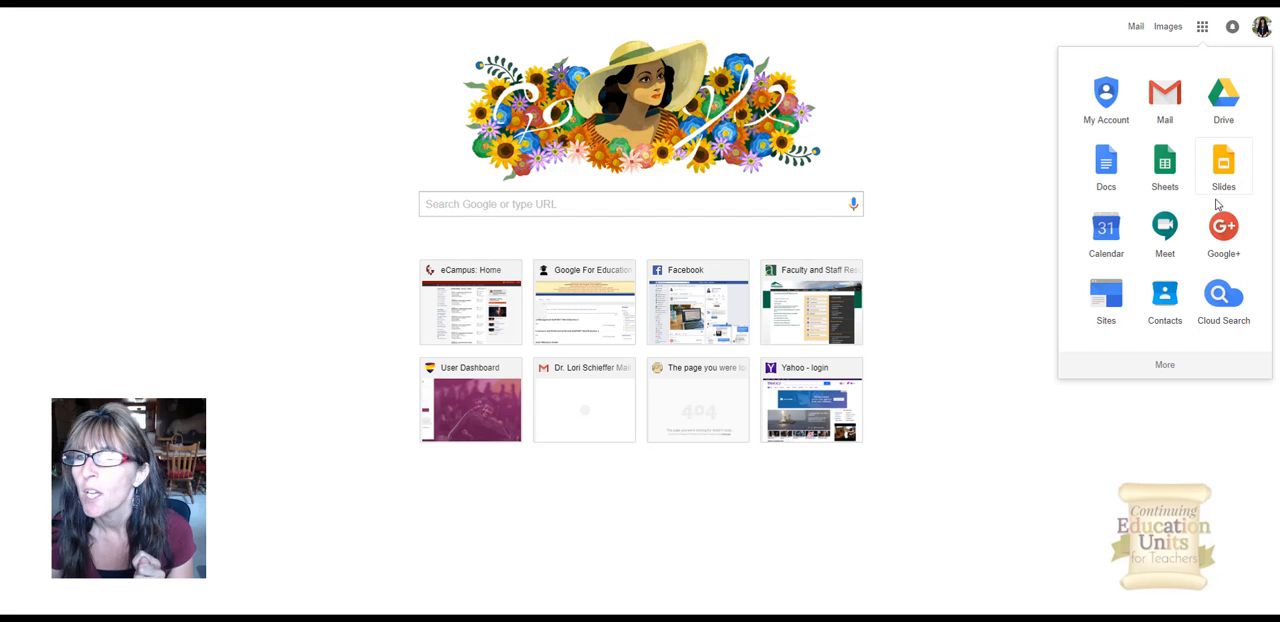
{"action": "left_click", "coordinate": [1222, 112]}
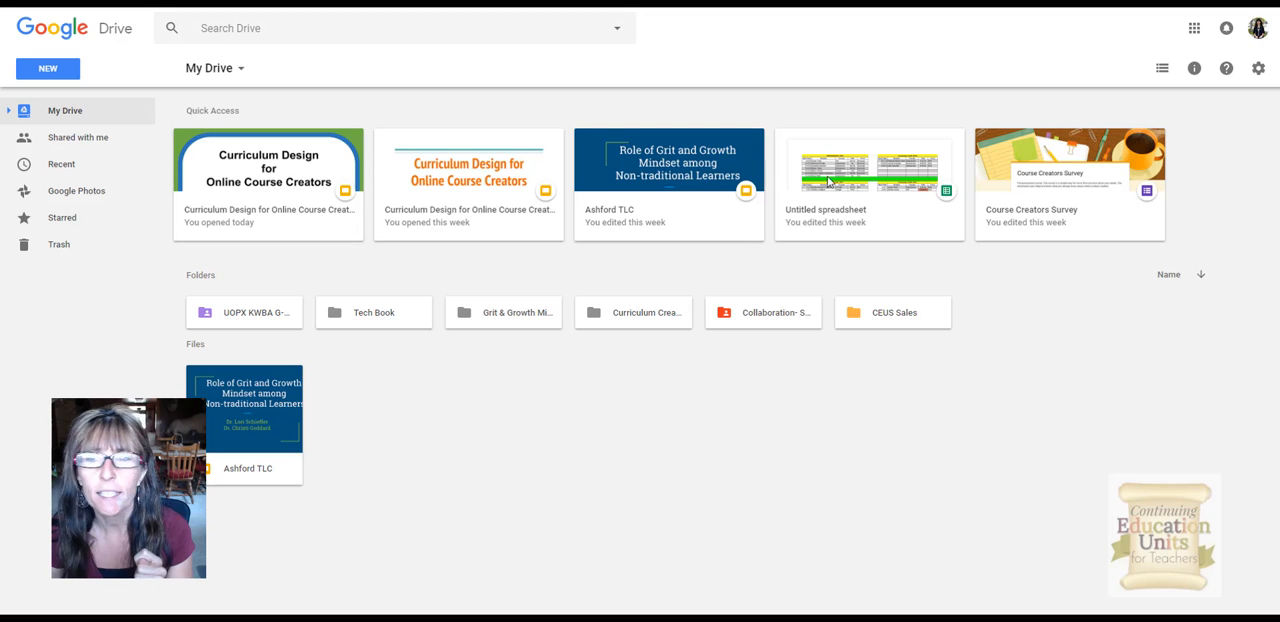
{"action": "double_click", "coordinate": [1052, 184]}
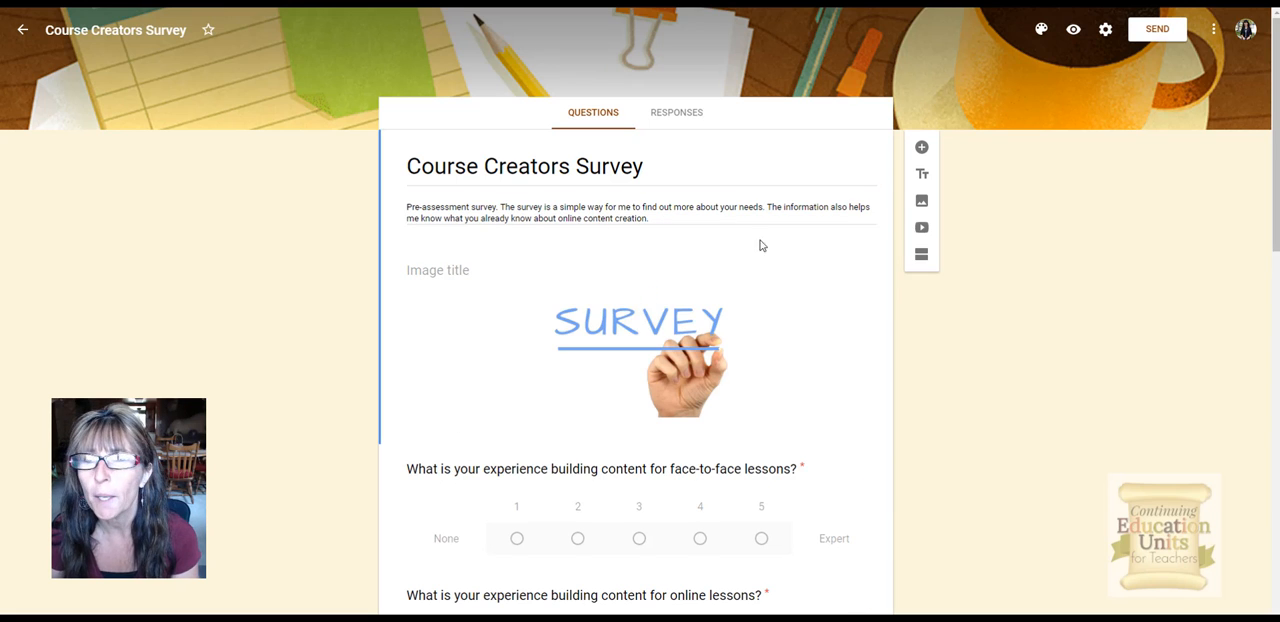
Step: Open the form preferences and save the default settings
{"action": "left_click", "coordinate": [1213, 30]}
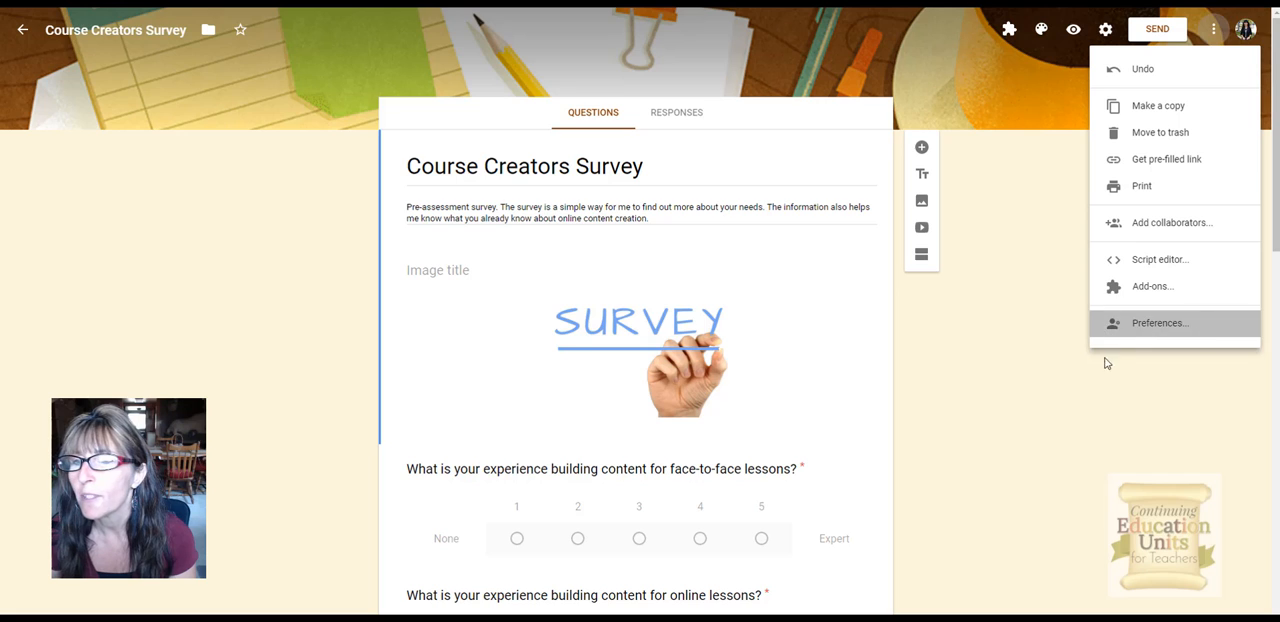
{"action": "left_click", "coordinate": [1110, 323]}
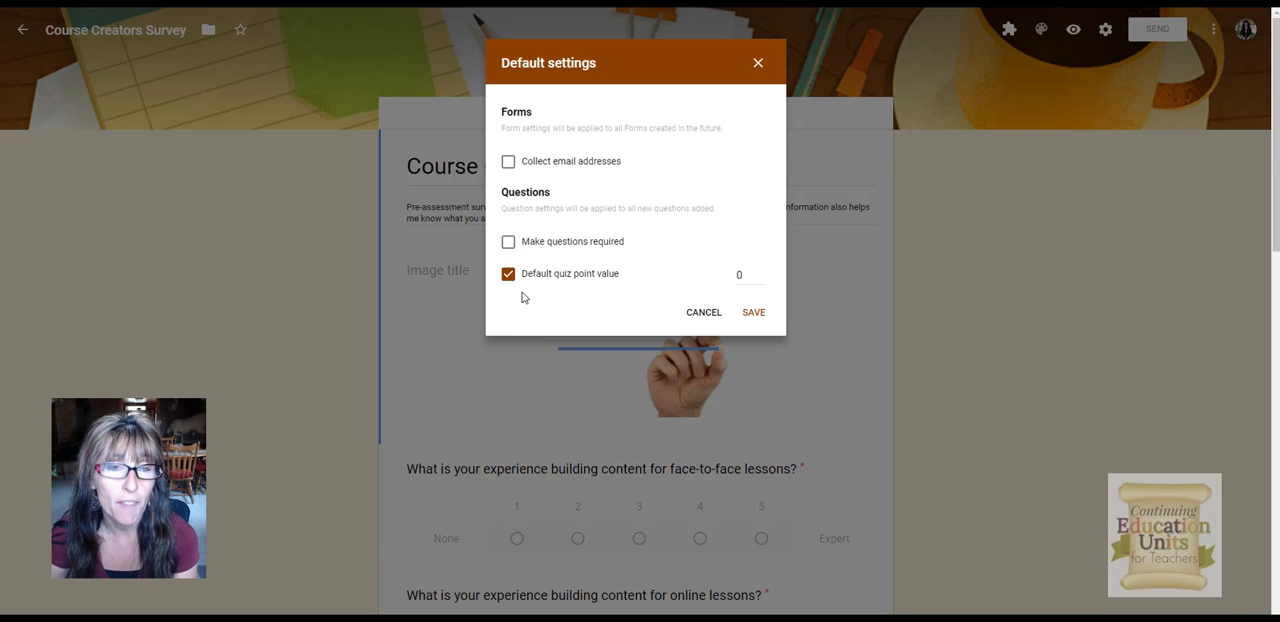
{"action": "left_click", "coordinate": [752, 313]}
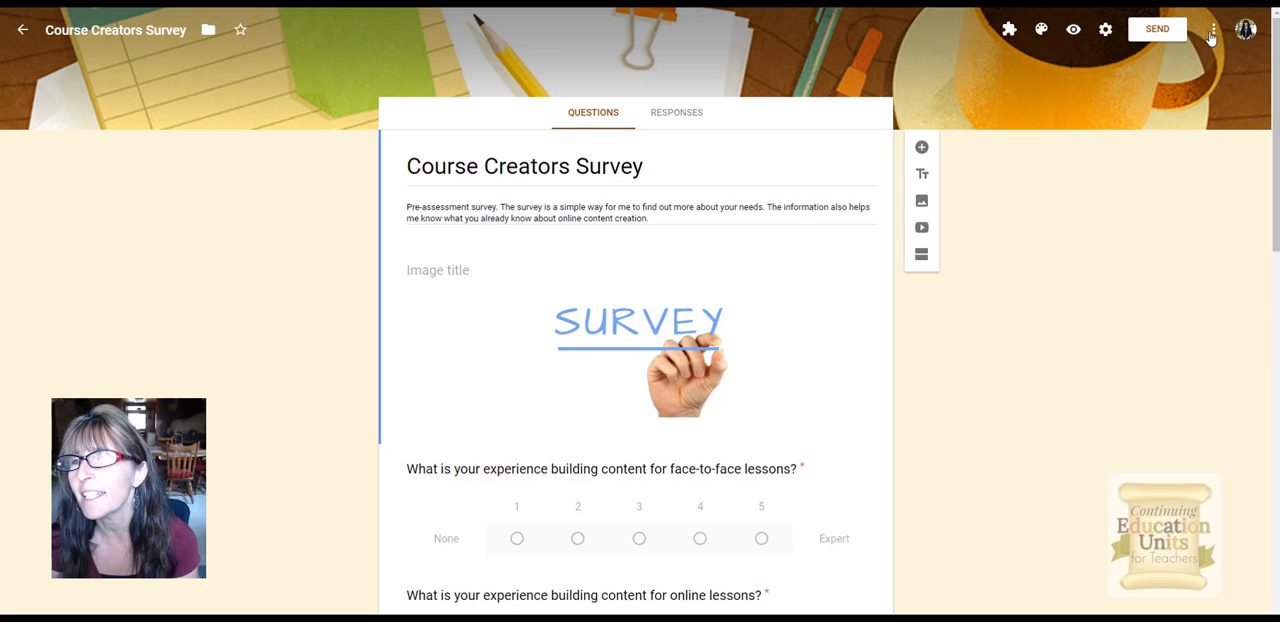
Step: Open the form settings and enable Limit to 1 response
{"action": "left_click", "coordinate": [1105, 31]}
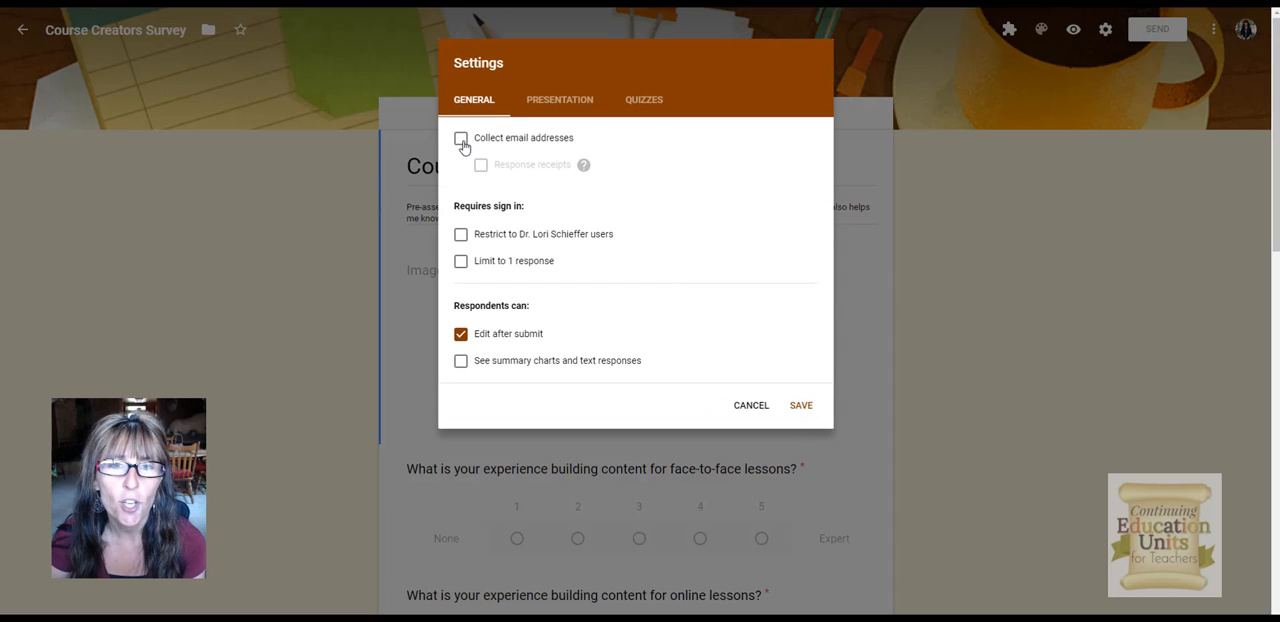
{"action": "left_click", "coordinate": [522, 238]}
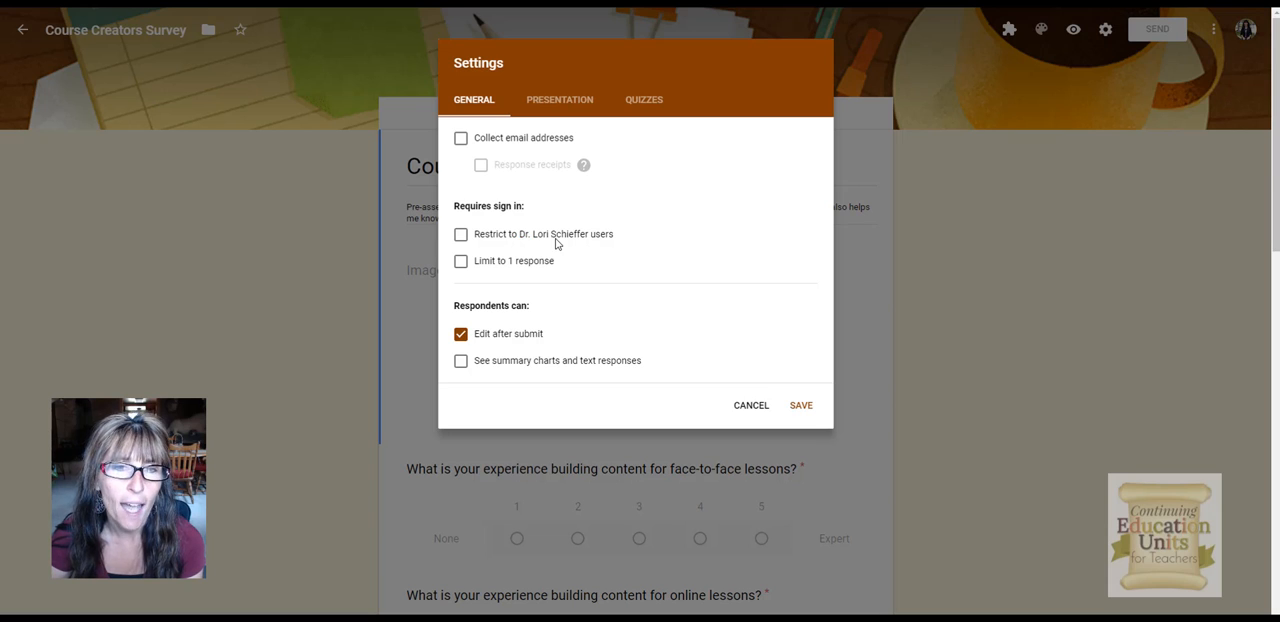
{"action": "left_click", "coordinate": [461, 265]}
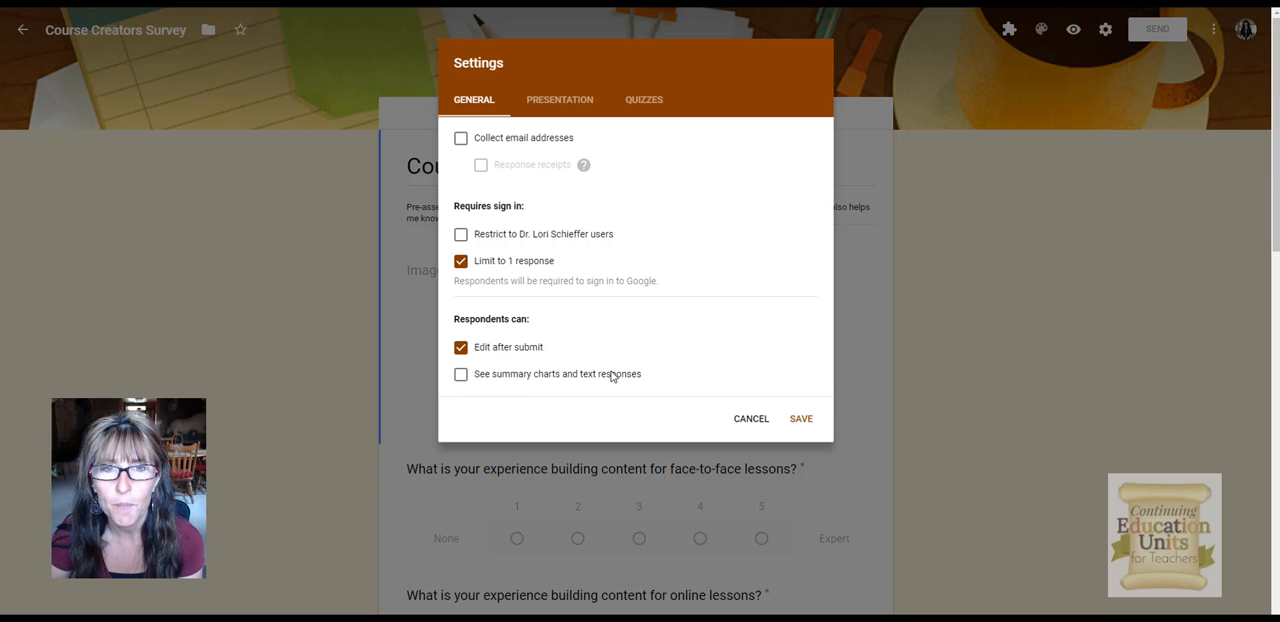
Step: Set the confirmation message to "Thank you for taking the time to complete survey." in the presentation settings and save
{"action": "left_click", "coordinate": [561, 104]}
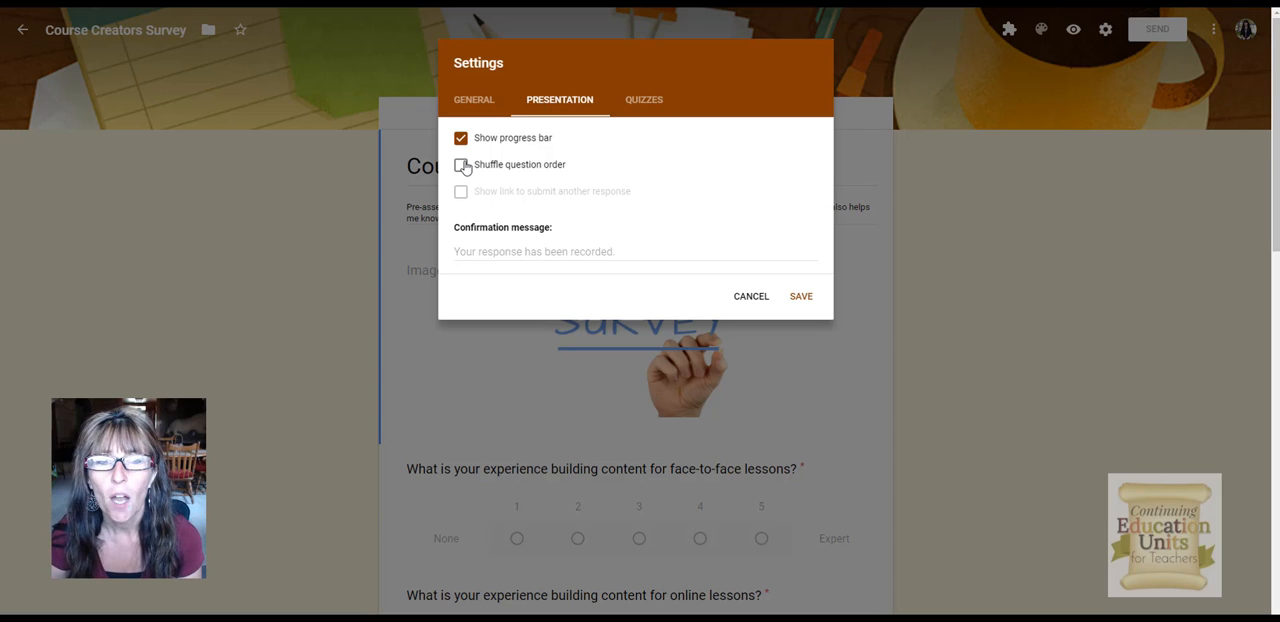
{"action": "left_click", "coordinate": [485, 253]}
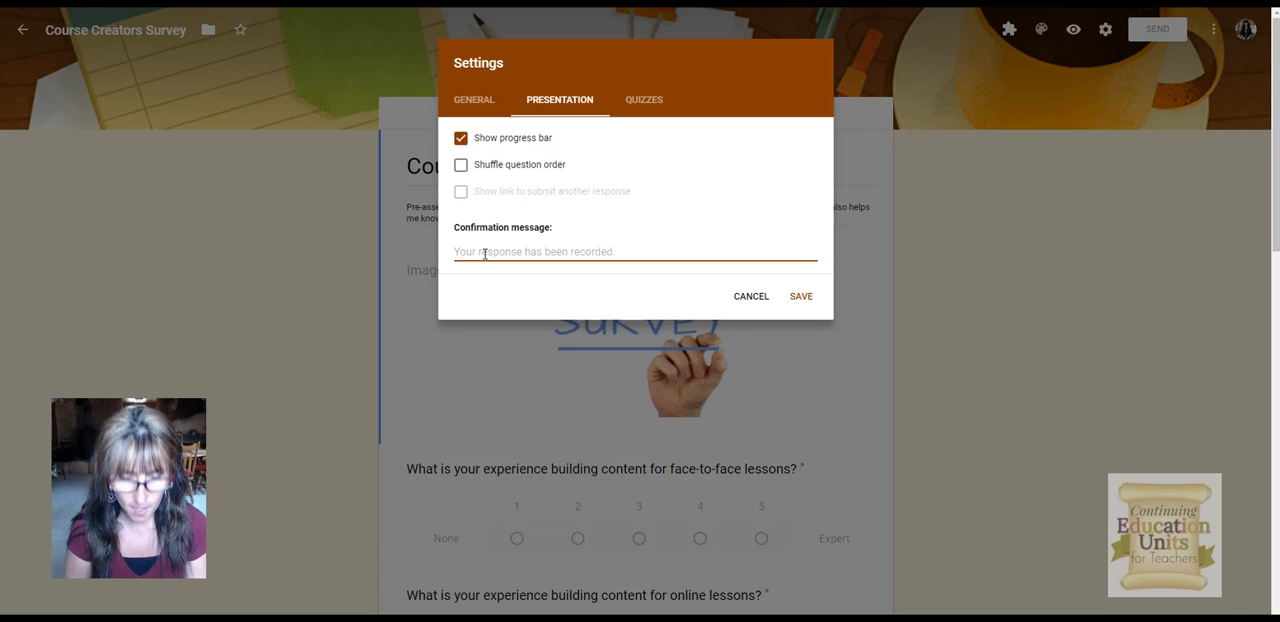
{"action": "type", "text": "Thank you"}
{"action": "type", "text": "for "}
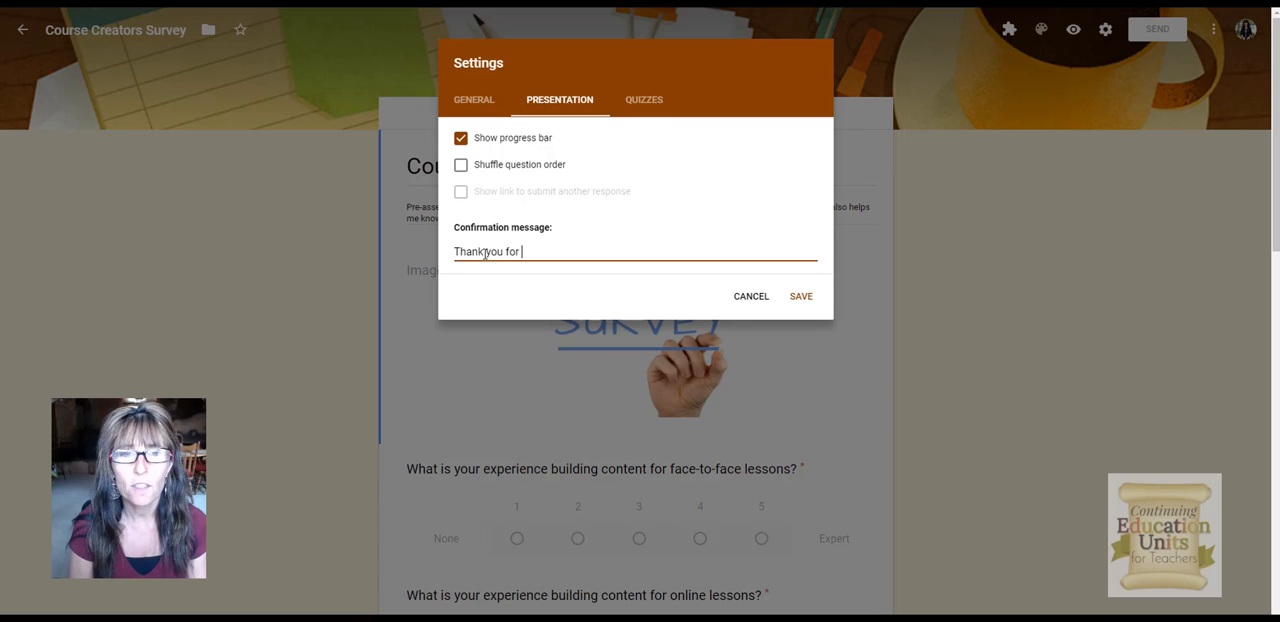
{"action": "type", "text": "taking the time to "}
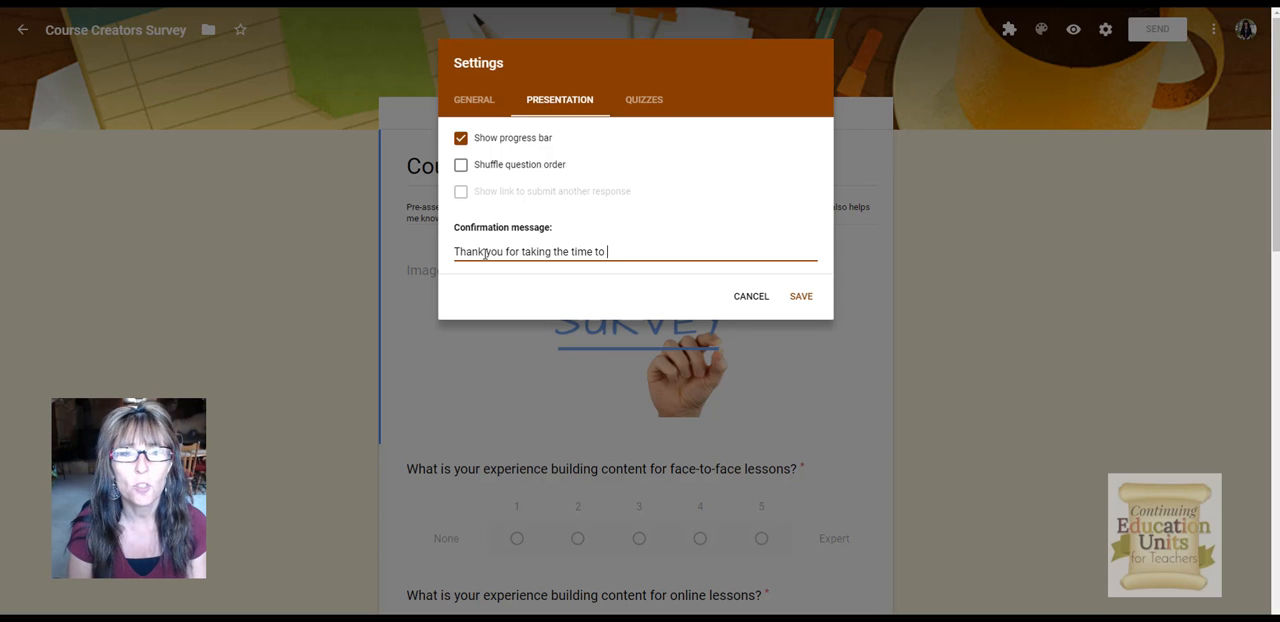
{"action": "type", "text": "complete survey."}
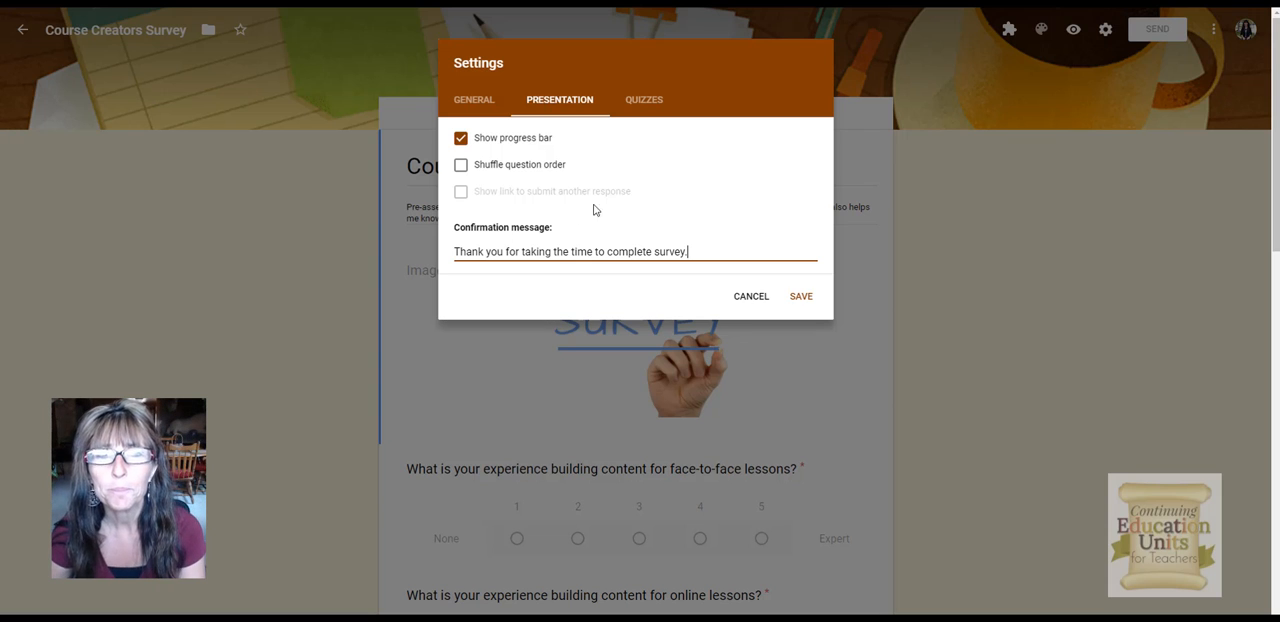
{"action": "left_click", "coordinate": [646, 100]}
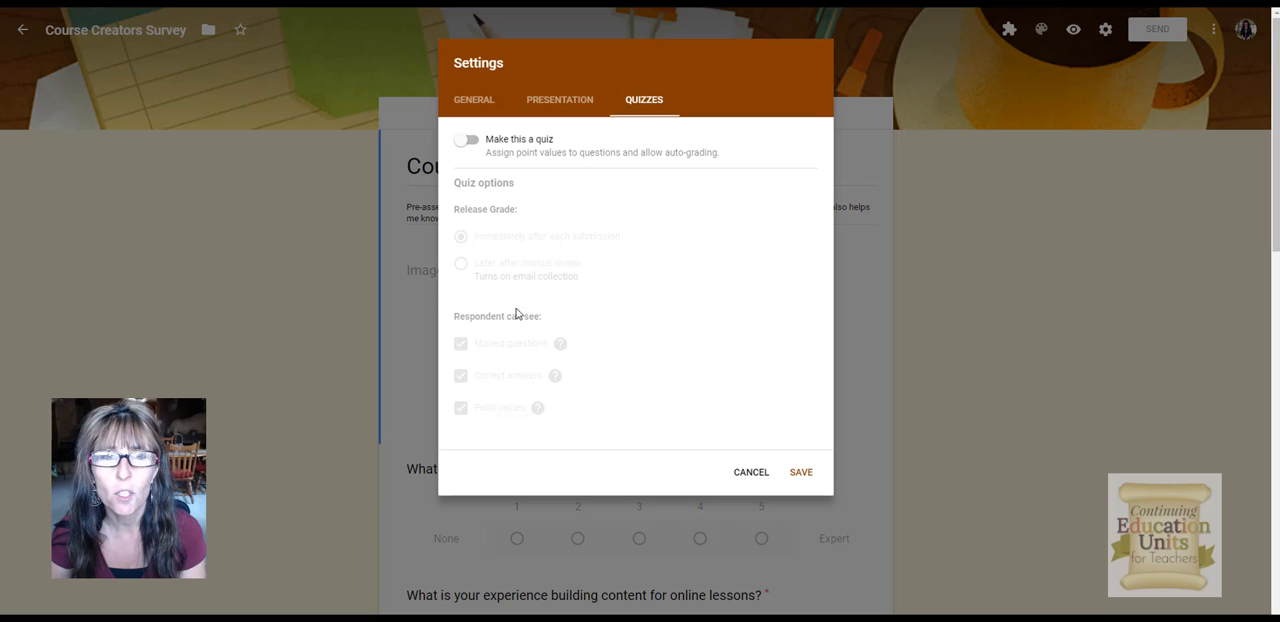
{"action": "left_click", "coordinate": [577, 102]}
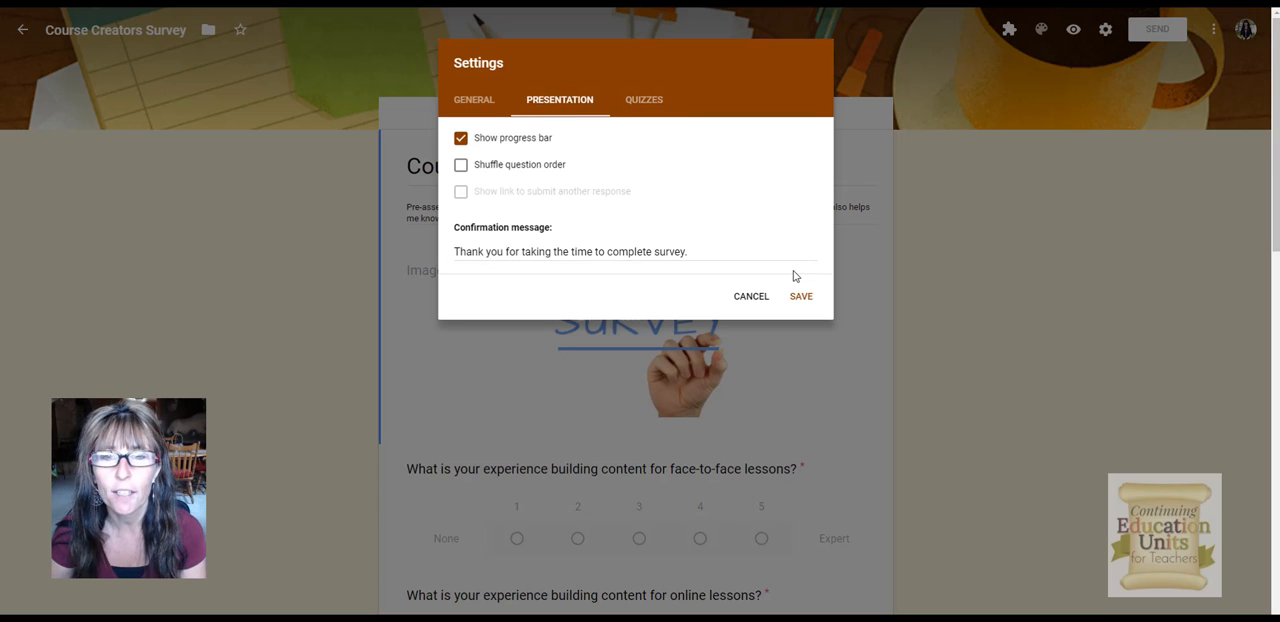
{"action": "left_click", "coordinate": [802, 297]}
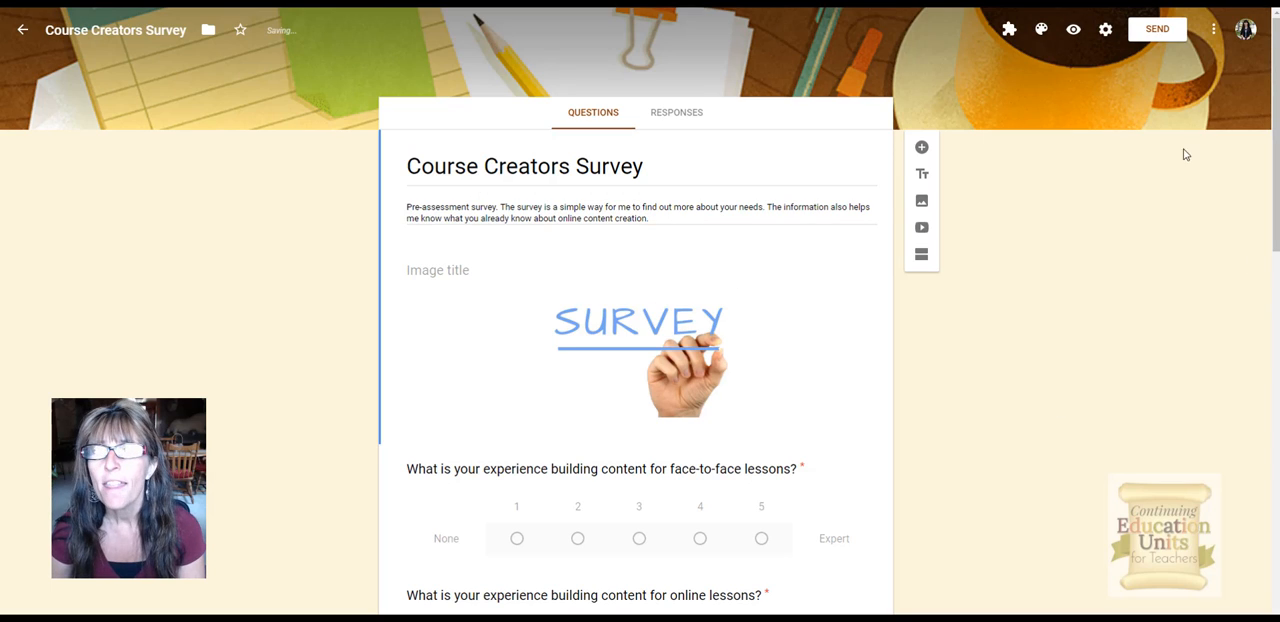
Step: Open the send form dialog, switch to the embed HTML option and select the iframe code
{"action": "left_click", "coordinate": [1155, 30]}
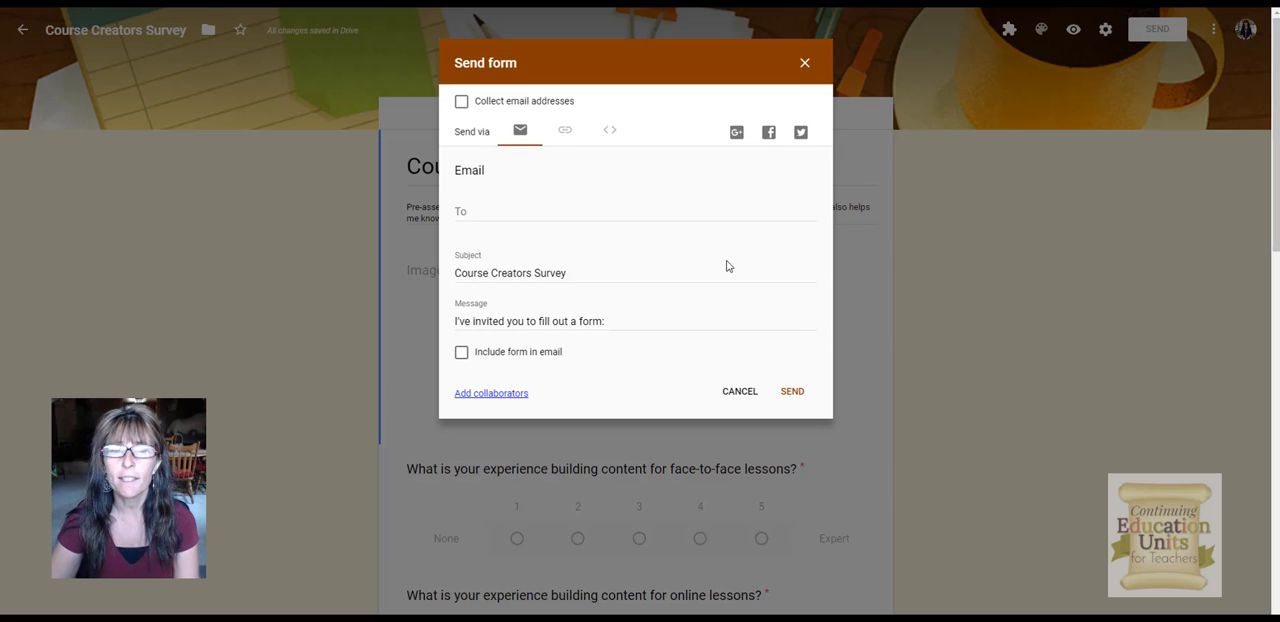
{"action": "left_click", "coordinate": [612, 132]}
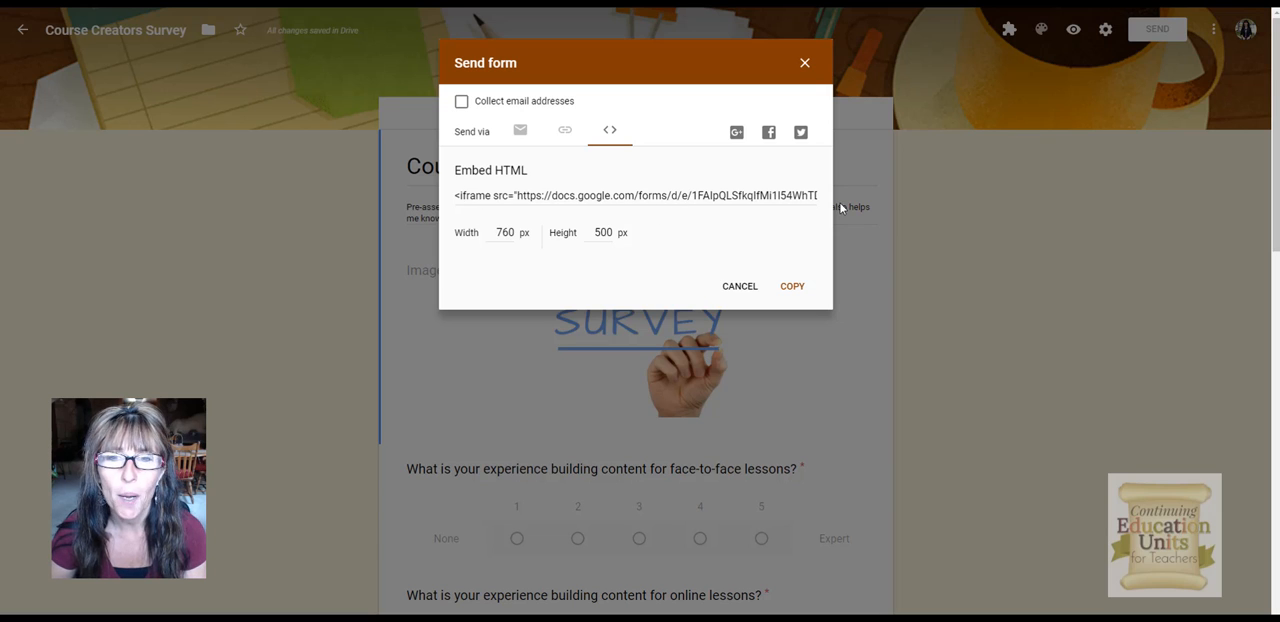
{"action": "left_click", "coordinate": [779, 200]}
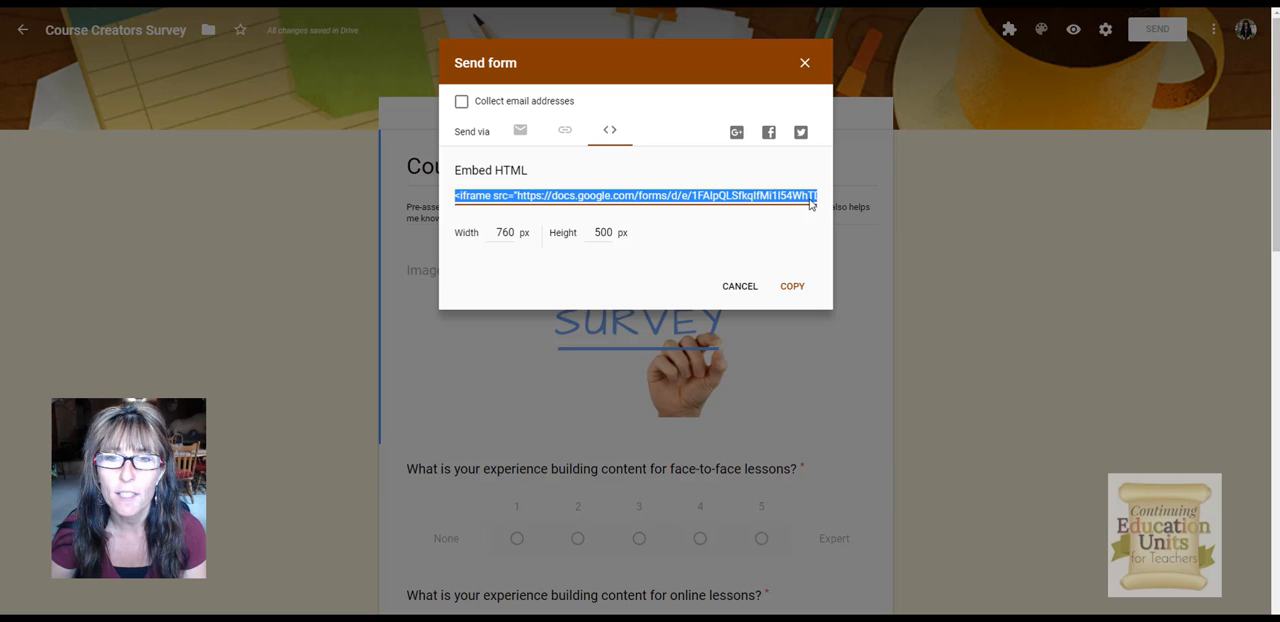